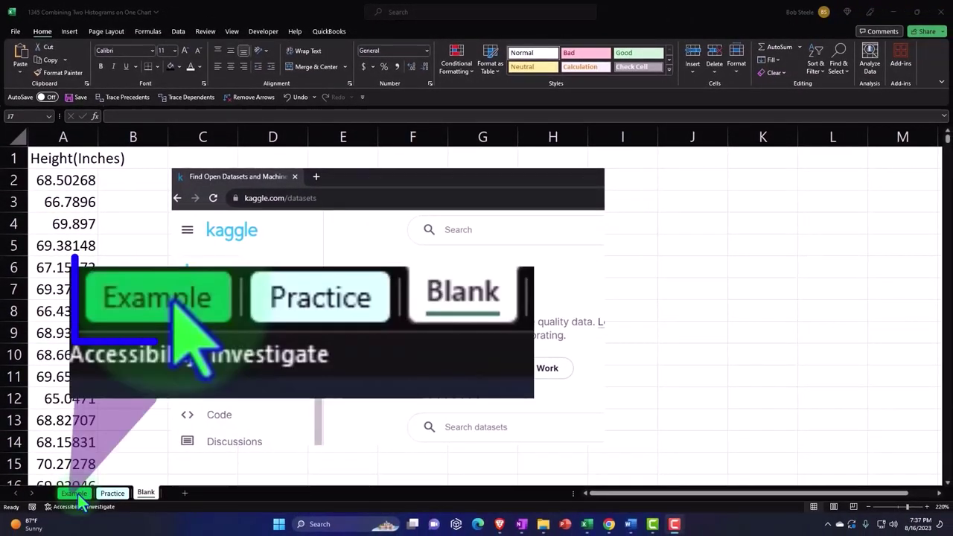
# On the Example sheet, inspect cell A4's height value and D2's average formula
pyautogui.click(81, 496)
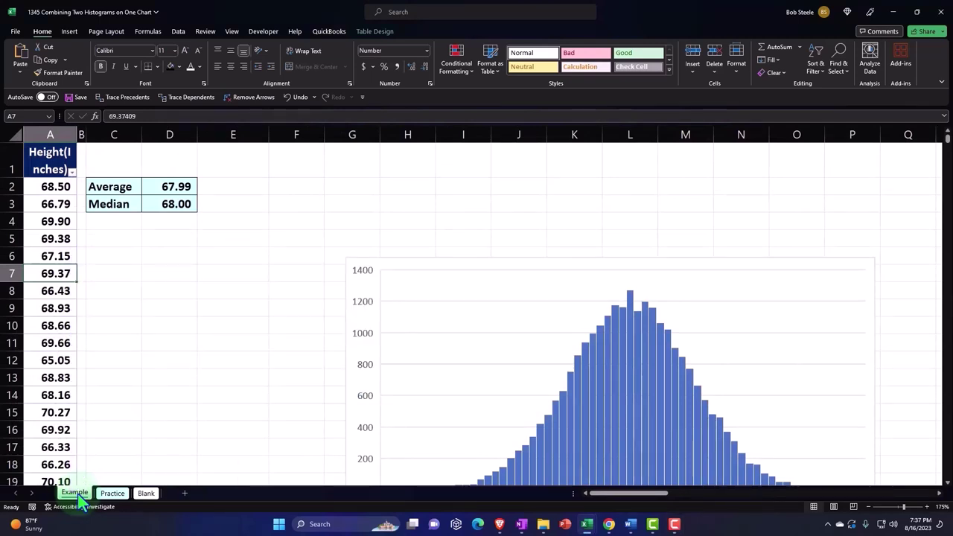
pyautogui.click(59, 223)
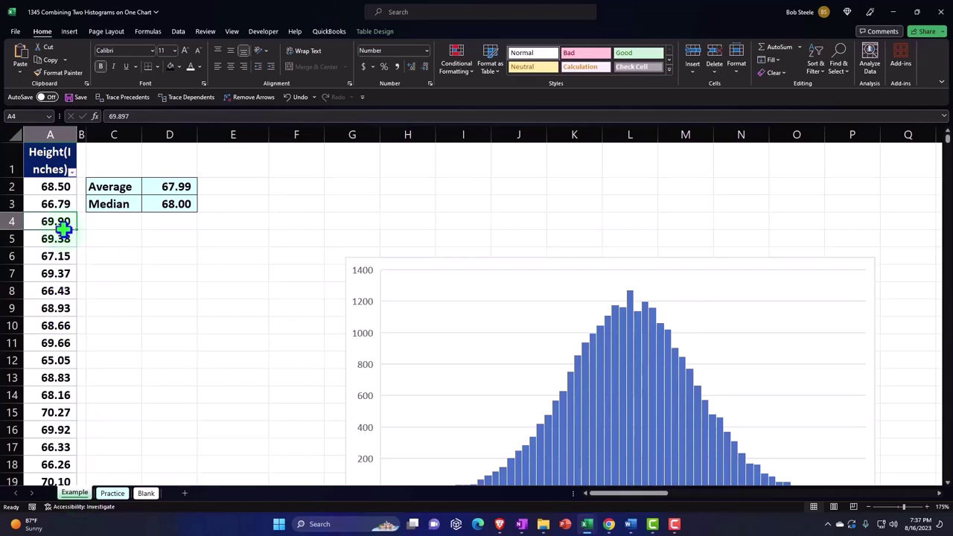
pyautogui.click(168, 190)
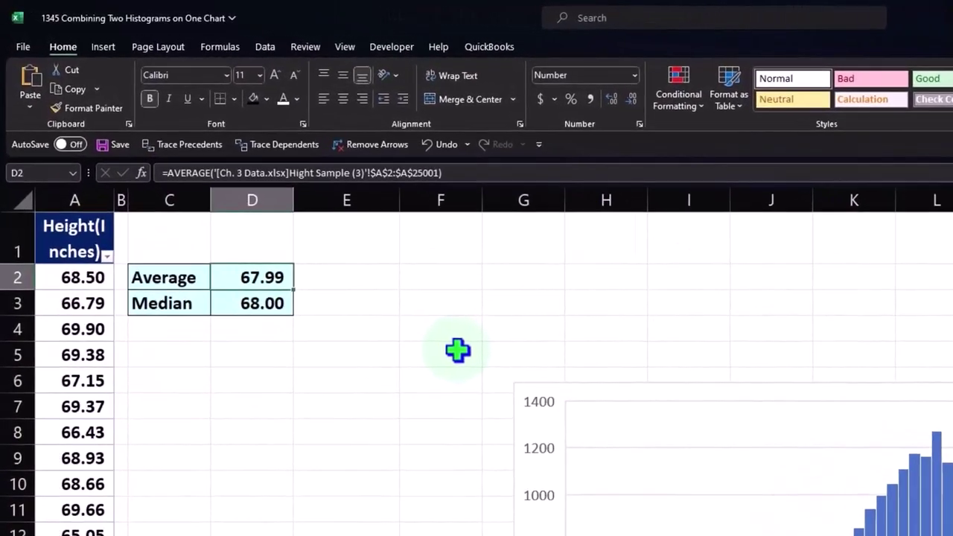
# Scroll through the finished histograms and check the bin formula in cell D27
pyautogui.scroll(-1, 457, 350)
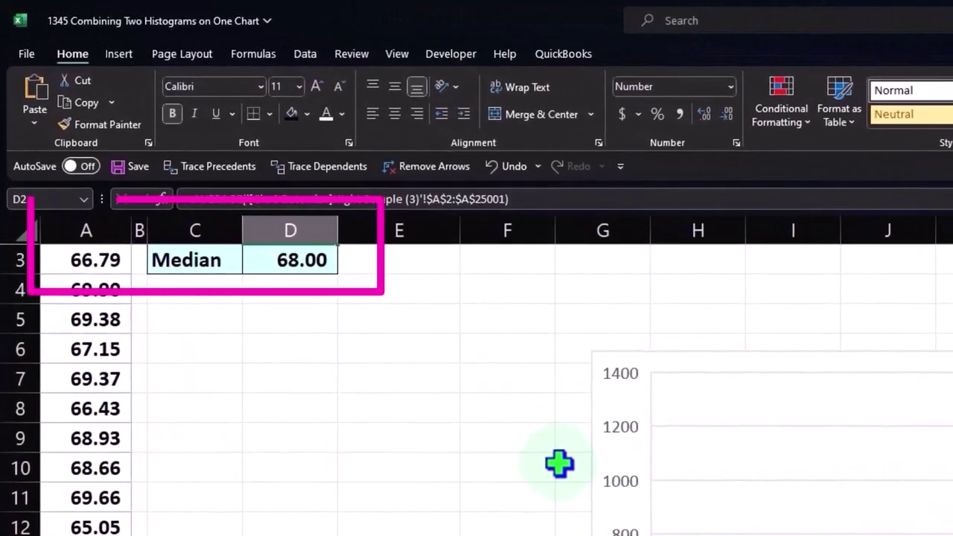
pyautogui.scroll(-1, 559, 462)
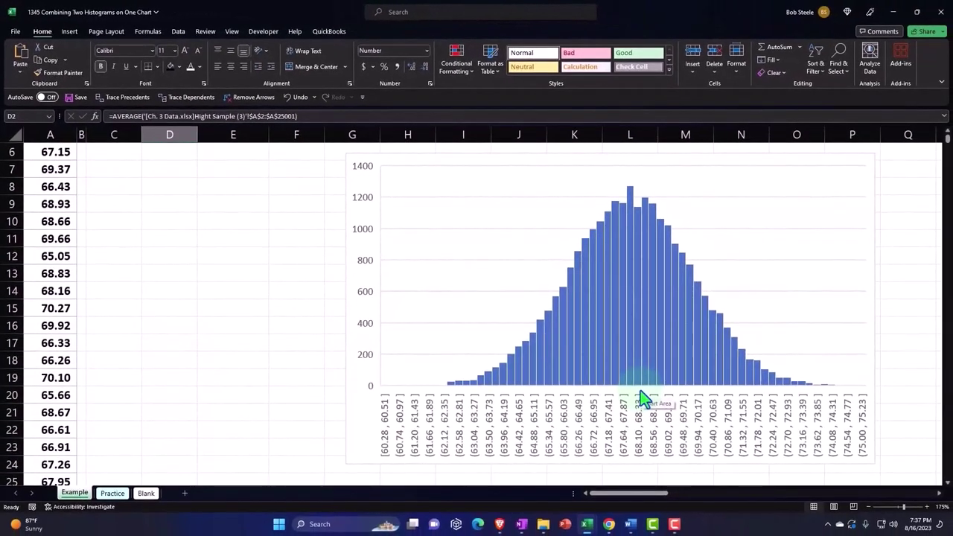
pyautogui.scroll(-2, 641, 394)
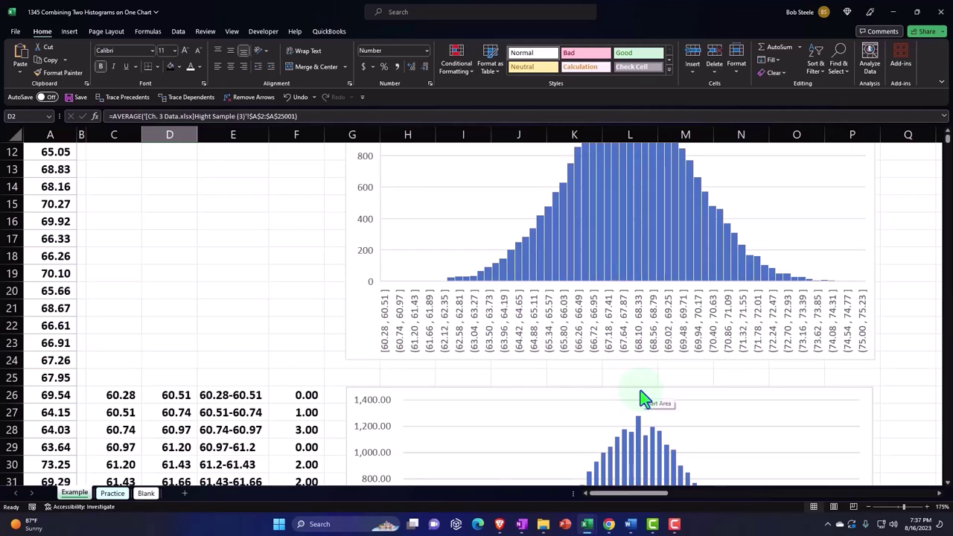
pyautogui.scroll(-1, 640, 395)
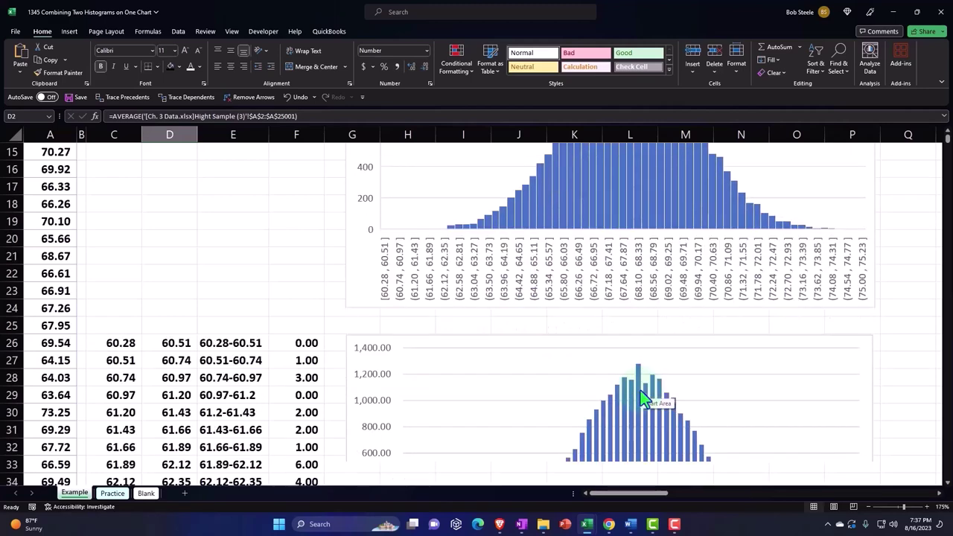
pyautogui.scroll(-2, 640, 394)
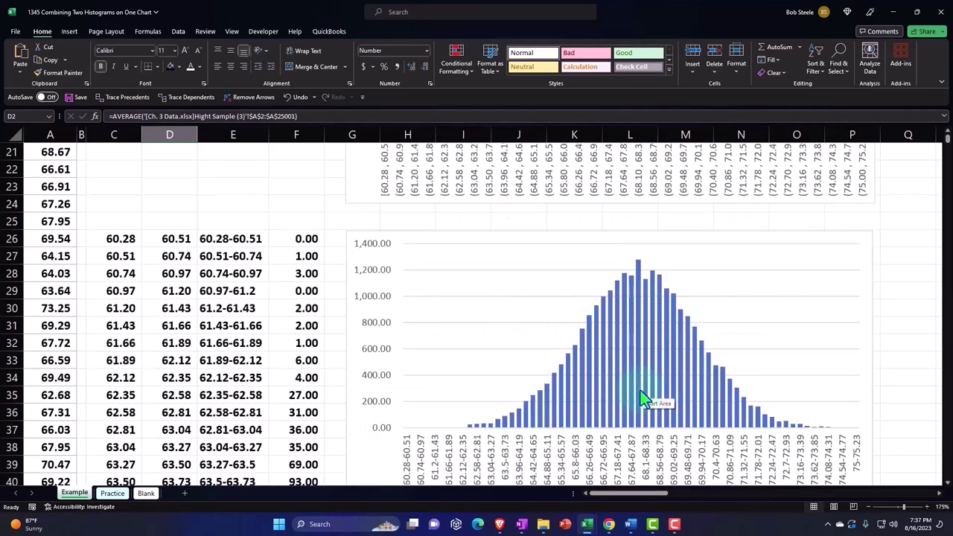
pyautogui.click(182, 259)
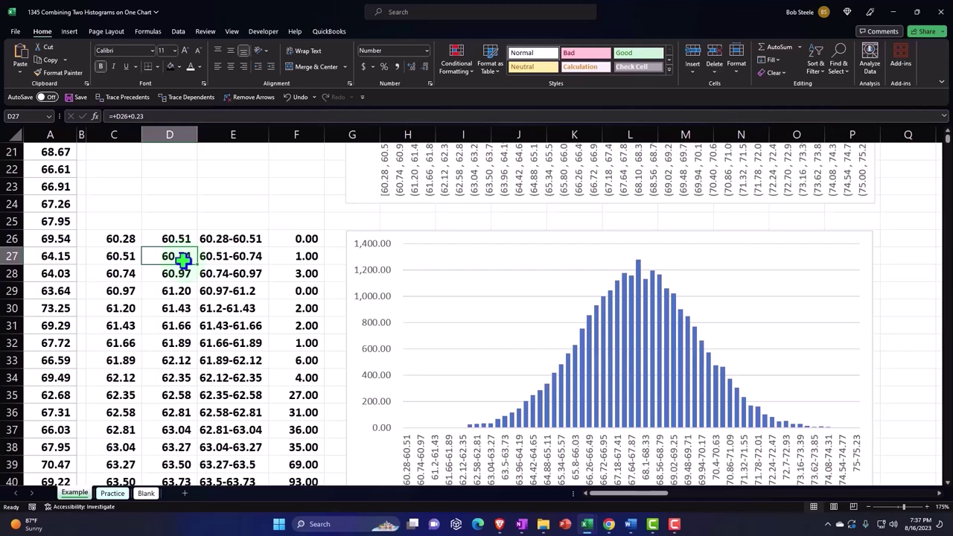
pyautogui.scroll(-1, 183, 259)
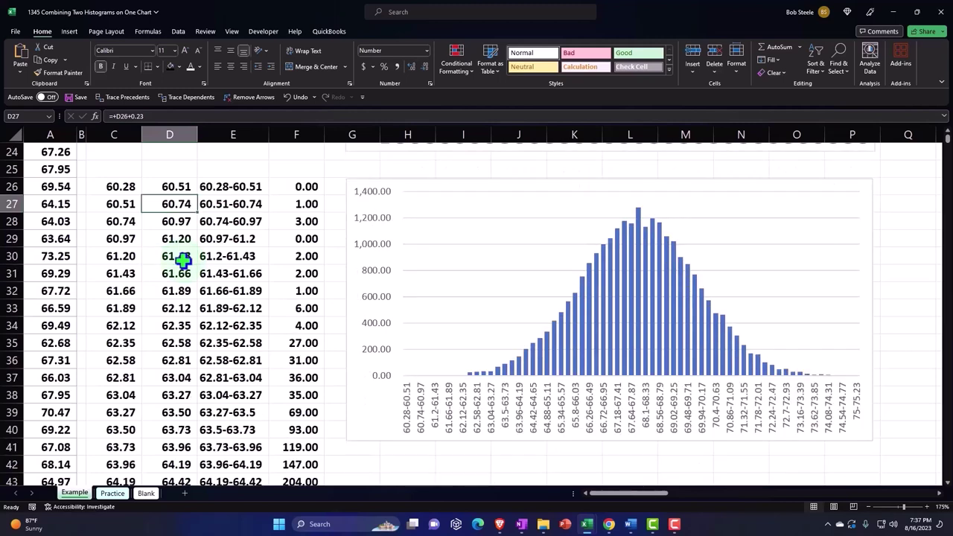
pyautogui.moveTo(541, 361)
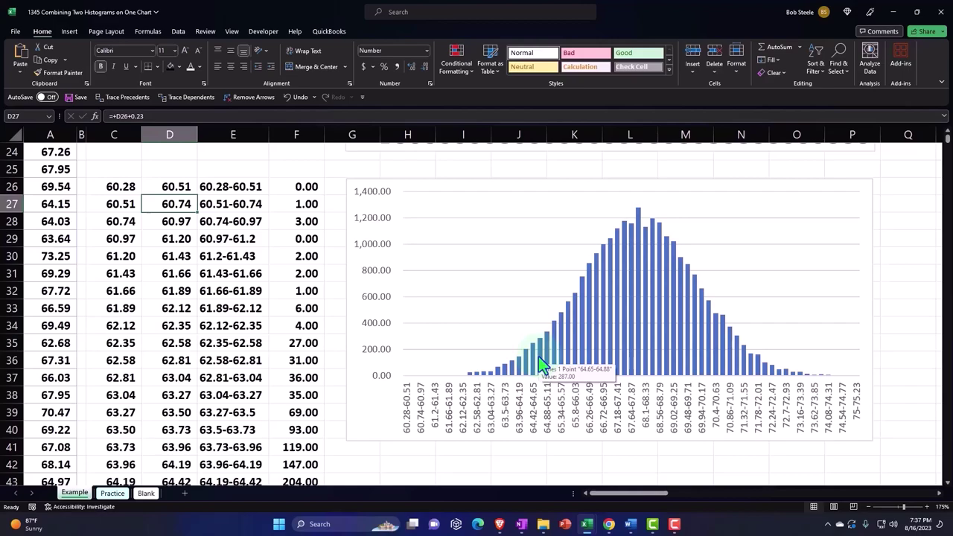
pyautogui.scroll(8, 538, 356)
# Scroll right and select the Men and Women column headers
pyautogui.moveTo(629, 492); pyautogui.dragTo(673, 492)
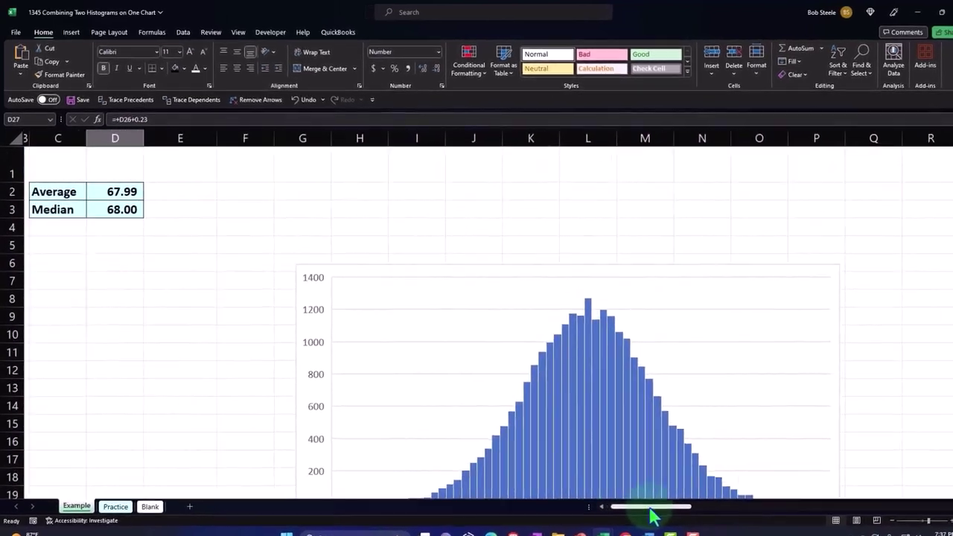
pyautogui.hscroll(3, 422, 253)
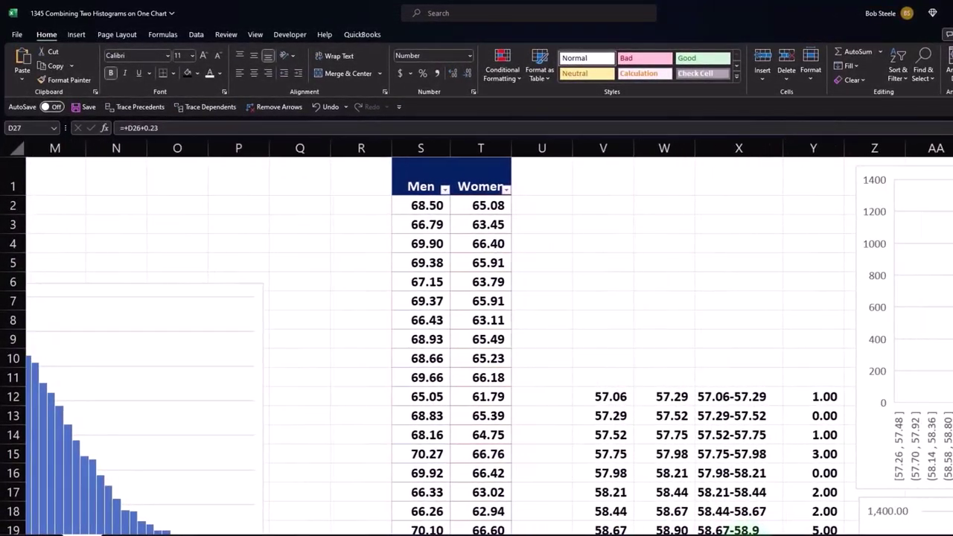
pyautogui.click(422, 186)
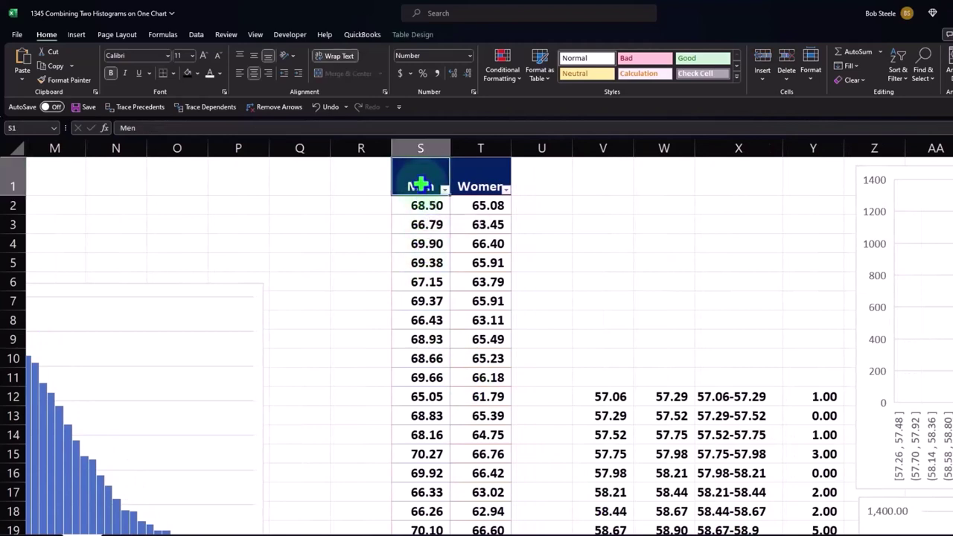
pyautogui.click(482, 185)
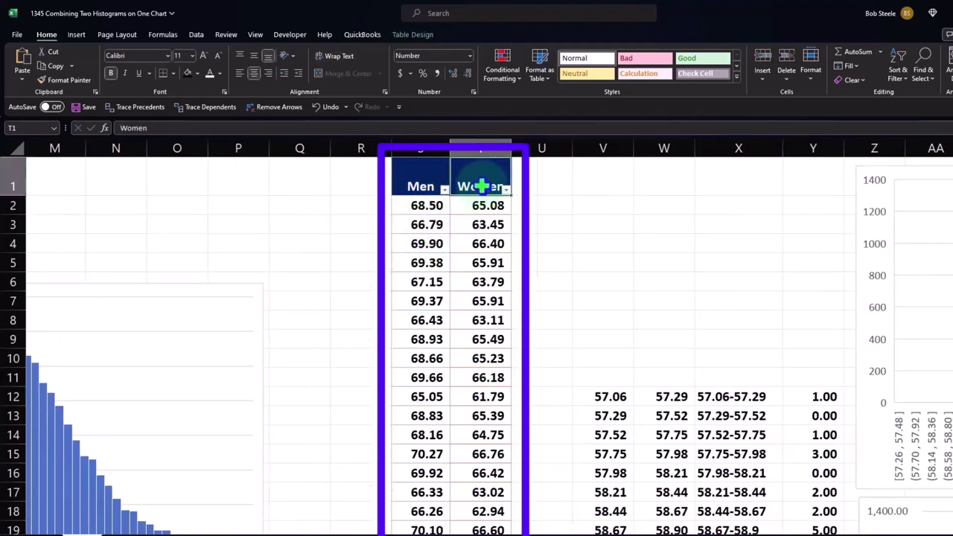
# Step through the women's, combined and overlaid histograms, then return to the Blank sheet
pyautogui.click(630, 297)
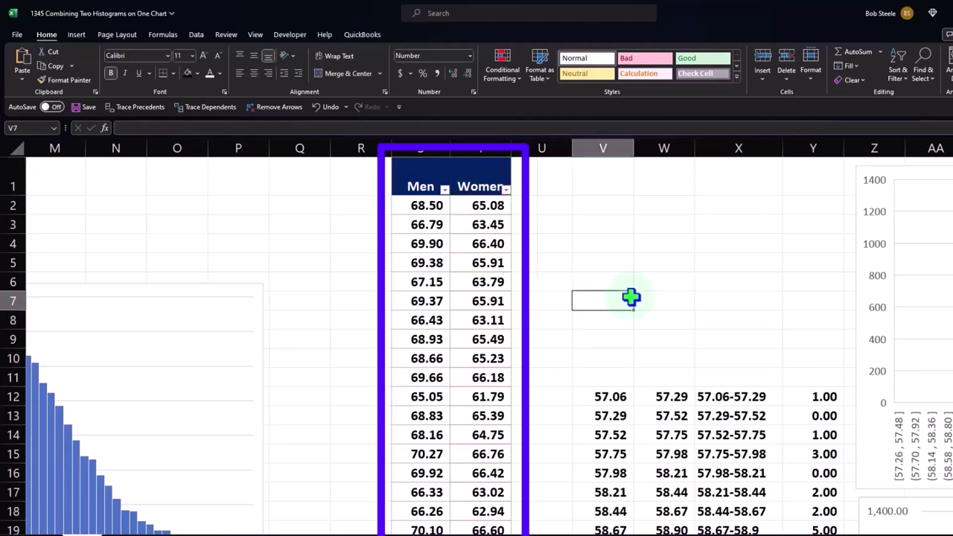
pyautogui.press('Right')
pyautogui.press('Right')
pyautogui.press('Right')
pyautogui.press('Right')
pyautogui.press('Right')
pyautogui.press('Right')
pyautogui.press('Right')
pyautogui.press('Right')
pyautogui.press('Right')
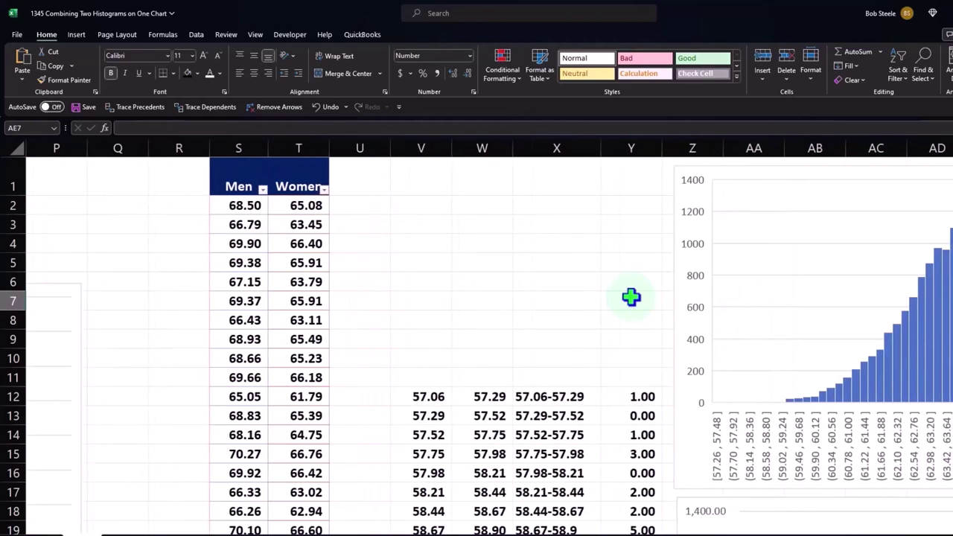
pyautogui.press('Right')
pyautogui.press('Right')
pyautogui.press('Right')
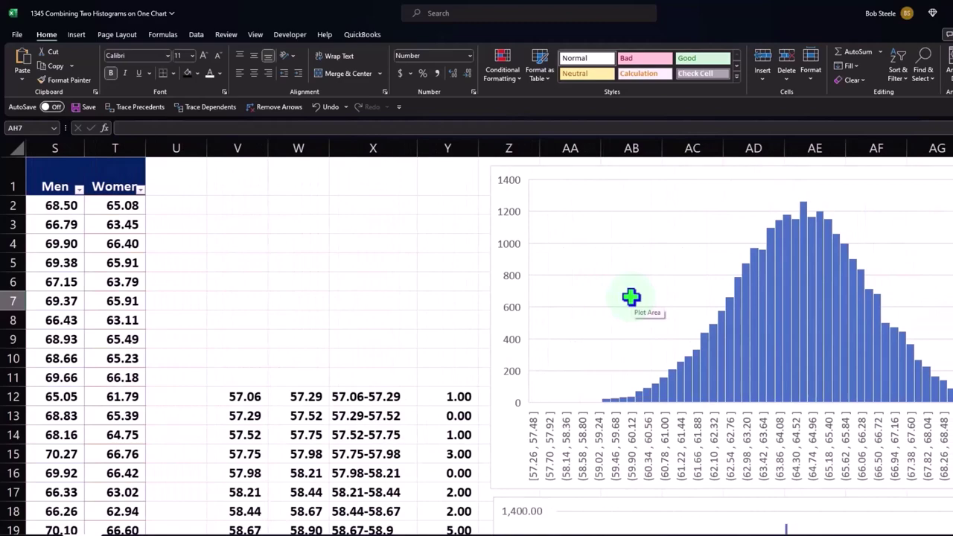
pyautogui.press('Right')
pyautogui.press('Right')
pyautogui.press('Right')
pyautogui.press('Right')
pyautogui.press('Right')
pyautogui.press('Right')
pyautogui.press('Right')
pyautogui.press('Right')
pyautogui.press('Right')
pyautogui.press('Right')
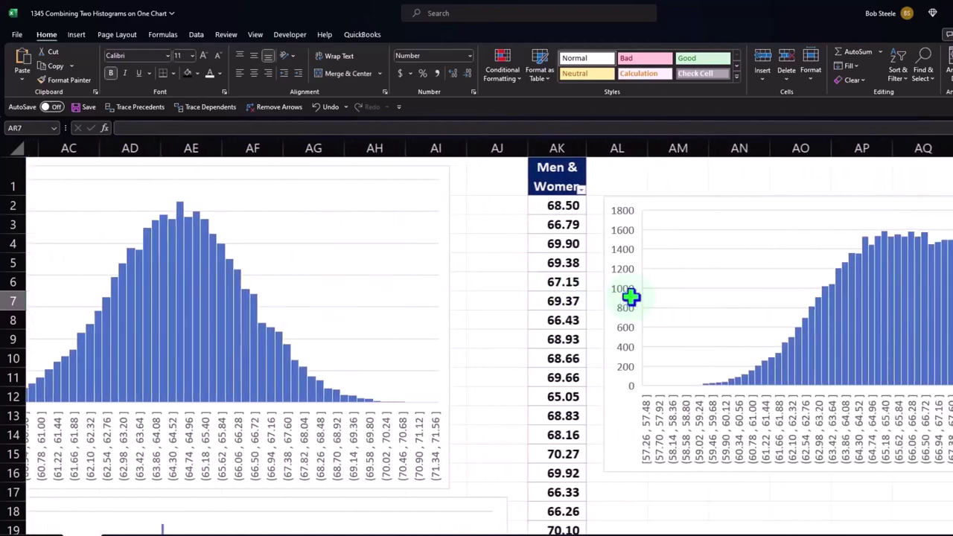
pyautogui.press('Right')
pyautogui.press('Right')
pyautogui.press('Right')
pyautogui.press('Right')
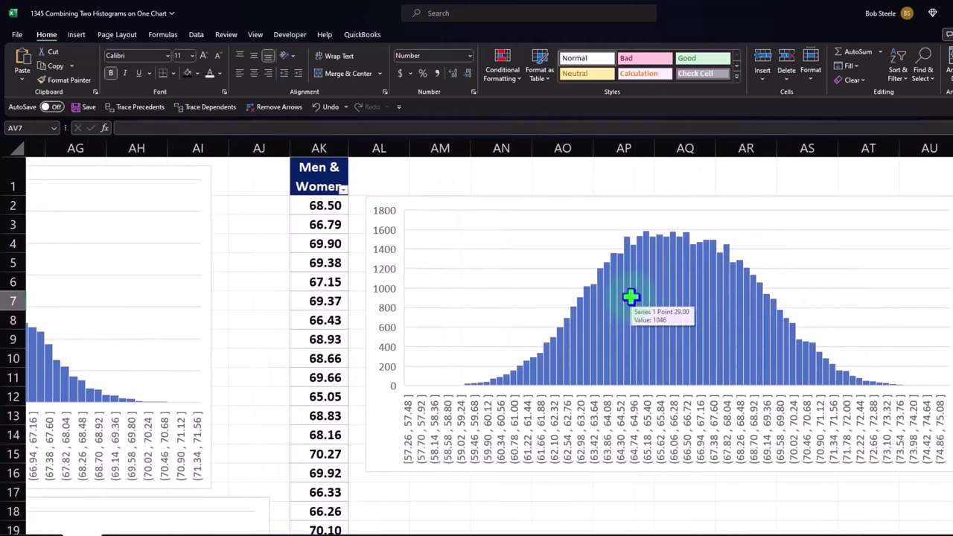
pyautogui.press('Right')
pyautogui.press('Right')
pyautogui.press('Right')
pyautogui.press('Right')
pyautogui.press('Right')
pyautogui.press('Right')
pyautogui.press('Right')
pyautogui.press('Right')
pyautogui.press('Right')
pyautogui.press('Right')
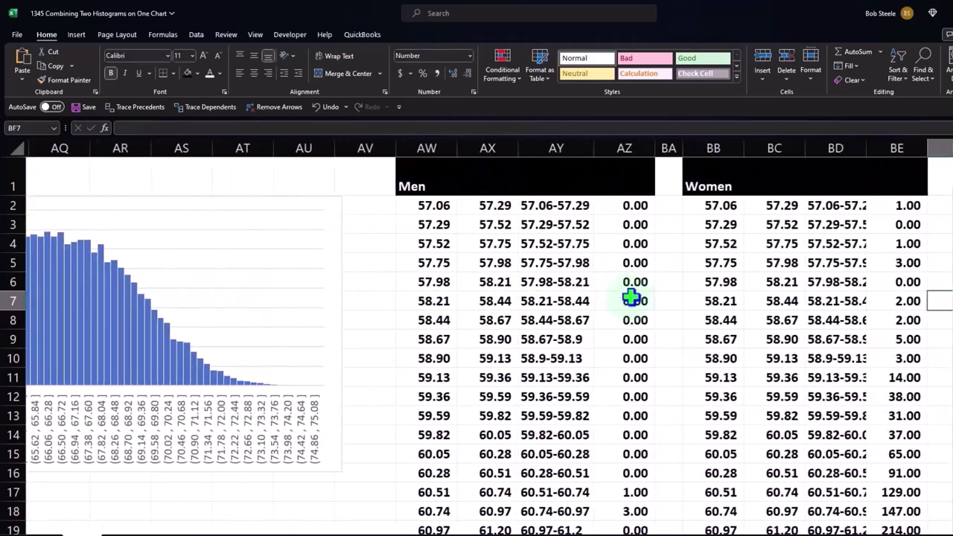
pyautogui.press('Right')
pyautogui.press('Right')
pyautogui.press('Right')
pyautogui.press('Right')
pyautogui.press('Right')
pyautogui.press('Right')
pyautogui.press('Right')
pyautogui.press('Right')
pyautogui.press('Right')
pyautogui.press('Right')
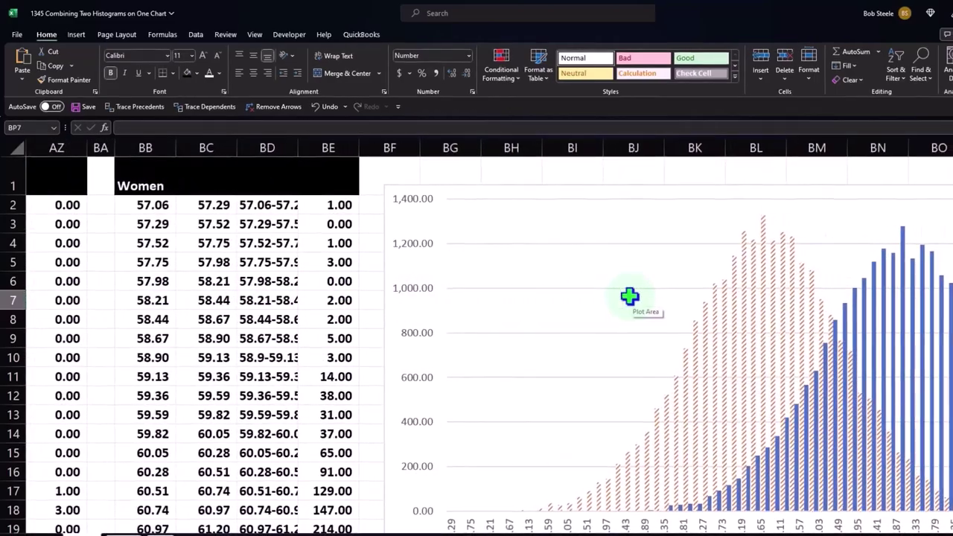
pyautogui.press('Right')
pyautogui.press('Right')
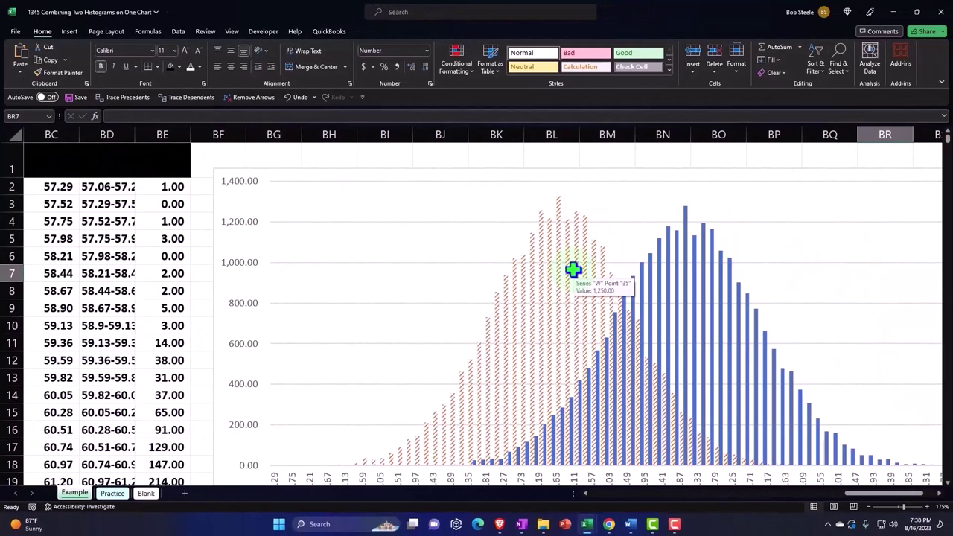
pyautogui.scroll(-1, 572, 270)
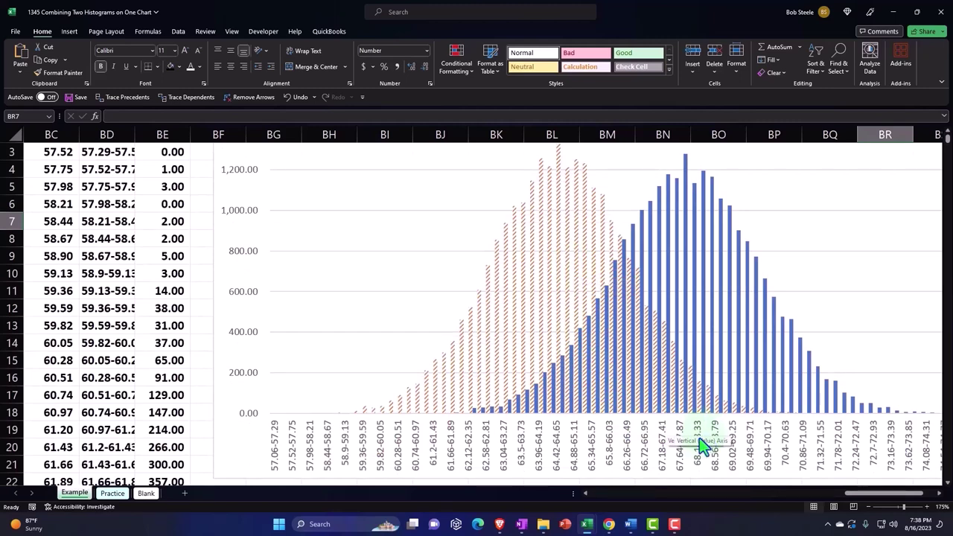
pyautogui.click(152, 497)
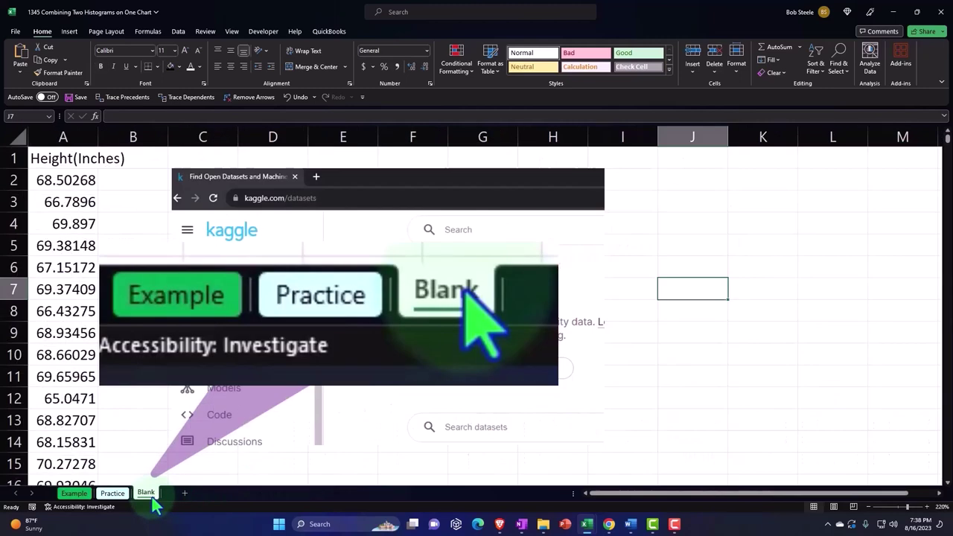
# Delete the Kaggle screenshot and format all cells as Currency, symbol None, red parenthesized negatives
pyautogui.click(328, 238)
pyautogui.press('Delete')
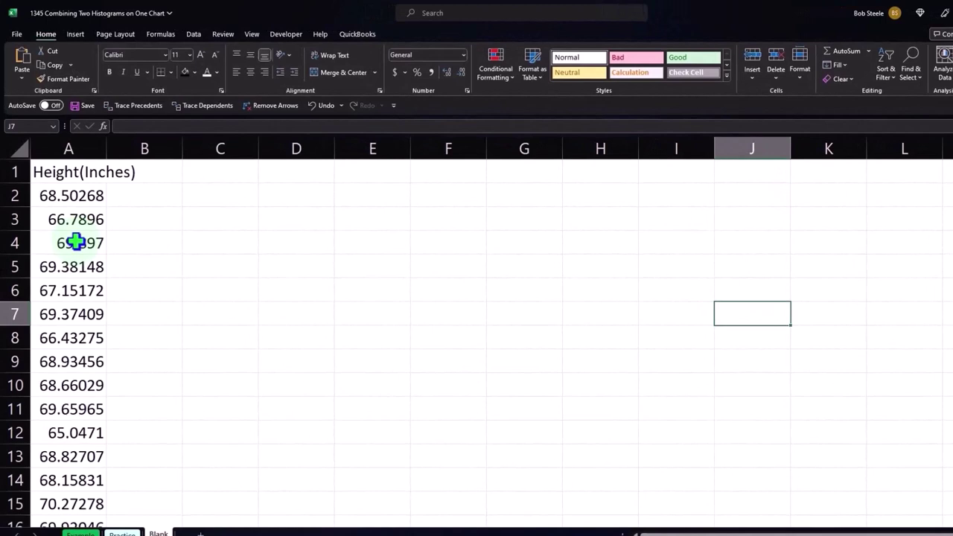
pyautogui.click(22, 151)
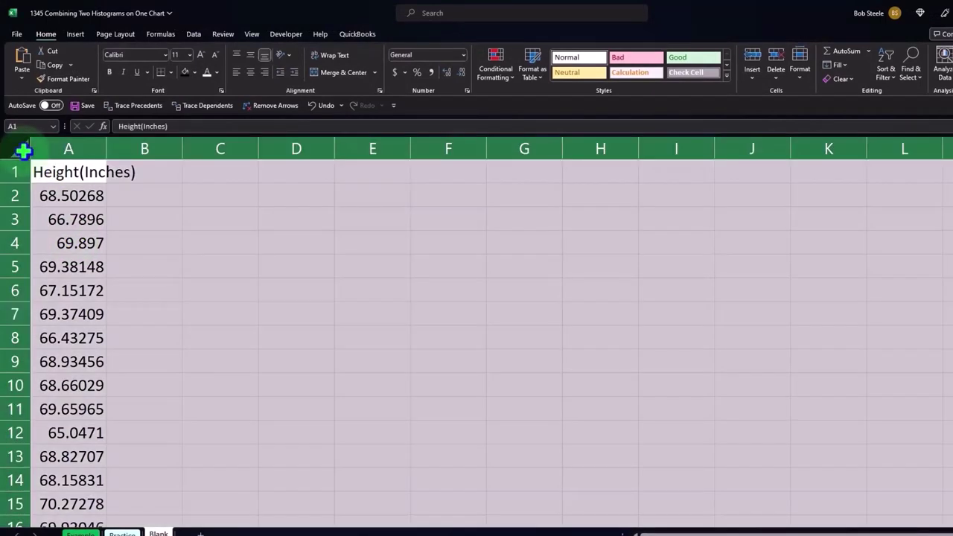
pyautogui.rightClick(214, 251)
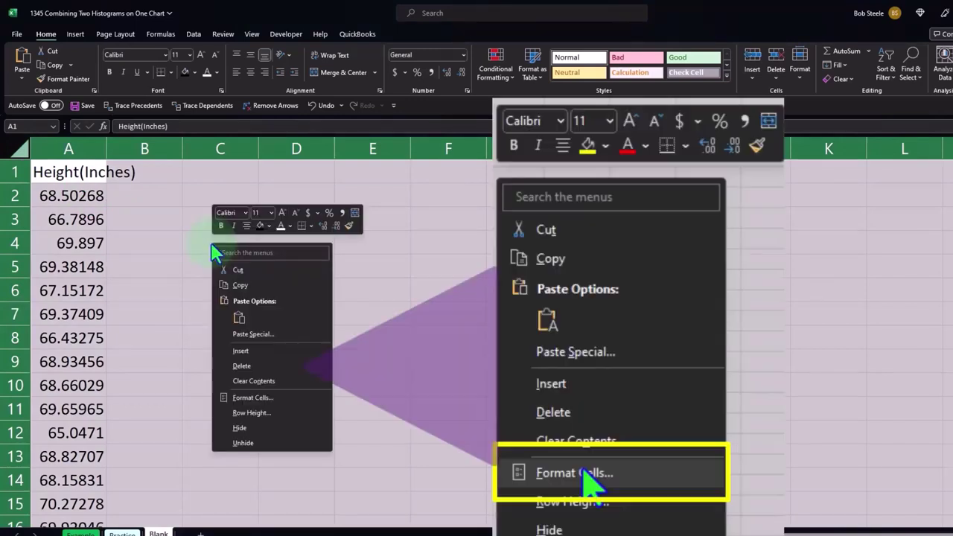
pyautogui.click(280, 397)
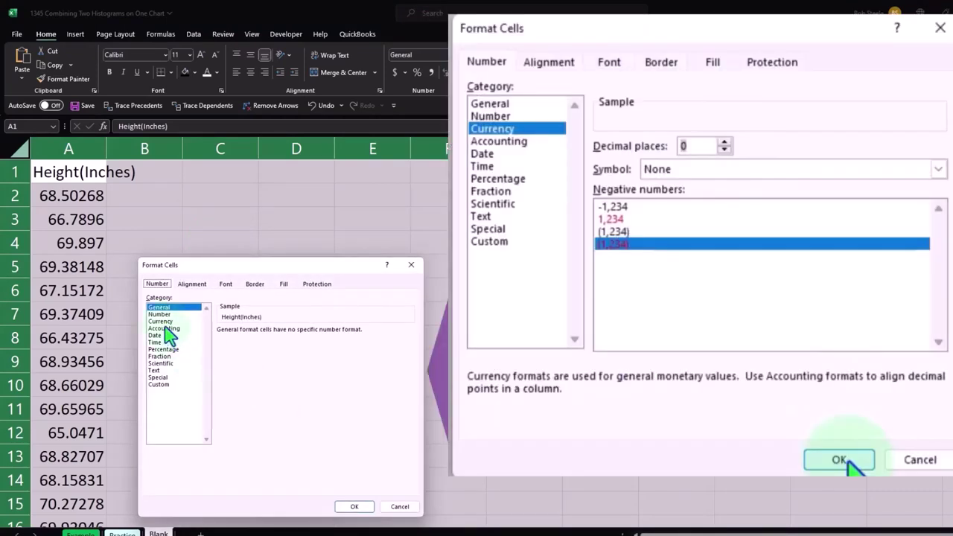
pyautogui.click(160, 321)
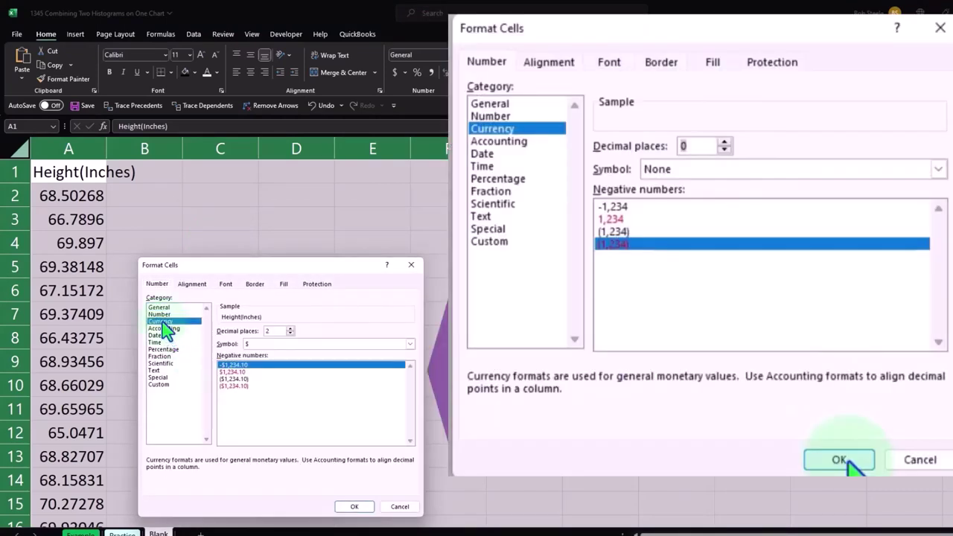
pyautogui.click(238, 385)
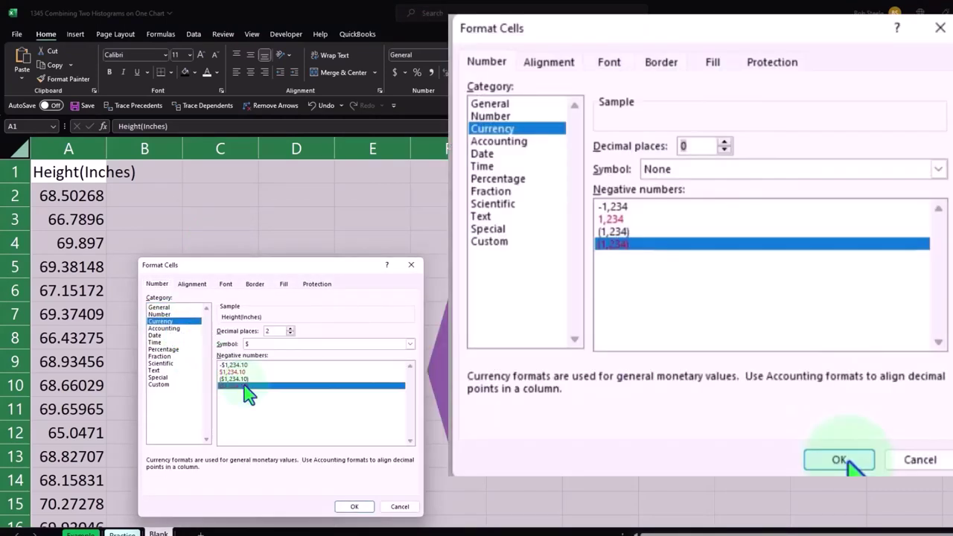
pyautogui.click(320, 343)
pyautogui.click(319, 354)
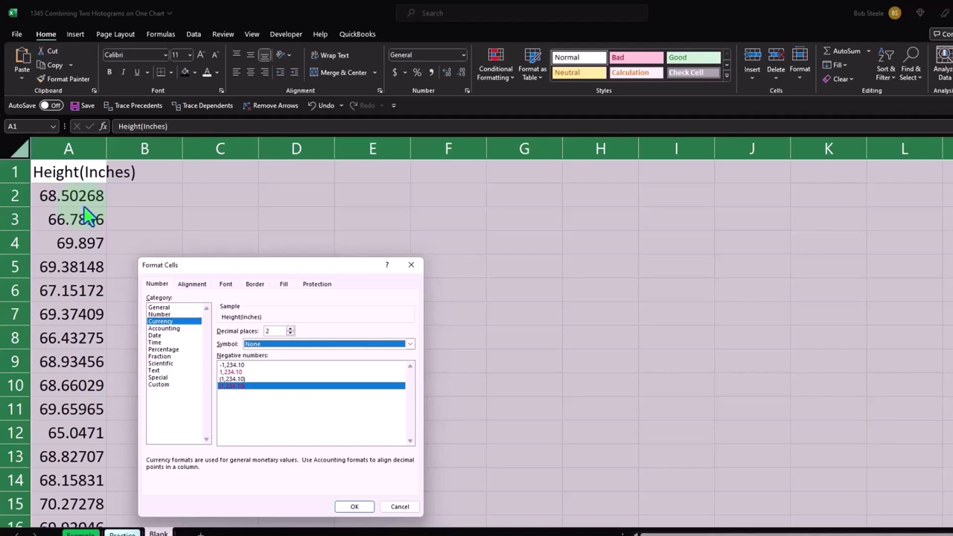
pyautogui.click(350, 508)
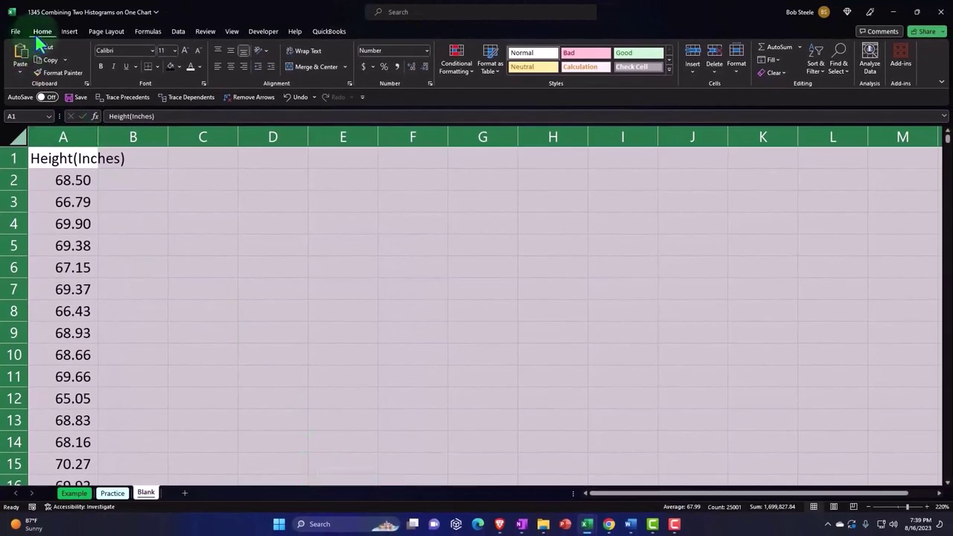
# Bold the whole sheet and convert the heights in A1:A25001 into a table with headers
pyautogui.moveTo(51, 9); pyautogui.dragTo(67, 10)
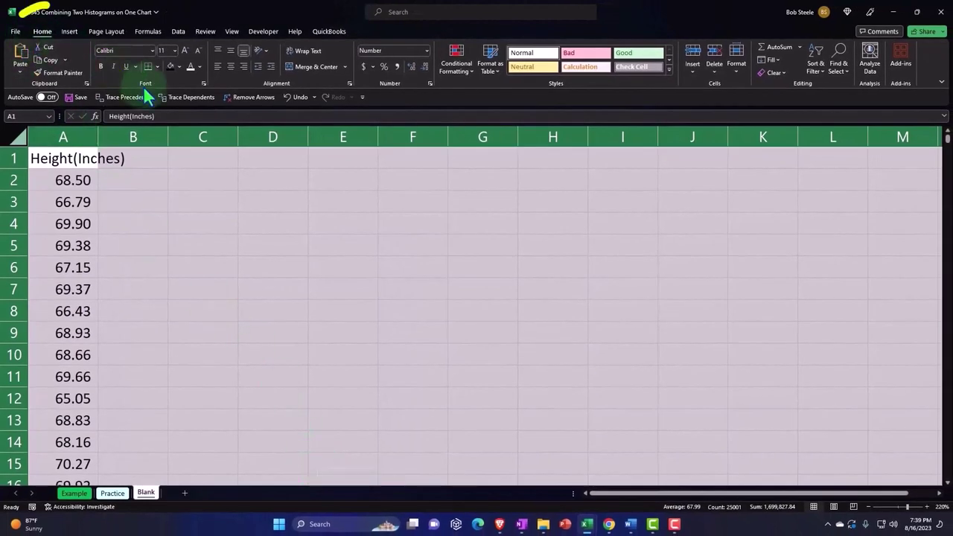
pyautogui.click(101, 66)
pyautogui.click(159, 189)
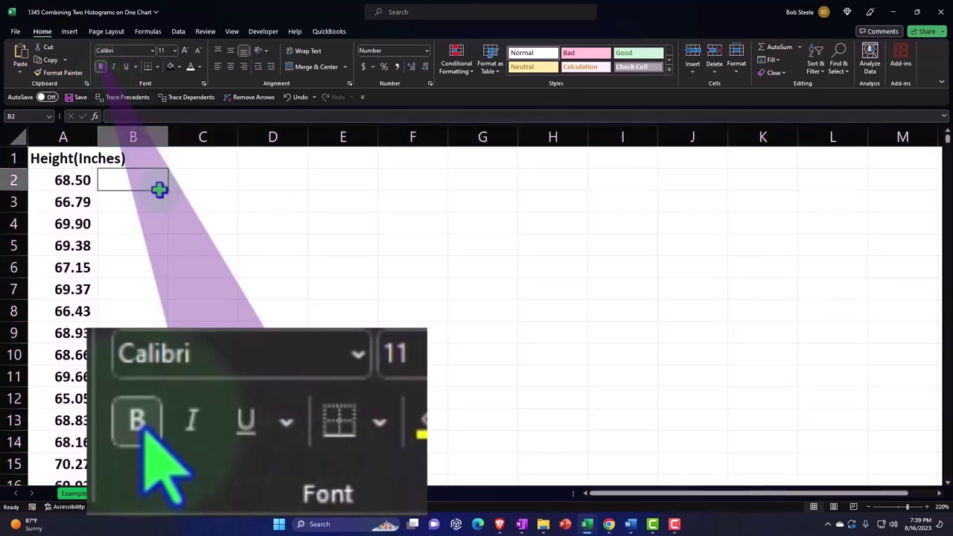
pyautogui.keyDown('ctrl'); pyautogui.scroll(3, 235, 328); pyautogui.keyUp('ctrl')
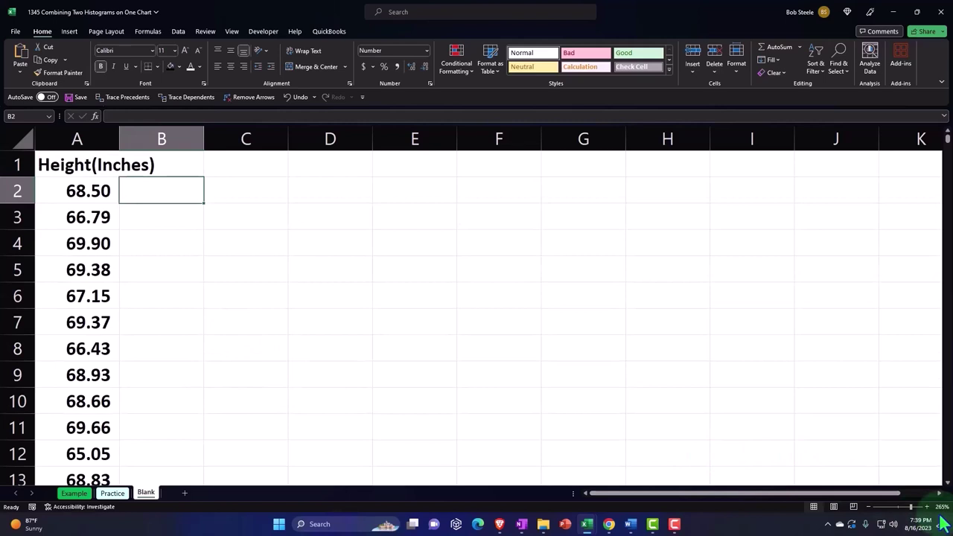
pyautogui.click(96, 272)
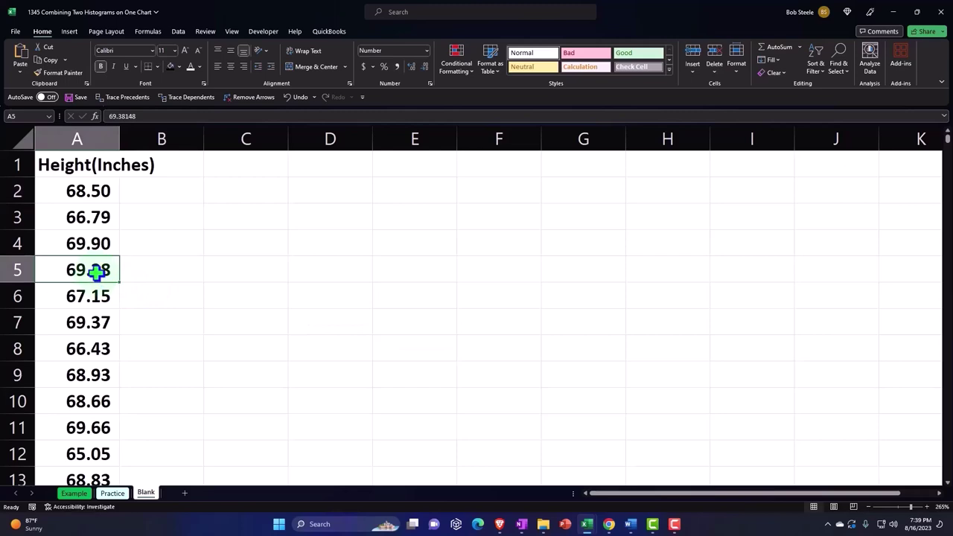
pyautogui.click(71, 32)
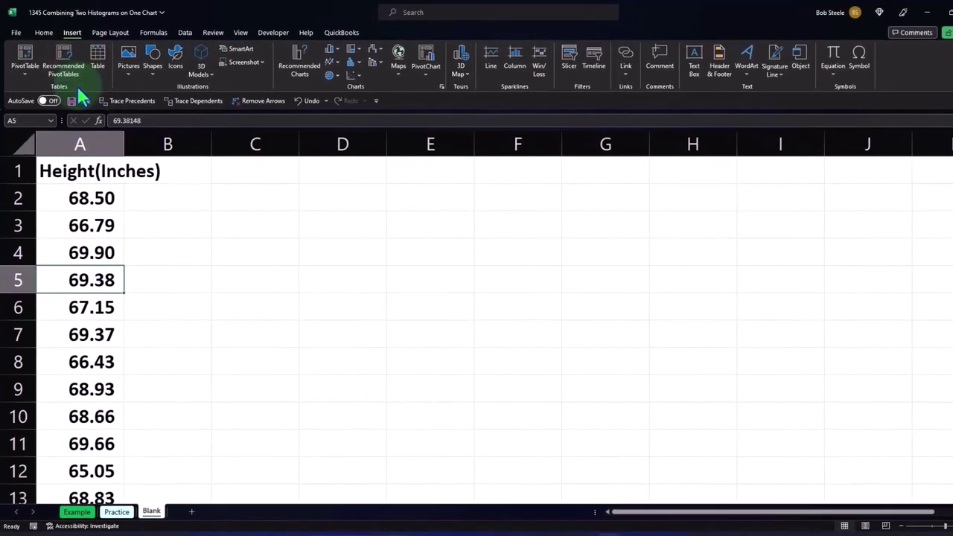
pyautogui.click(102, 64)
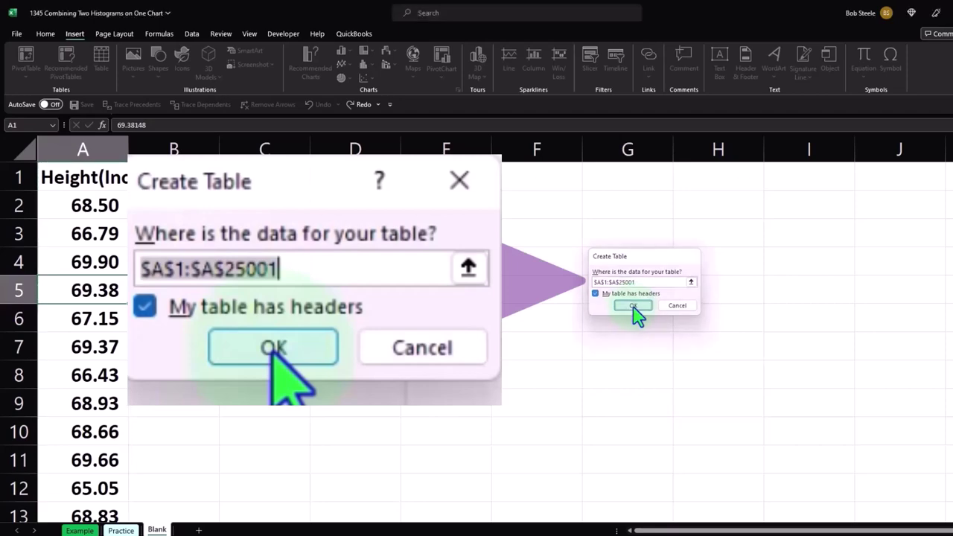
pyautogui.click(634, 306)
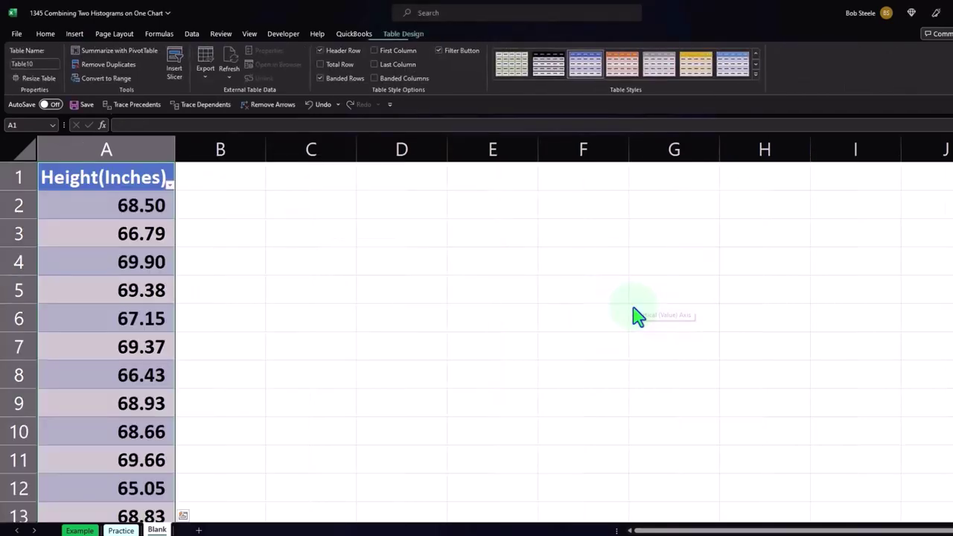
# Rename the A1 header to 'Height (Inches)' with a space before the parenthesis
pyautogui.click(255, 322)
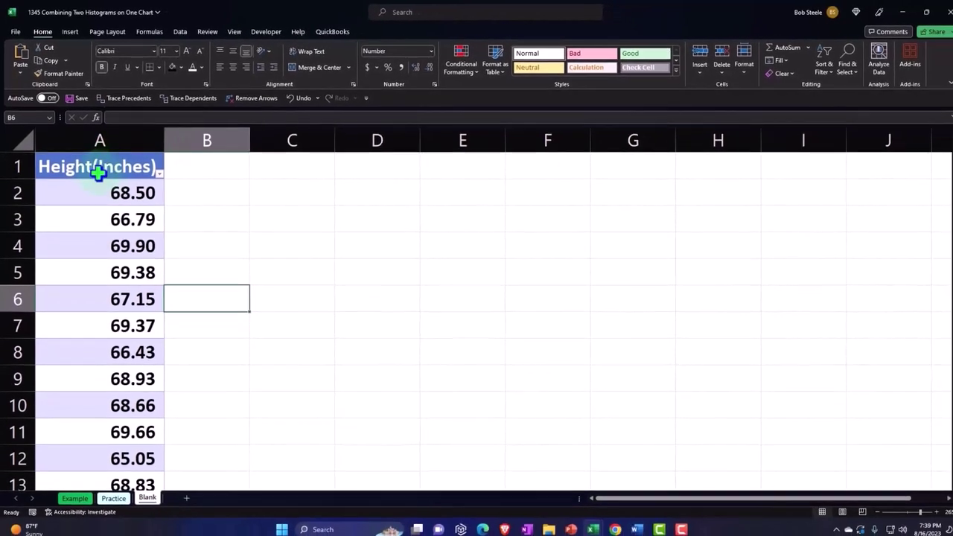
pyautogui.click(98, 173)
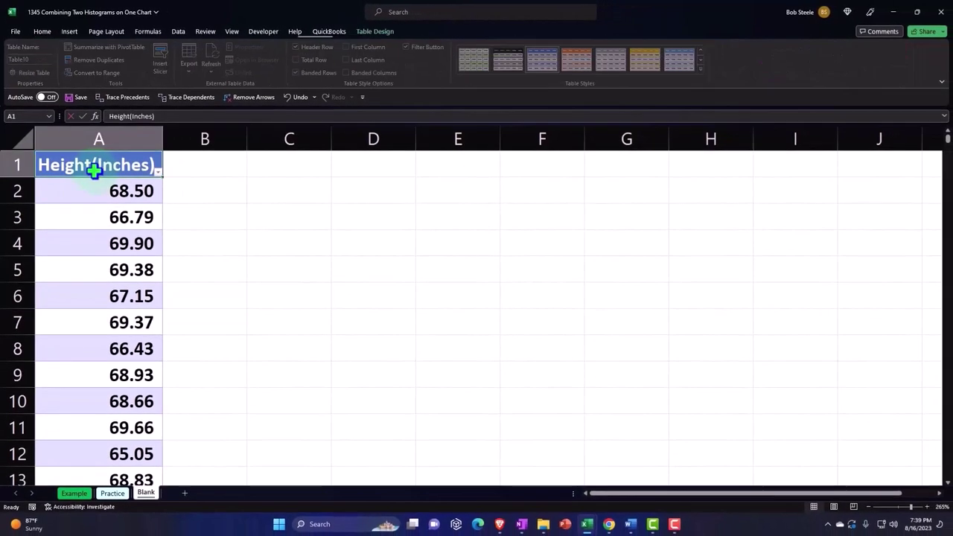
pyautogui.doubleClick(92, 167)
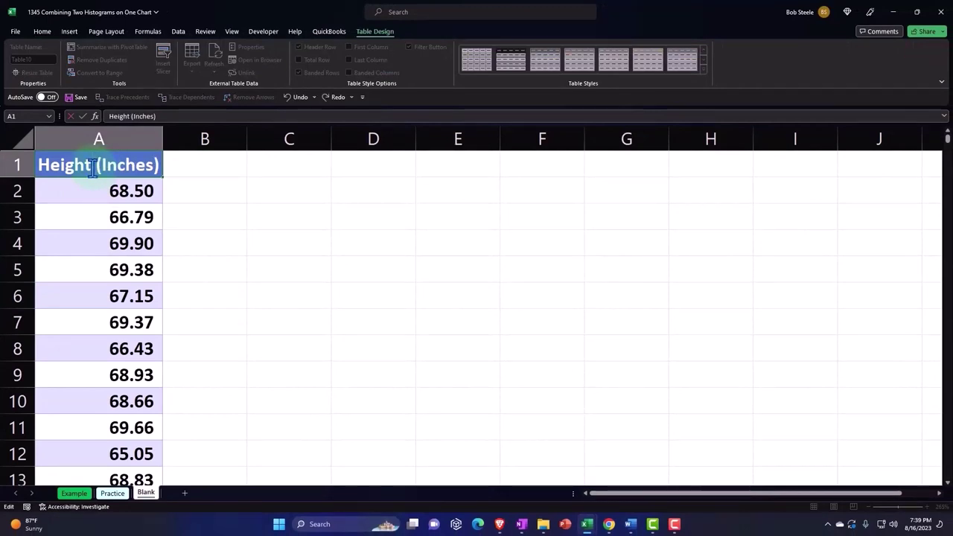
pyautogui.press('Return')
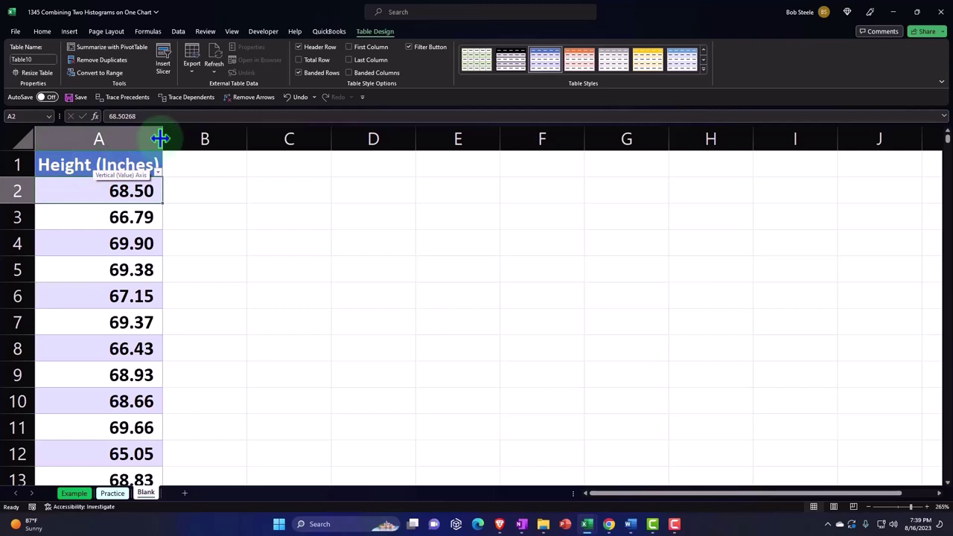
# Narrow column A, and wrap and center the header in A1
pyautogui.moveTo(160, 138); pyautogui.dragTo(128, 139)
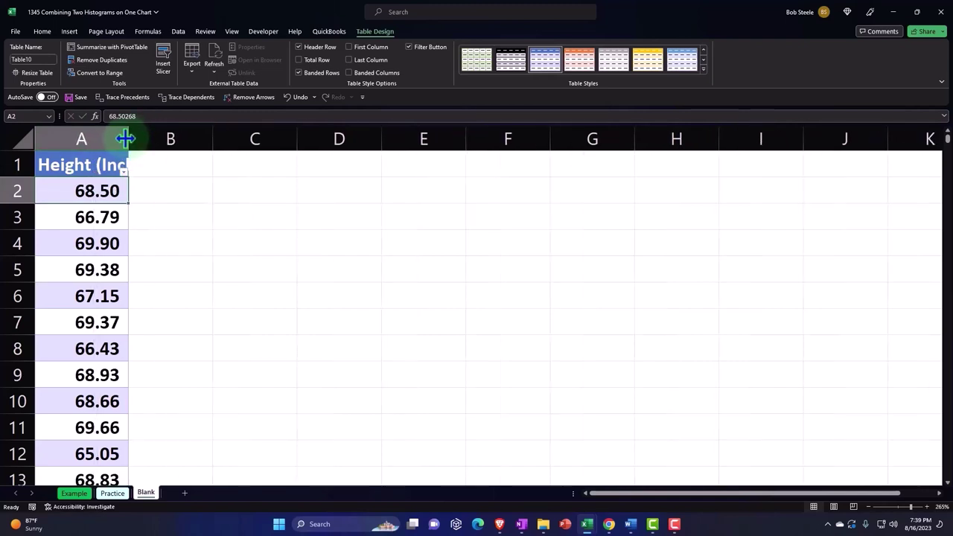
pyautogui.click(83, 165)
pyautogui.click(42, 33)
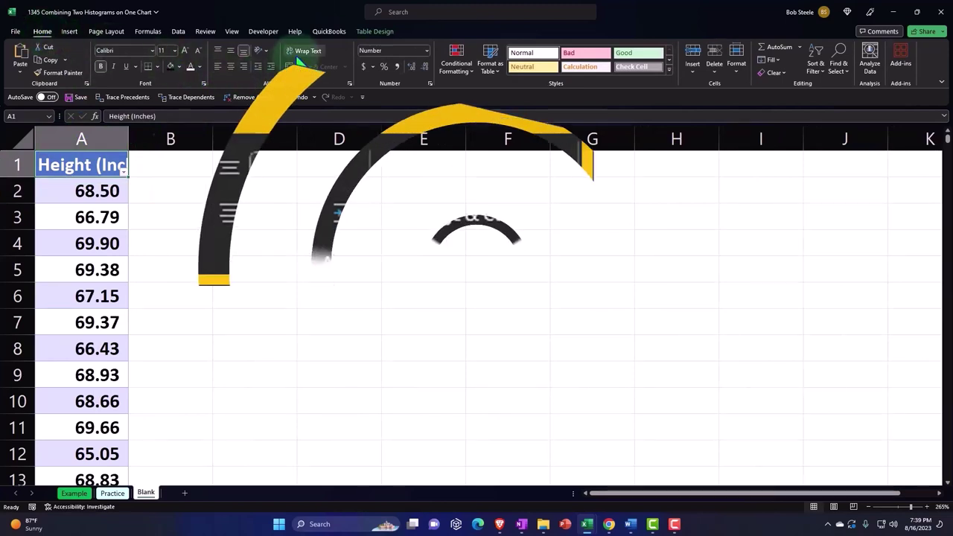
pyautogui.click(304, 52)
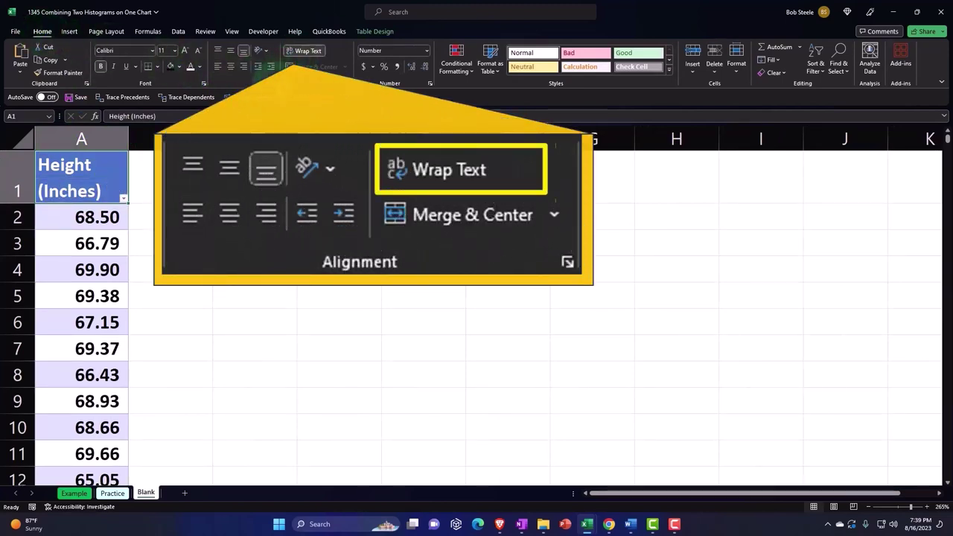
pyautogui.click(230, 66)
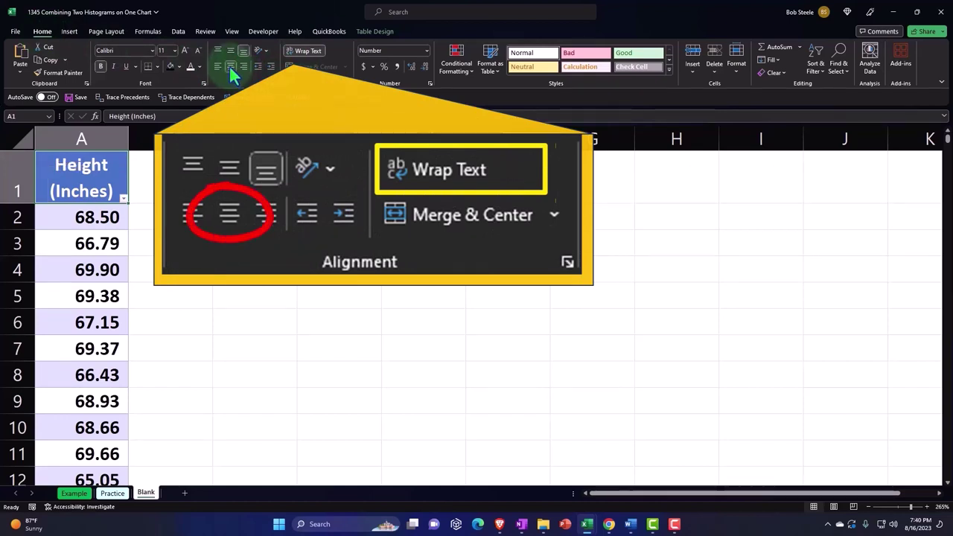
pyautogui.click(123, 199)
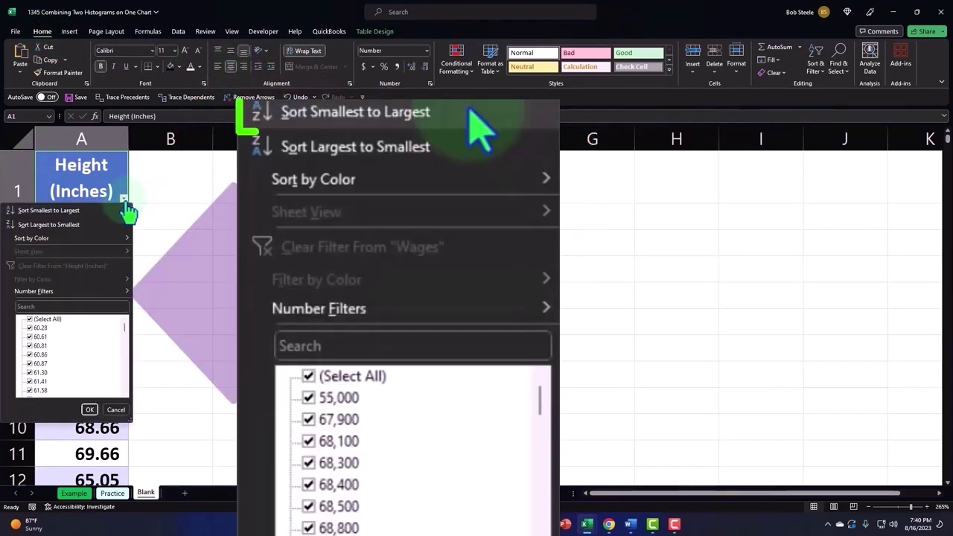
pyautogui.press('Escape')
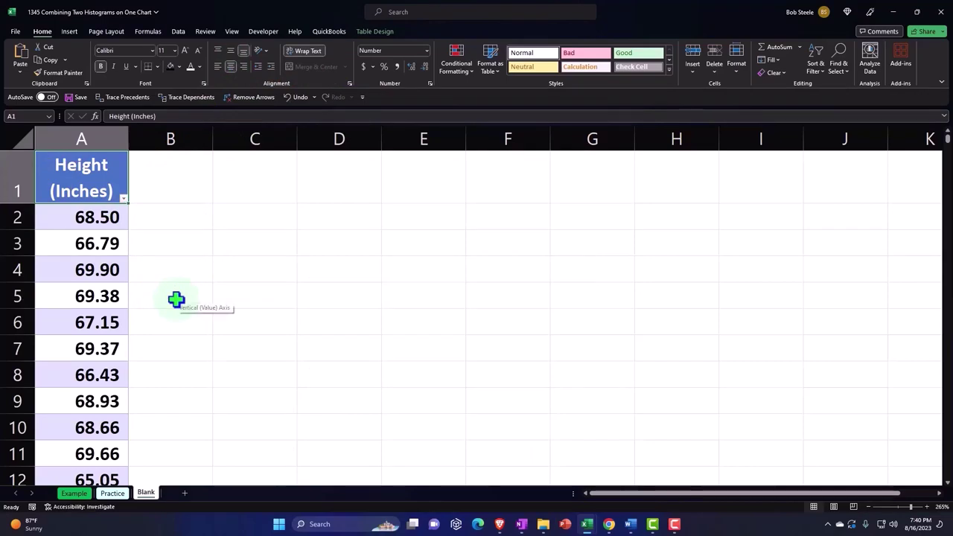
pyautogui.scroll(-5, 176, 299)
pyautogui.scroll(-8, 176, 300)
pyautogui.scroll(-10, 176, 299)
pyautogui.scroll(-13, 175, 299)
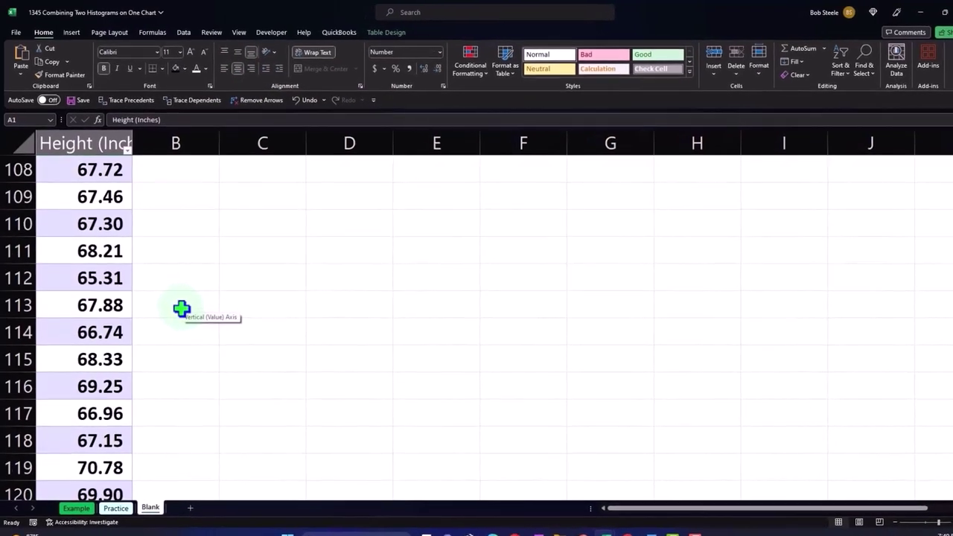
pyautogui.scroll(-4, 182, 308)
pyautogui.scroll(-10, 182, 308)
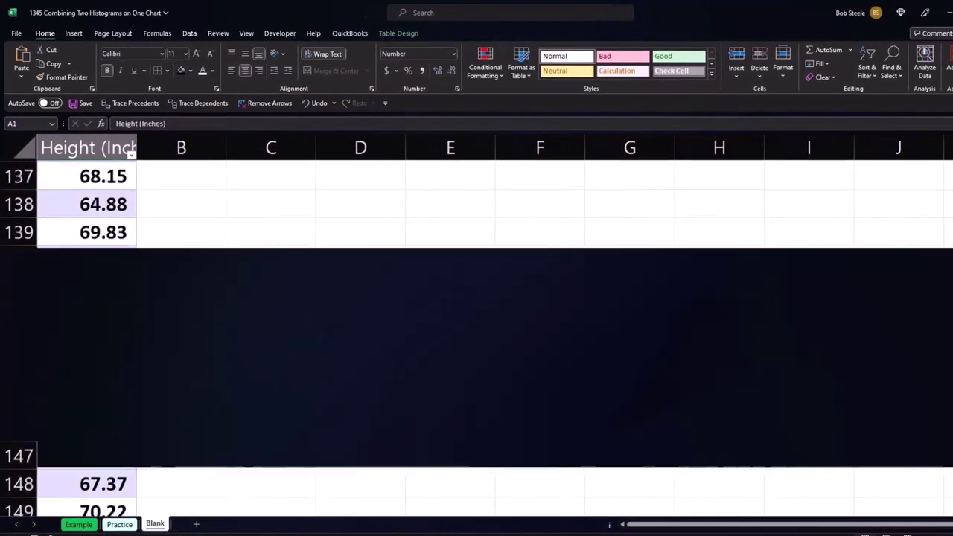
pyautogui.scroll(-20, 182, 308)
pyautogui.scroll(-20, 182, 308)
pyautogui.scroll(-20, 181, 308)
pyautogui.scroll(-15, 477, 338)
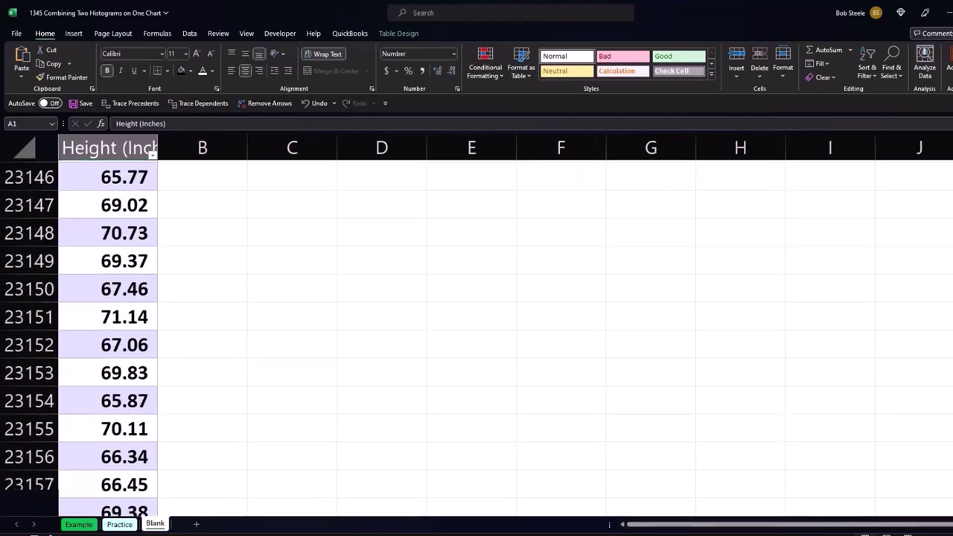
pyautogui.scroll(-15, 476, 338)
pyautogui.scroll(10, 476, 338)
pyautogui.scroll(5, 476, 338)
pyautogui.scroll(-15, 476, 338)
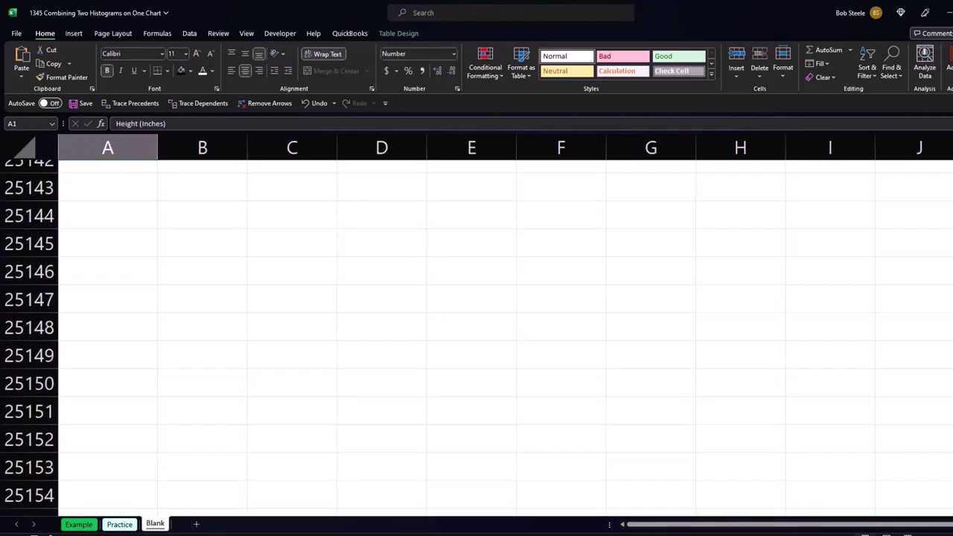
pyautogui.scroll(5, 632, 304)
pyautogui.click(468, 267)
pyautogui.scroll(-6, 280, 351)
pyautogui.scroll(-13, 283, 357)
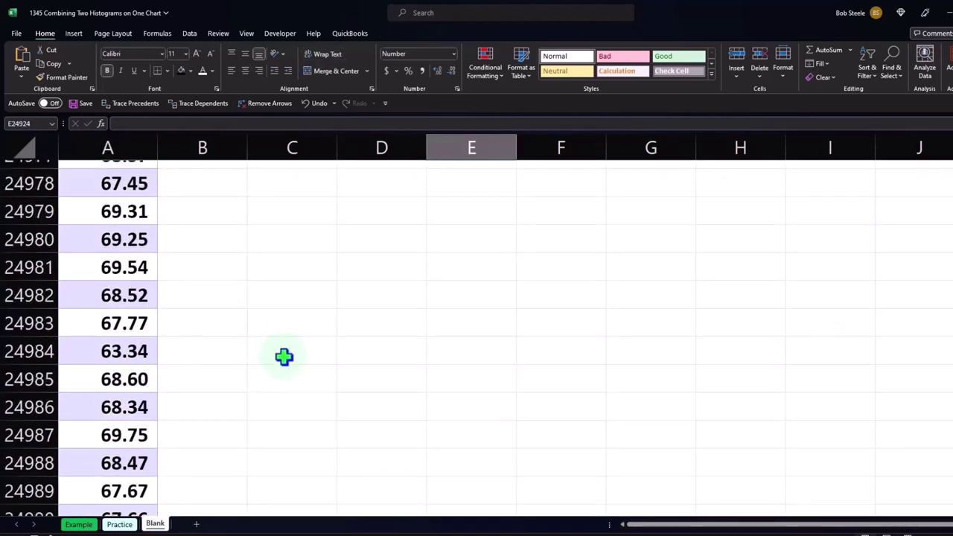
pyautogui.scroll(-13, 291, 365)
pyautogui.scroll(5, 291, 366)
pyautogui.scroll(4, 291, 366)
pyautogui.scroll(-1, 291, 365)
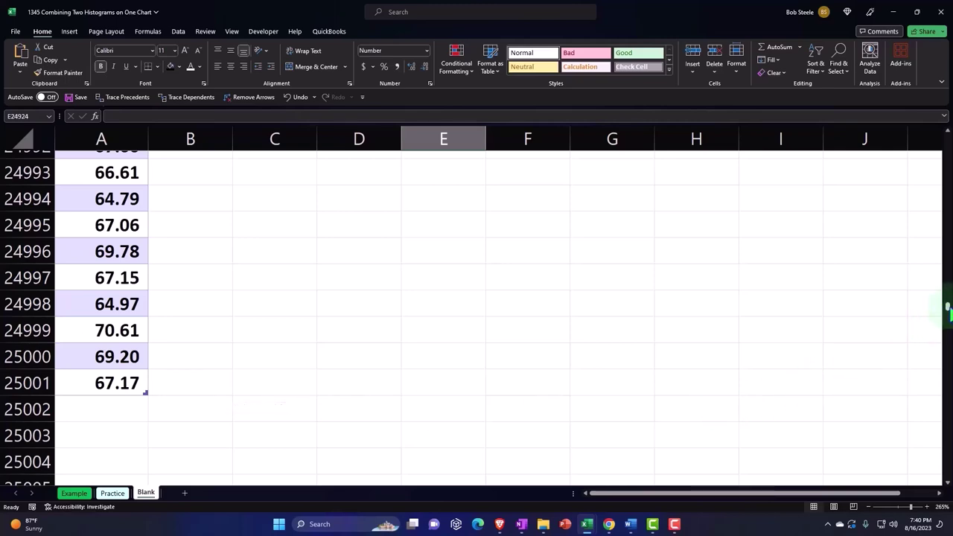
pyautogui.moveTo(947, 311); pyautogui.dragTo(945, 138)
pyautogui.click(379, 338)
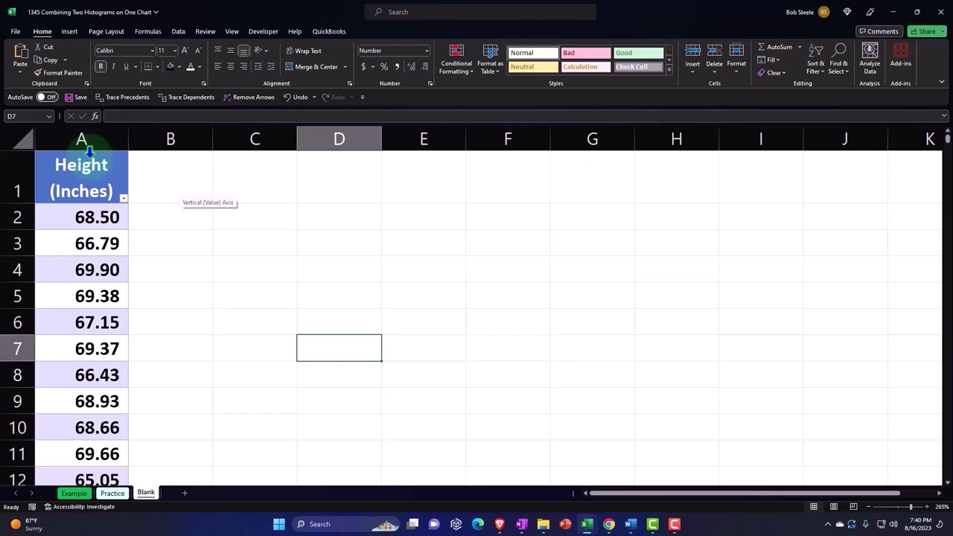
# Insert a Histogram statistic chart from the table's Height (Inches) column
pyautogui.click(89, 151)
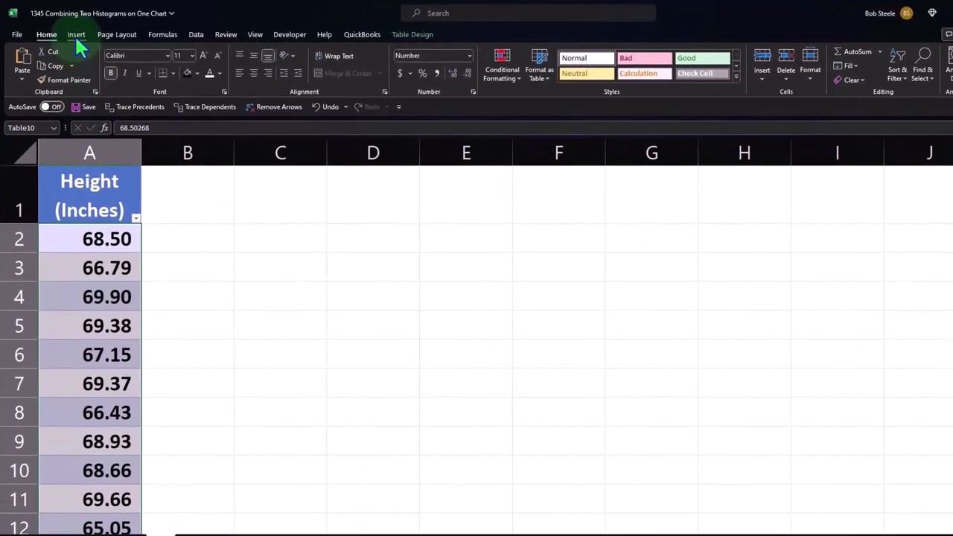
pyautogui.click(75, 34)
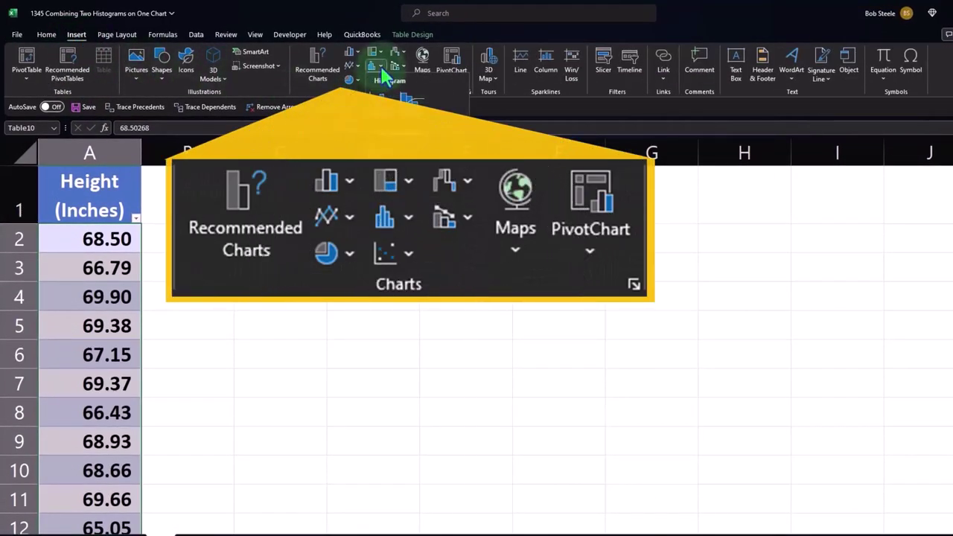
pyautogui.click(377, 66)
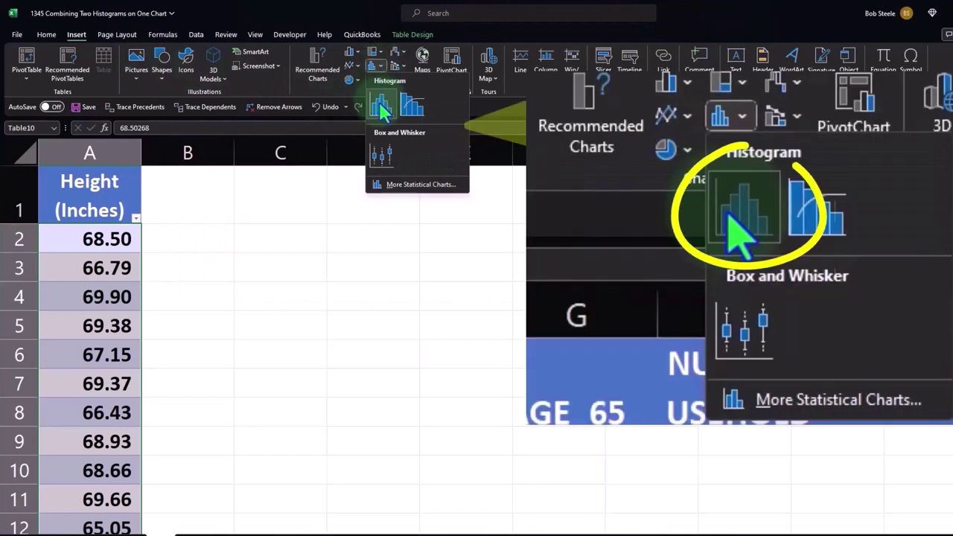
pyautogui.click(381, 111)
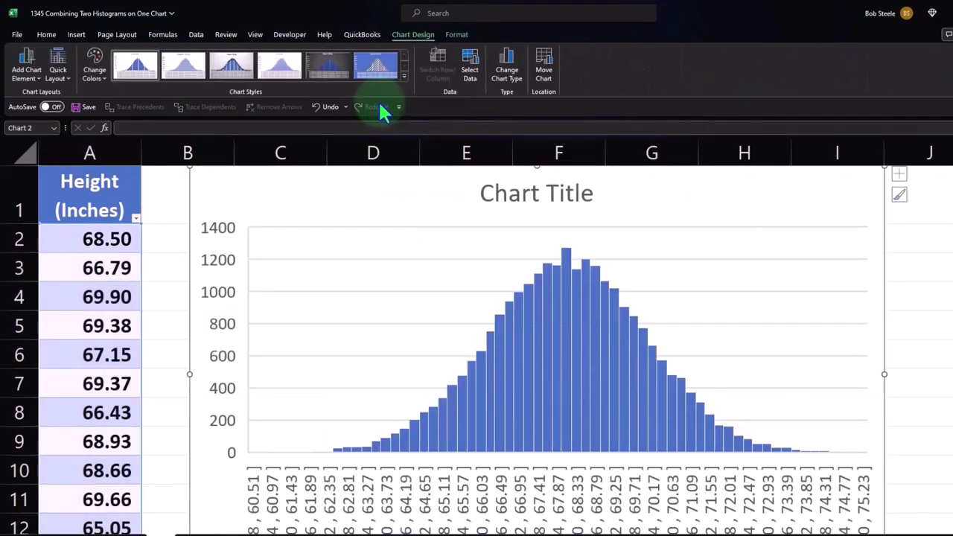
pyautogui.click(501, 199)
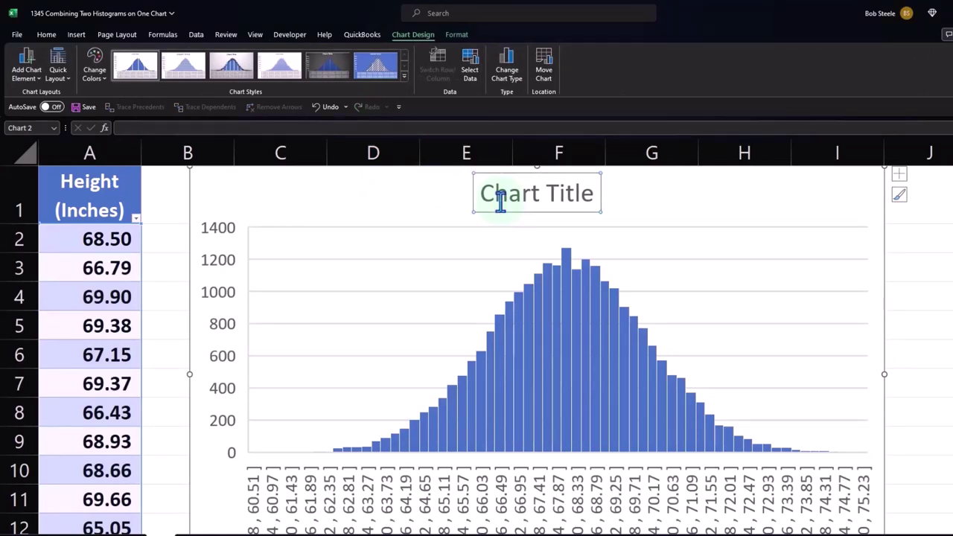
pyautogui.press('Delete')
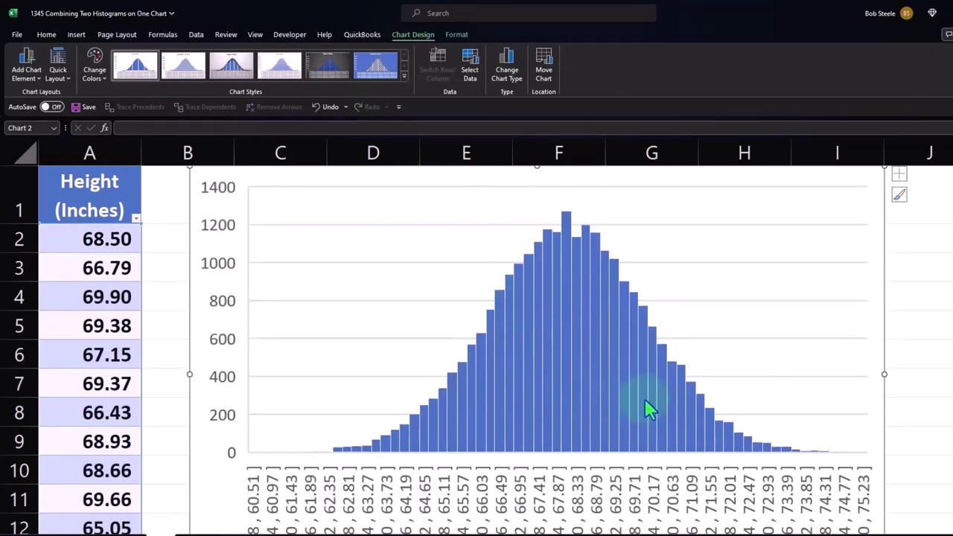
pyautogui.scroll(-1, 652, 407)
pyautogui.scroll(-1, 652, 406)
pyautogui.scroll(-1, 655, 417)
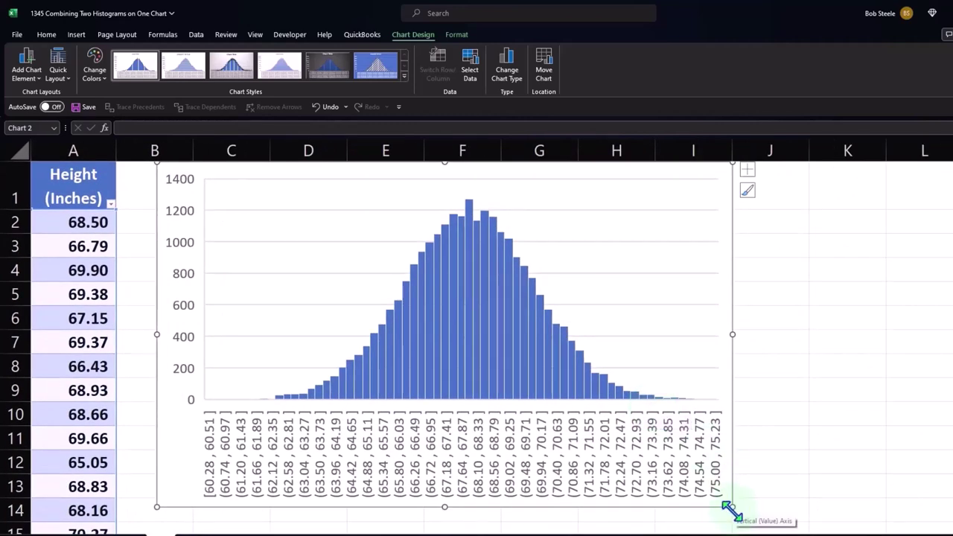
pyautogui.moveTo(732, 506); pyautogui.dragTo(889, 511)
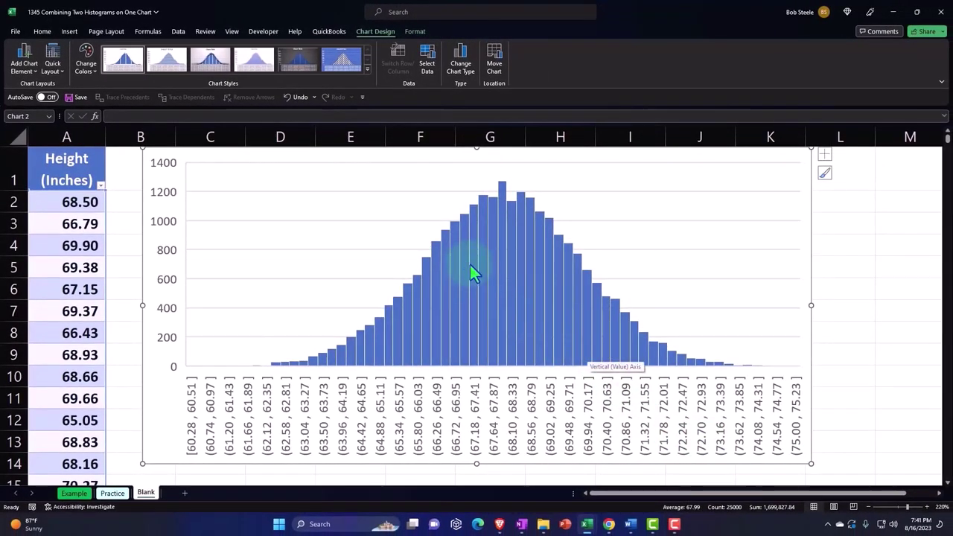
pyautogui.moveTo(497, 388)
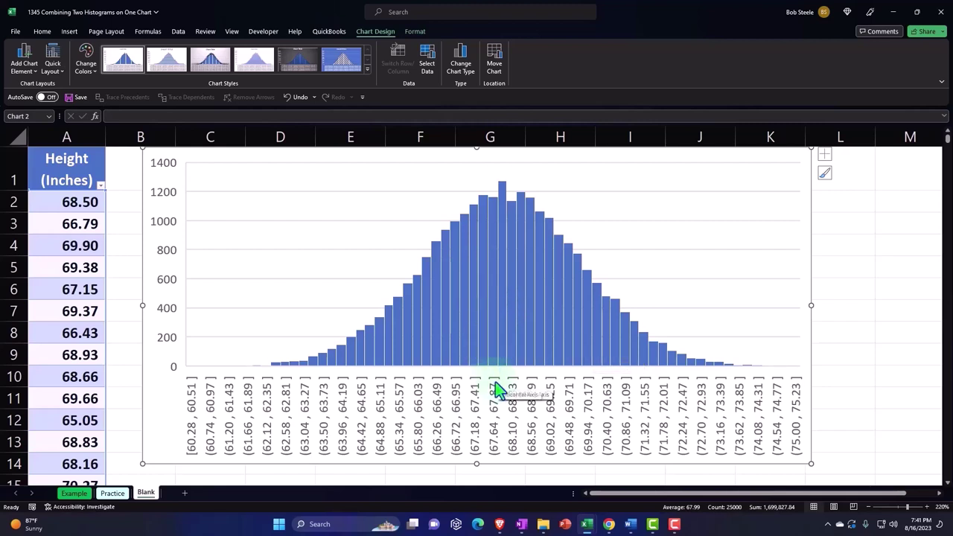
pyautogui.press('Escape')
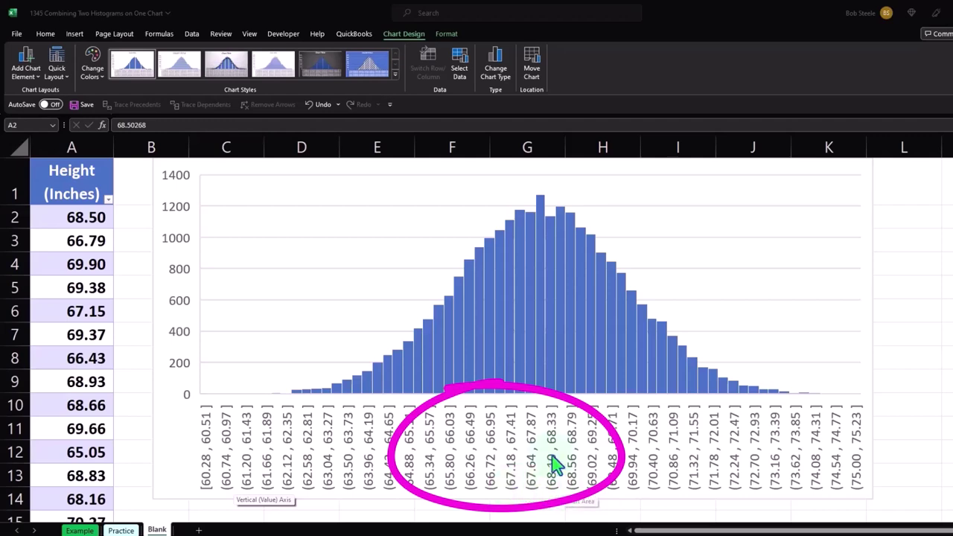
pyautogui.press('Escape')
pyautogui.scroll(-2, 536, 402)
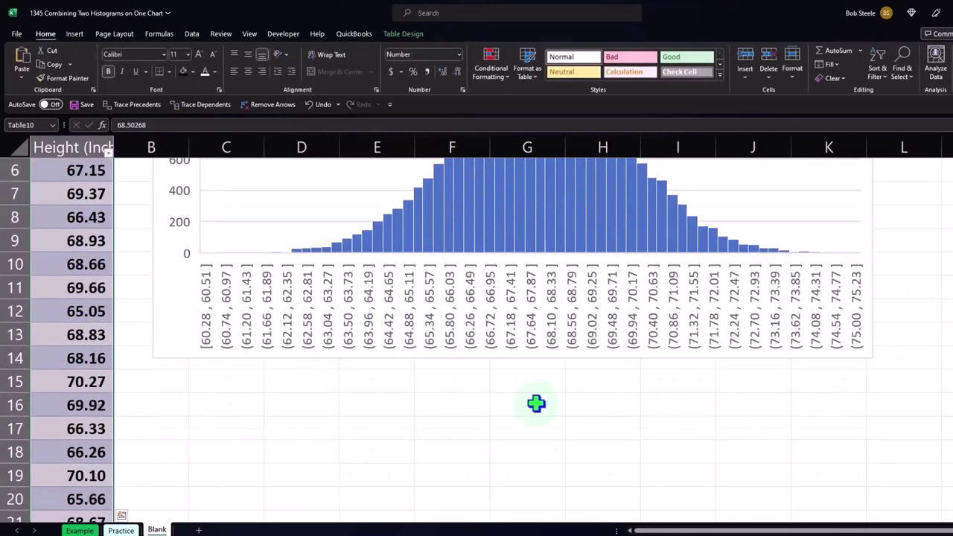
pyautogui.click(509, 404)
pyautogui.write('=68/12')
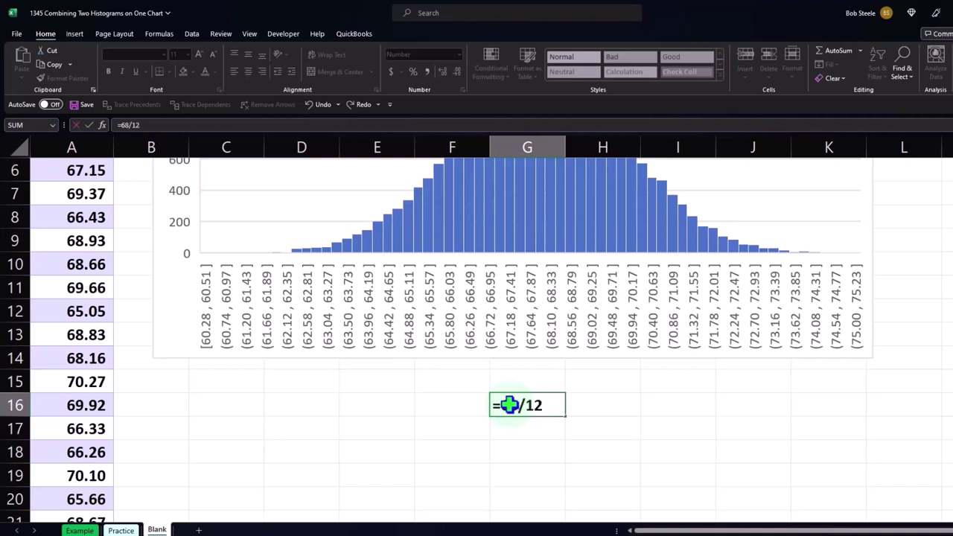
pyautogui.press('Return')
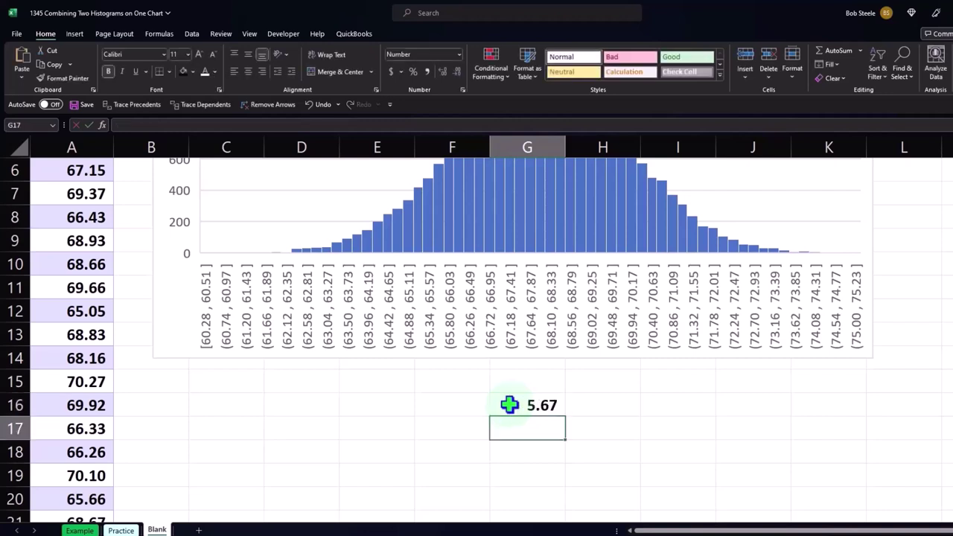
pyautogui.click(506, 404)
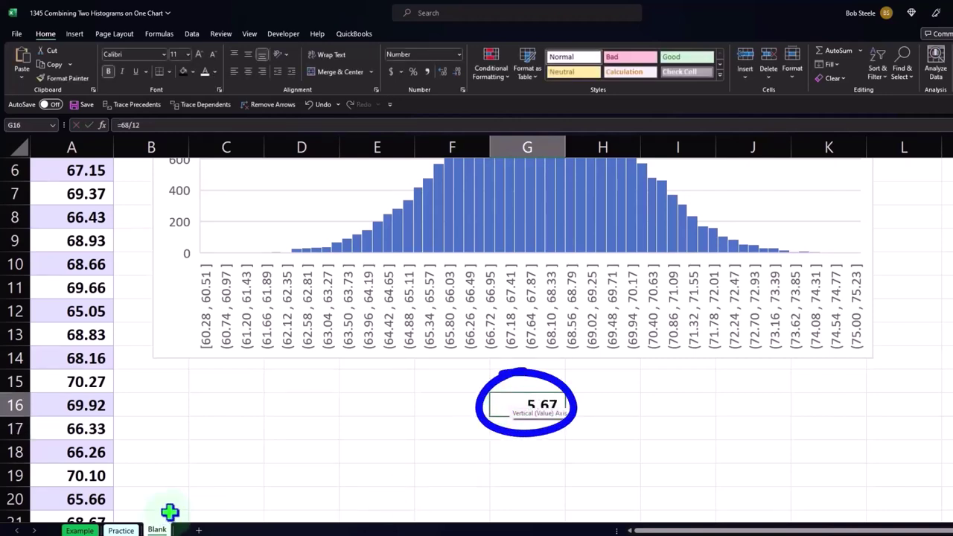
pyautogui.click(421, 412)
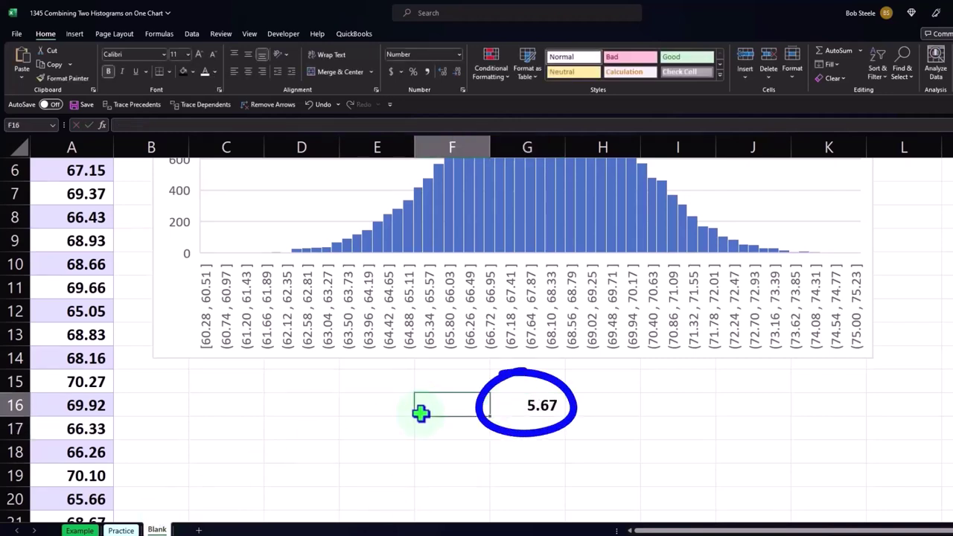
pyautogui.click(524, 410)
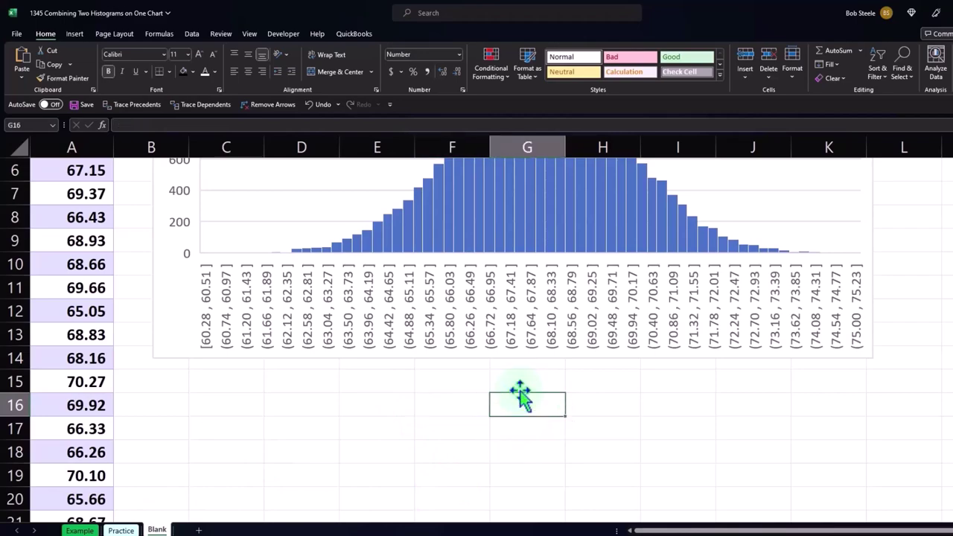
pyautogui.scroll(2, 521, 390)
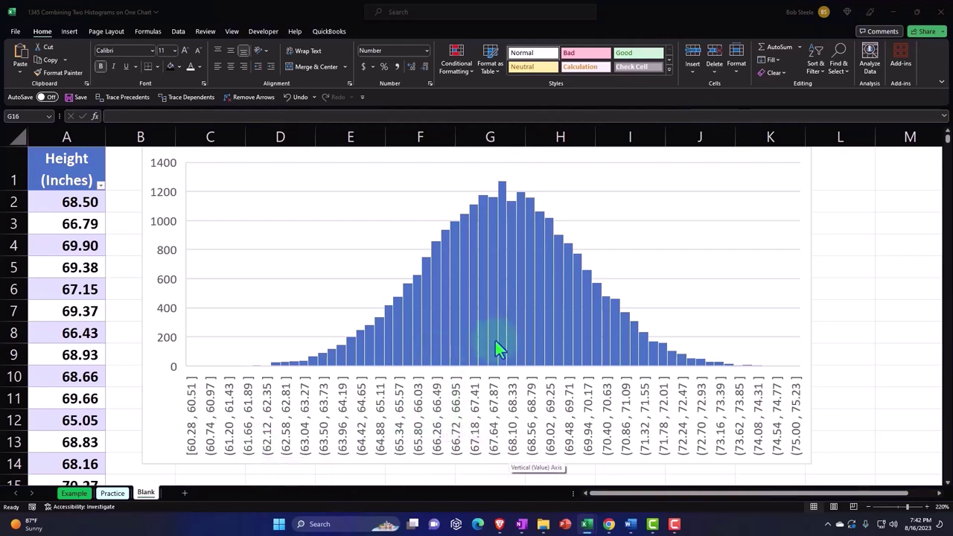
pyautogui.moveTo(497, 349)
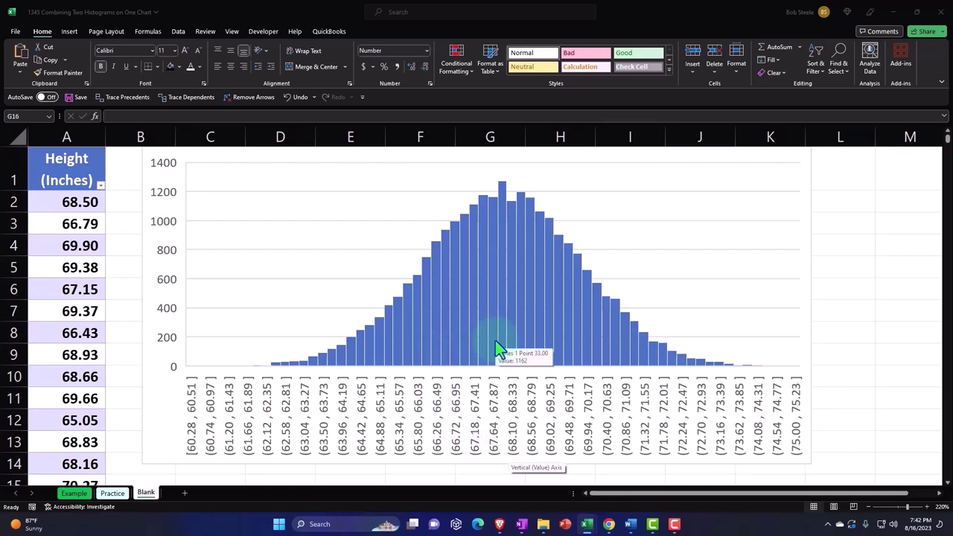
# Select the histogram, then browse the Insert tab's Column and Statistic chart type lists
pyautogui.click(495, 332)
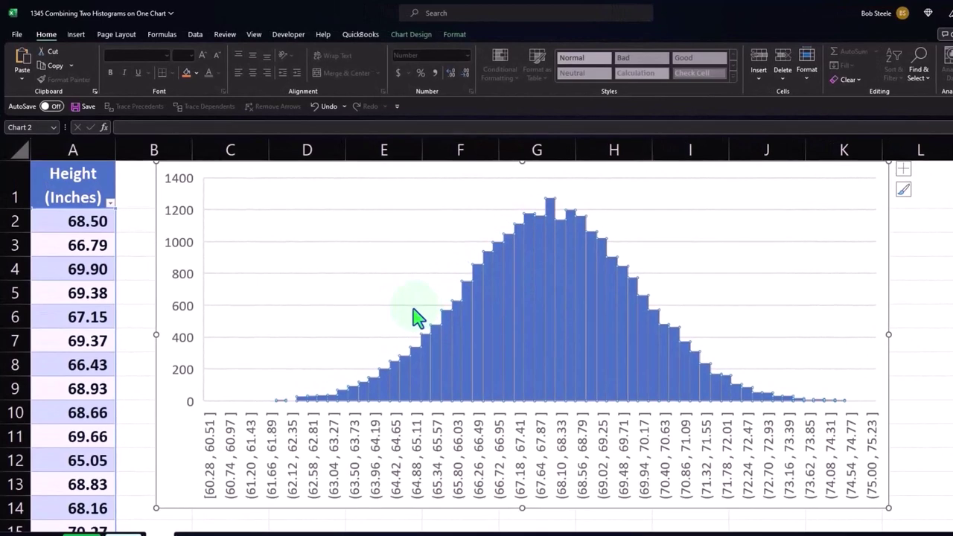
pyautogui.click(138, 253)
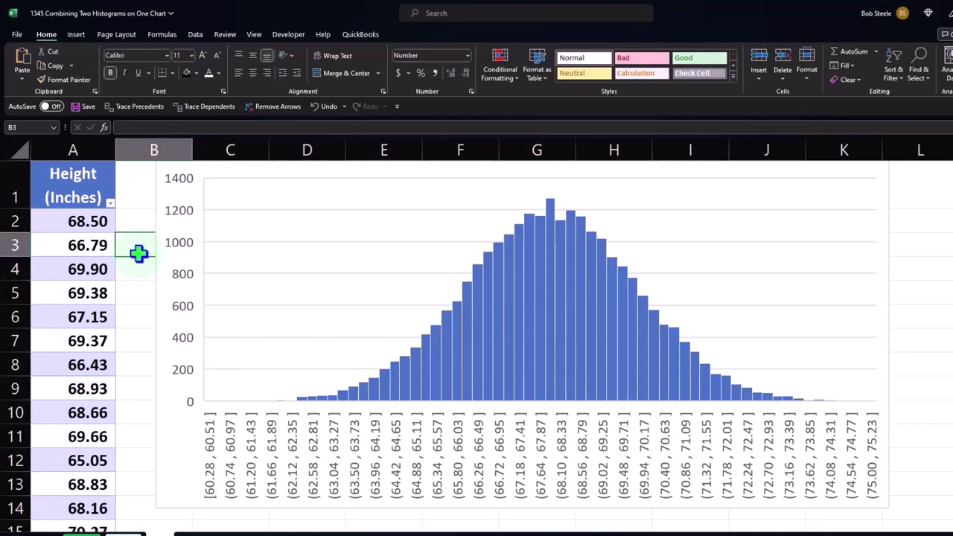
pyautogui.click(76, 34)
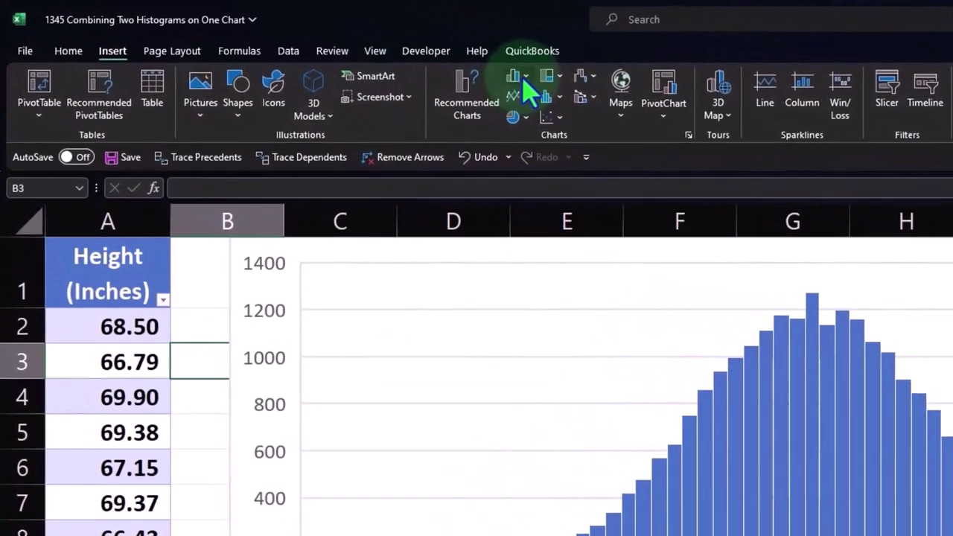
pyautogui.click(350, 53)
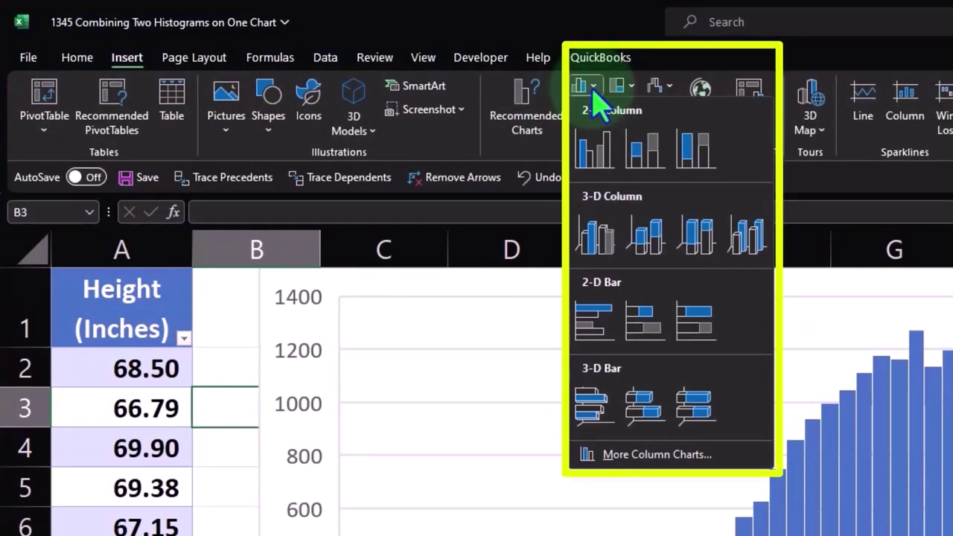
pyautogui.click(593, 98)
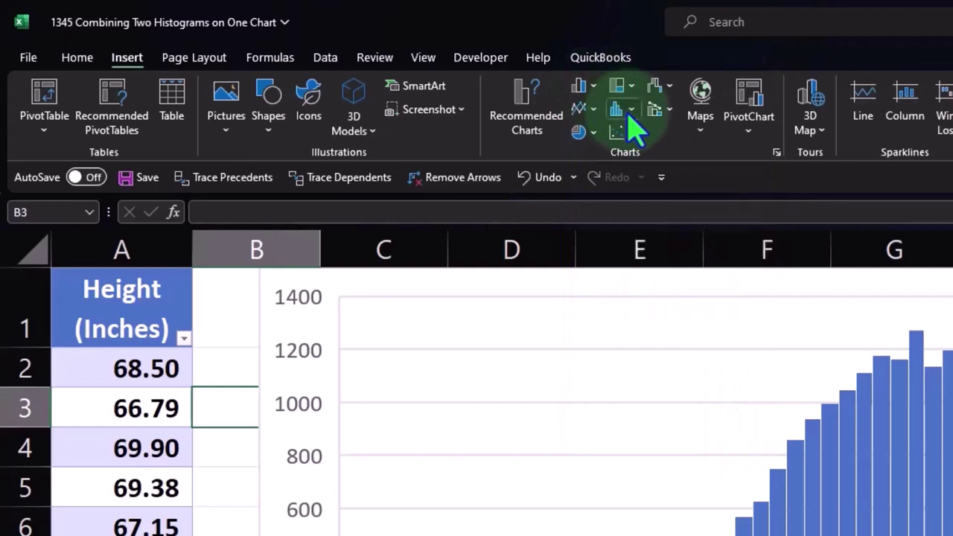
pyautogui.click(631, 110)
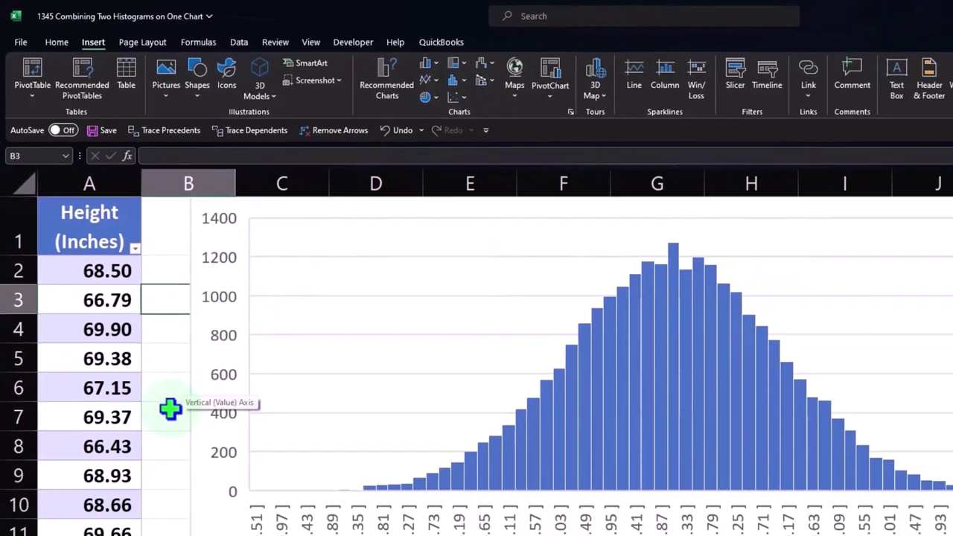
pyautogui.click(138, 331)
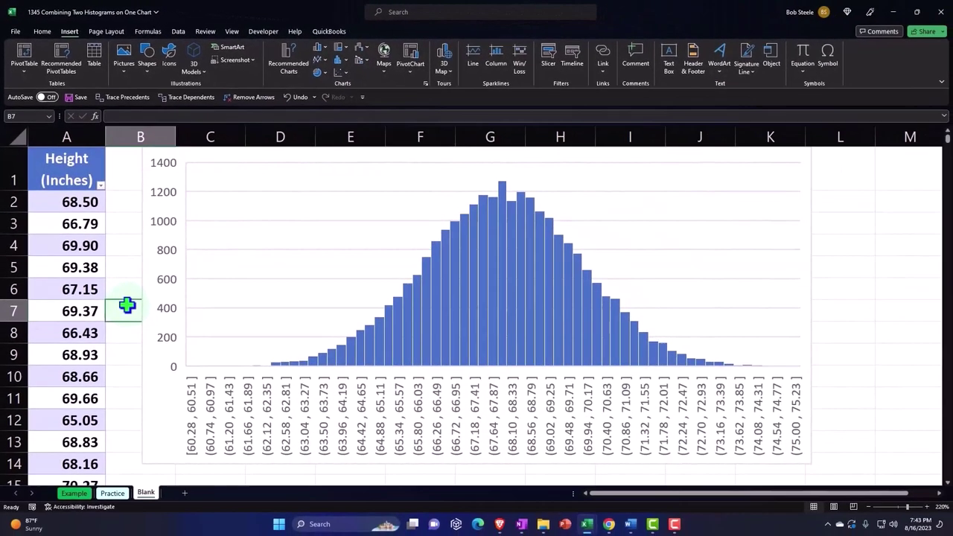
# Narrow column B and stretch the histogram rightward to reach column M
pyautogui.scroll(-1, 126, 305)
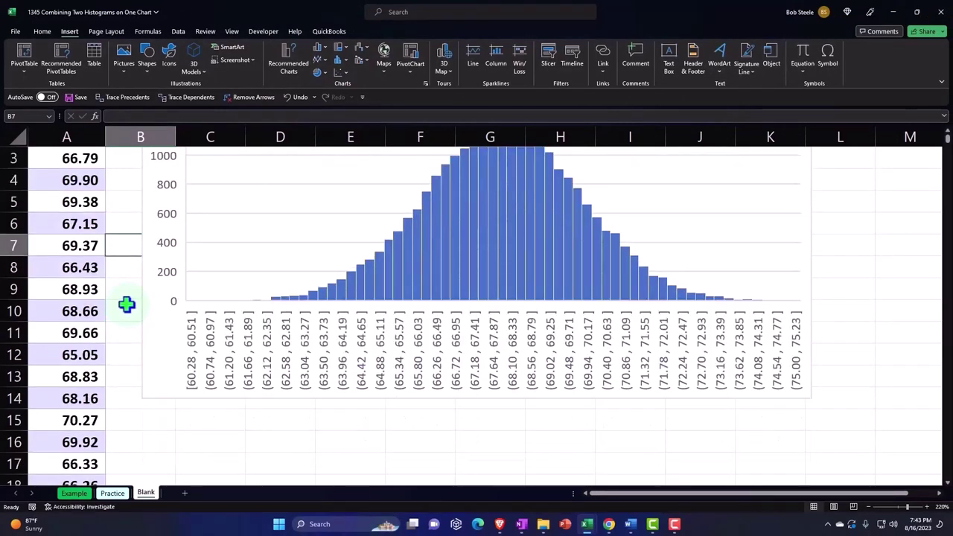
pyautogui.scroll(-1, 126, 304)
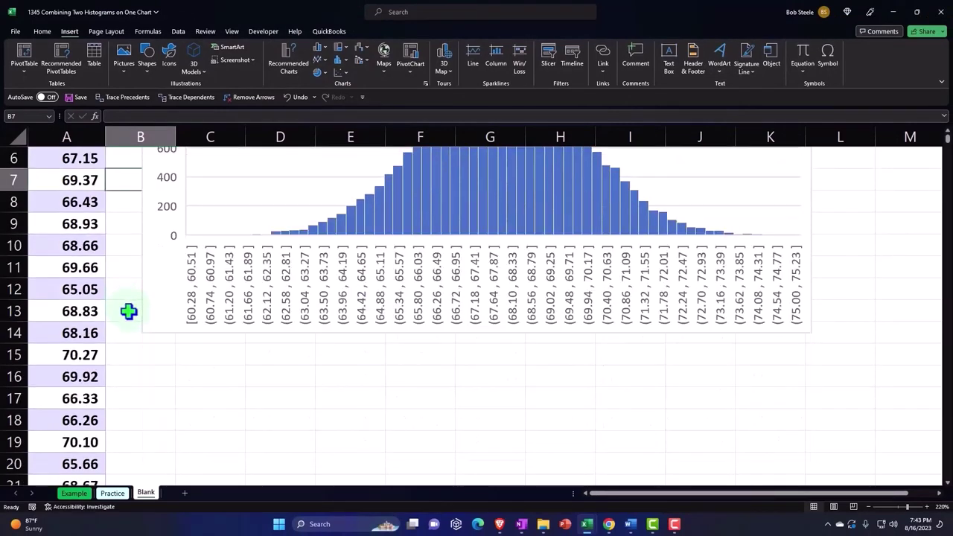
pyautogui.moveTo(173, 135); pyautogui.dragTo(117, 137)
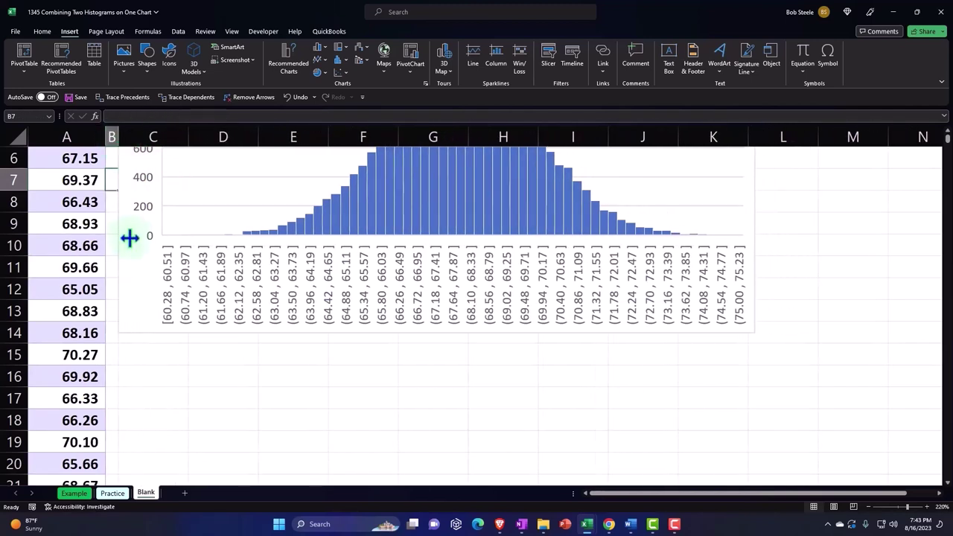
pyautogui.click(756, 327)
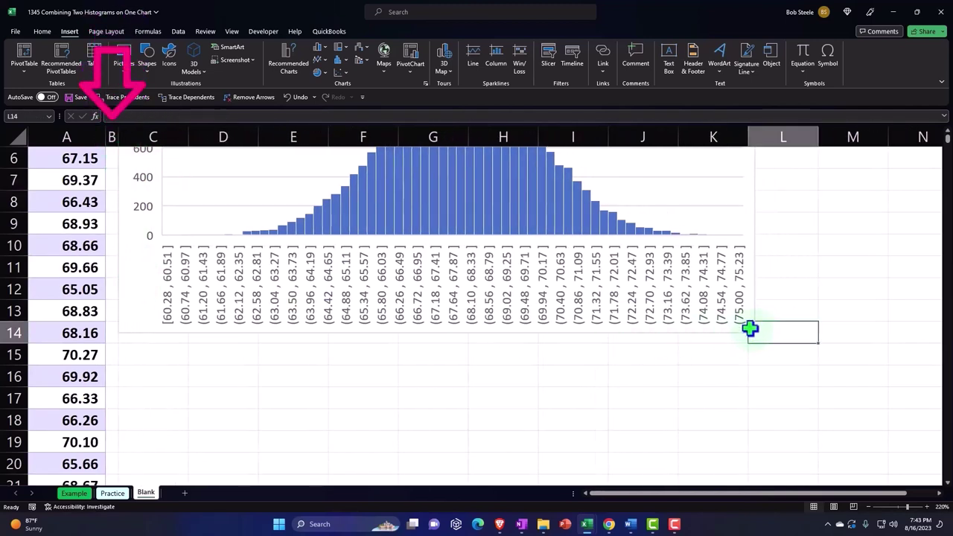
pyautogui.moveTo(753, 332); pyautogui.dragTo(884, 340)
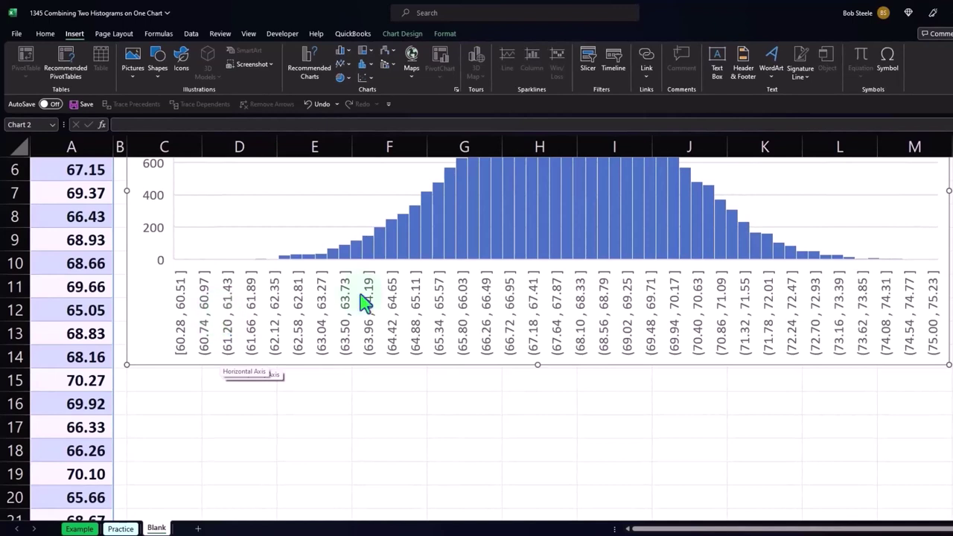
# Check the horizontal axis format, then enter 60.28 in C17 and 60.51 in D17
pyautogui.doubleClick(463, 311)
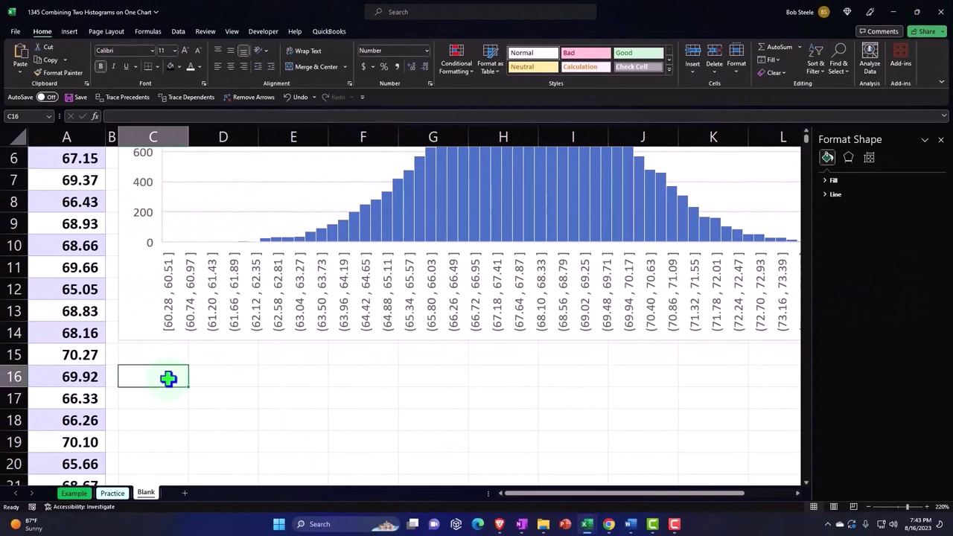
pyautogui.press('Return')
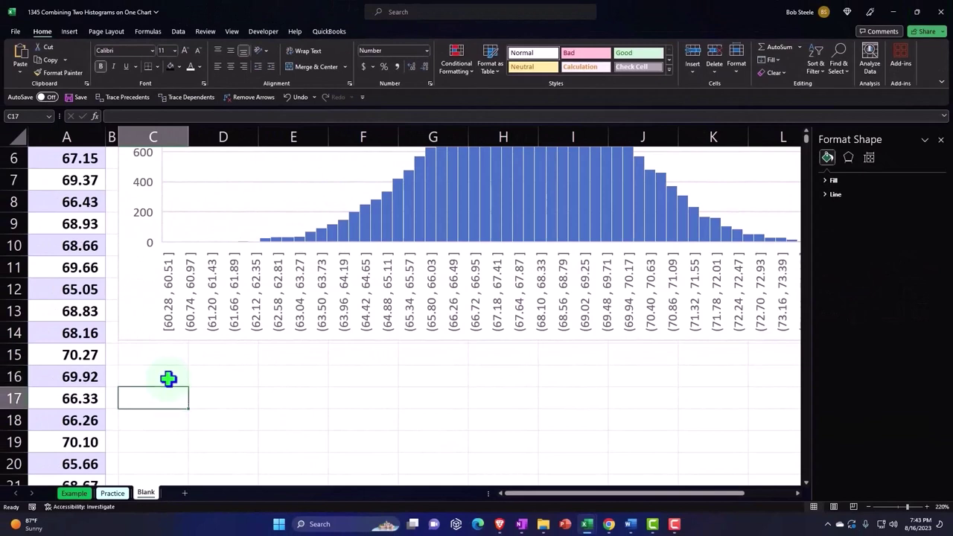
pyautogui.write('60.28')
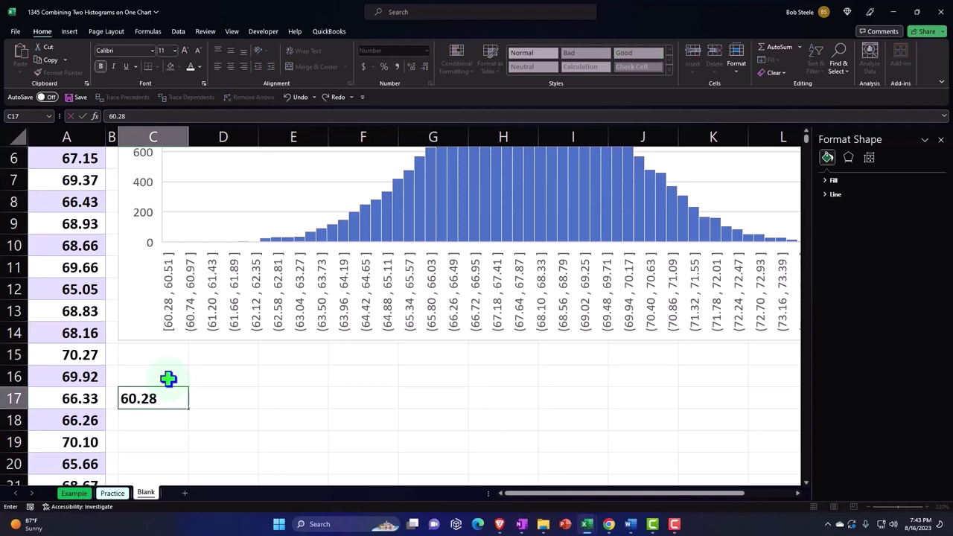
pyautogui.press('Tab')
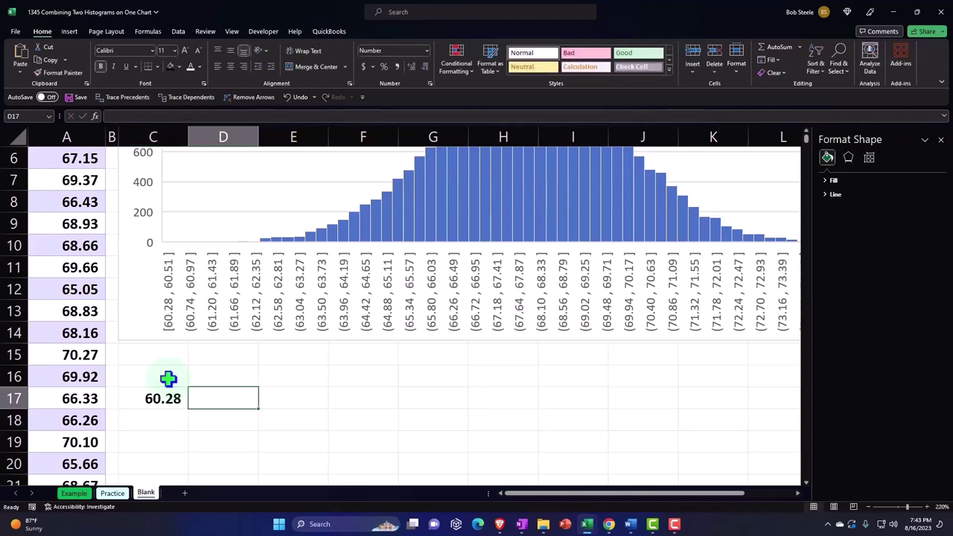
pyautogui.write('60.51')
pyautogui.press('Return')
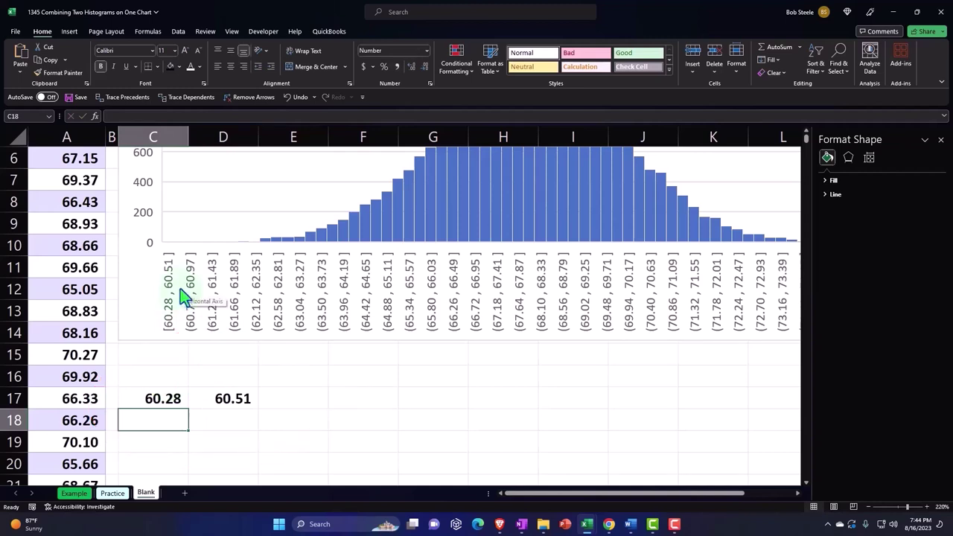
# After checking the axis bin width, enter =C17+0.23 in C18 and =D17+0.23 in D18
pyautogui.click(649, 290)
pyautogui.click(650, 290)
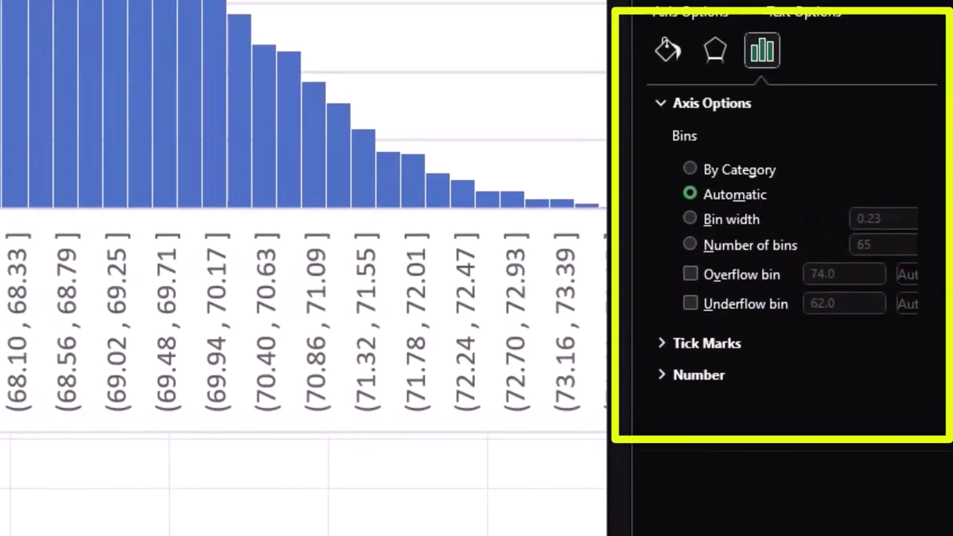
pyautogui.click(154, 424)
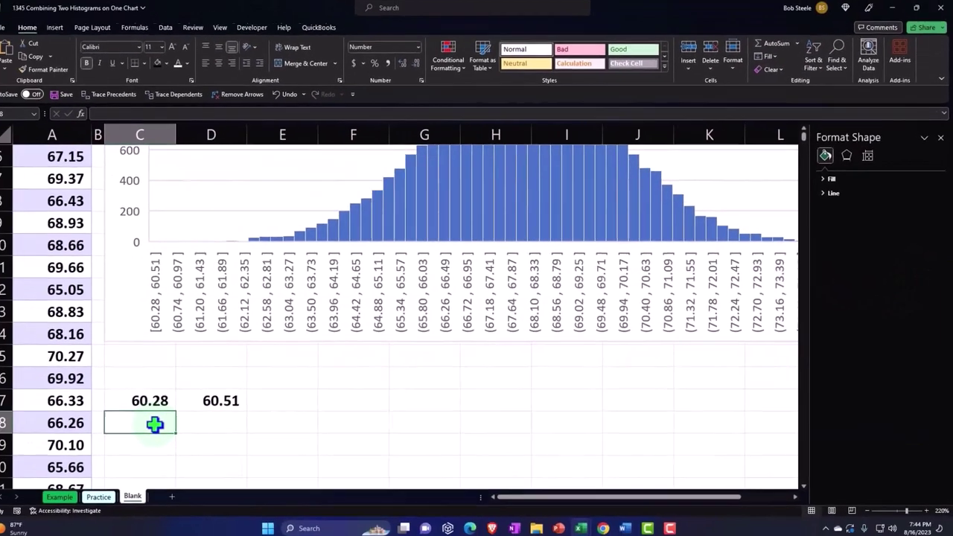
pyautogui.write('=')
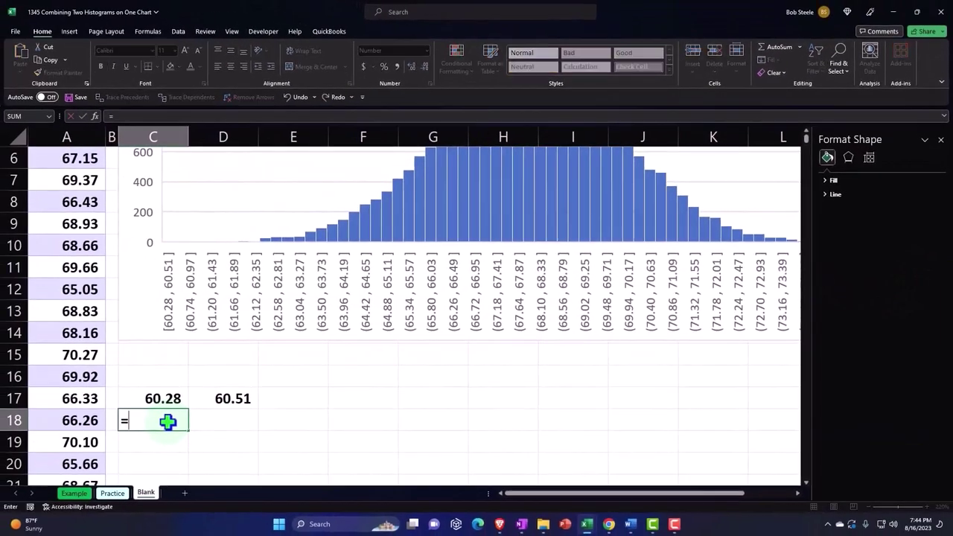
pyautogui.press('Up')
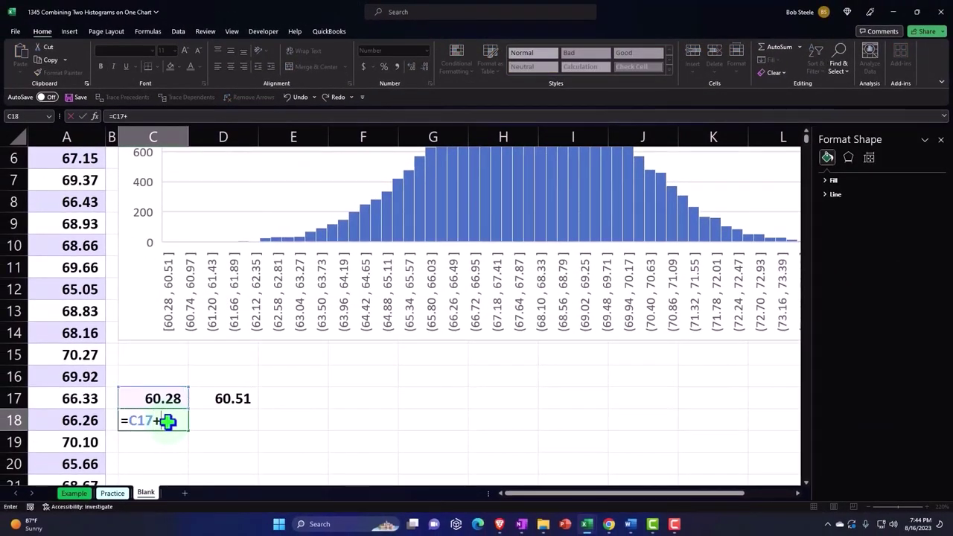
pyautogui.press('Return')
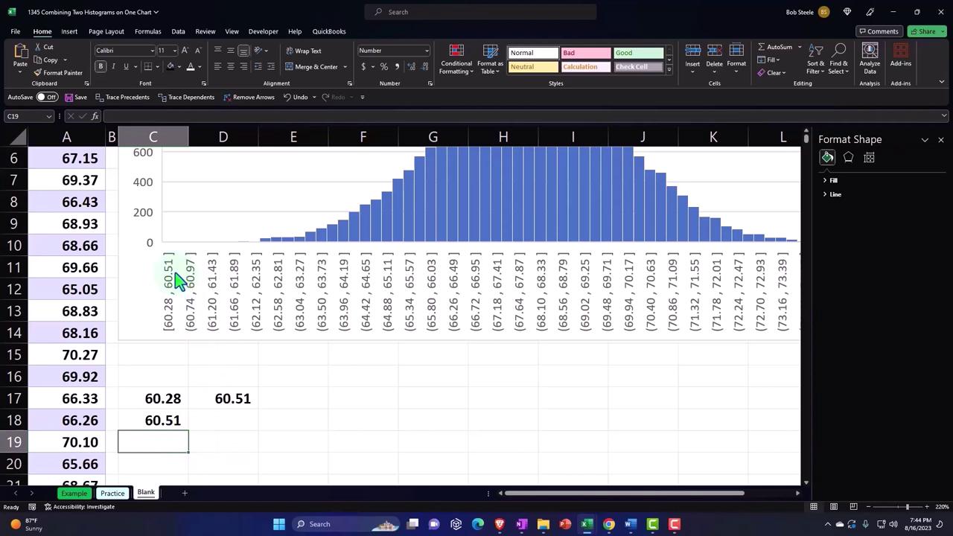
pyautogui.click(244, 417)
pyautogui.write('=')
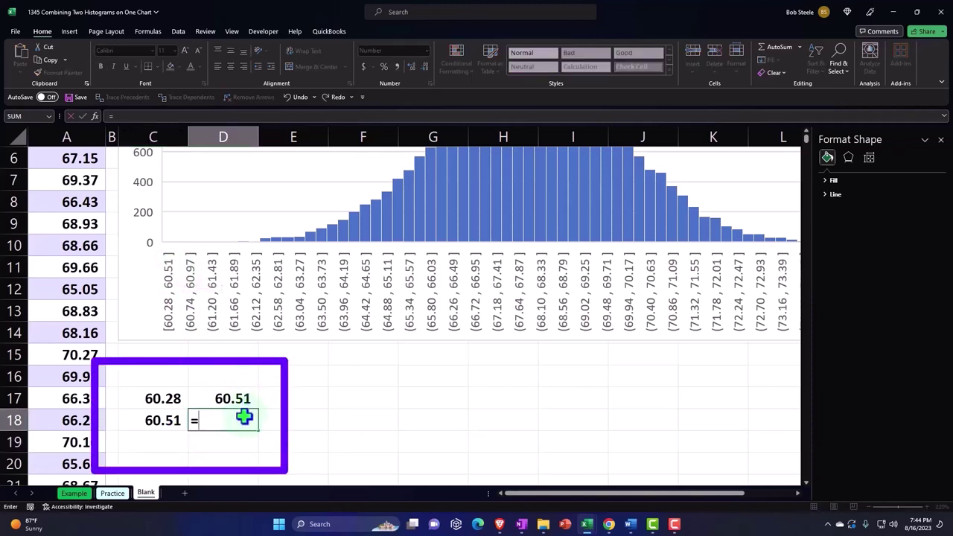
pyautogui.press('Up')
pyautogui.write('+')
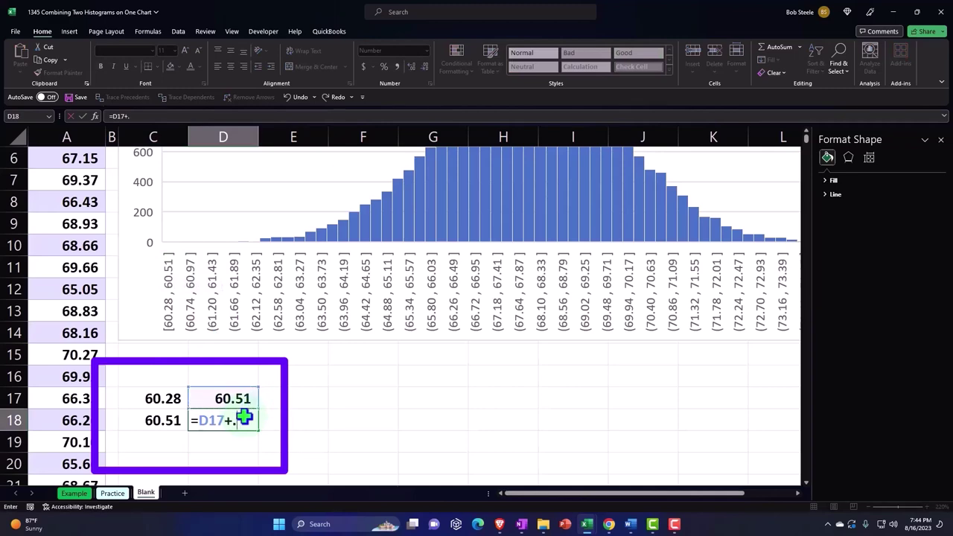
pyautogui.press('Return')
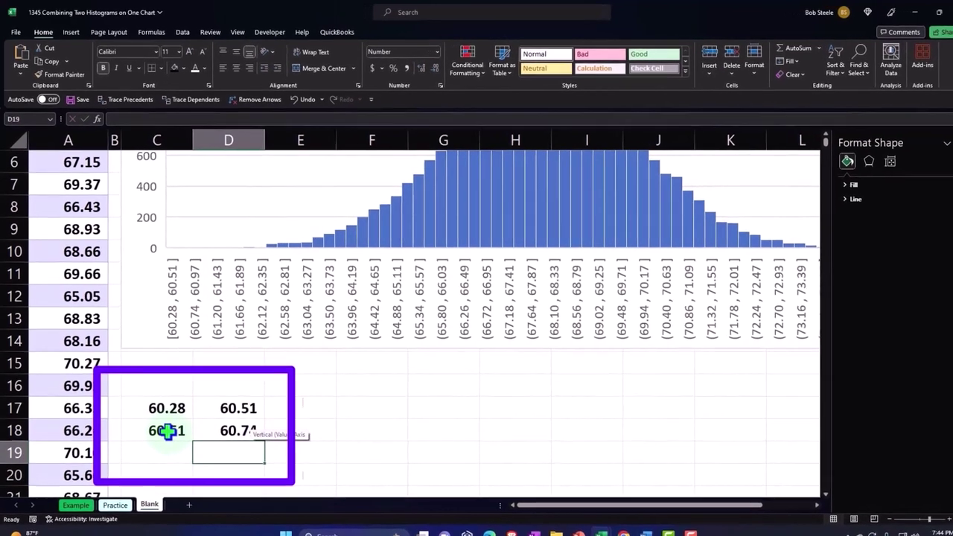
# Fill the row 18 bin formulas down to row 19, giving 60.74–60.97
pyautogui.click(165, 420)
pyautogui.moveTo(192, 447)
pyautogui.mouseDown()
pyautogui.moveTo(237, 453)
pyautogui.moveTo(287, 493)
pyautogui.mouseUp()
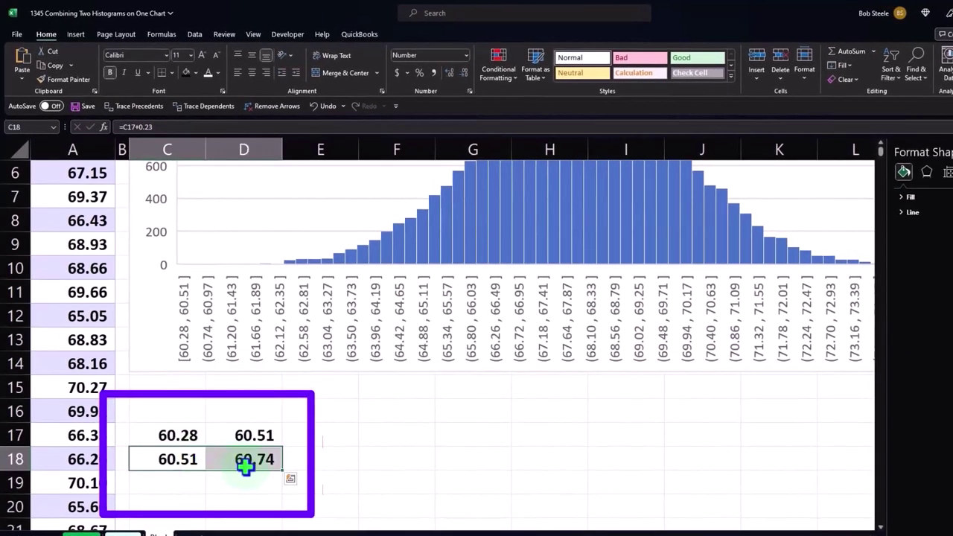
pyautogui.click(175, 482)
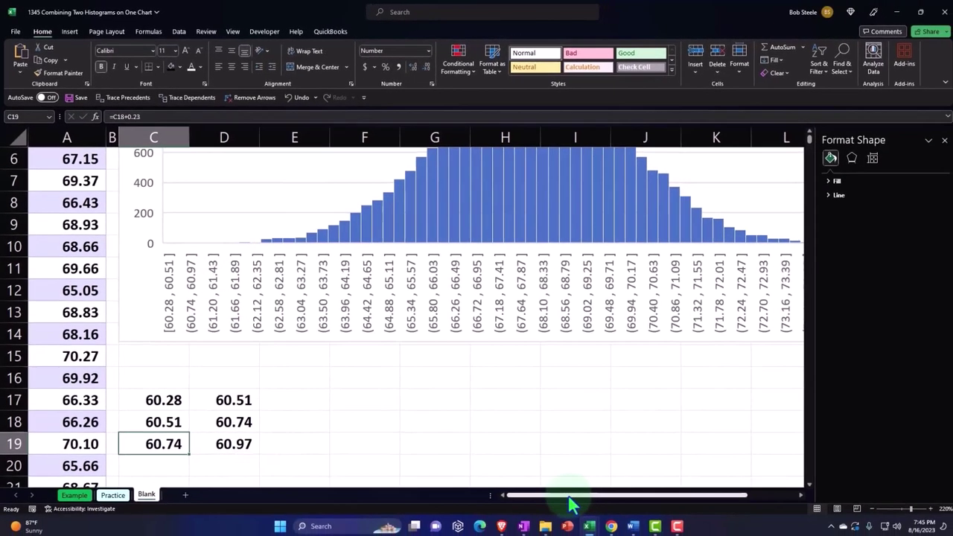
pyautogui.moveTo(567, 497); pyautogui.dragTo(607, 497)
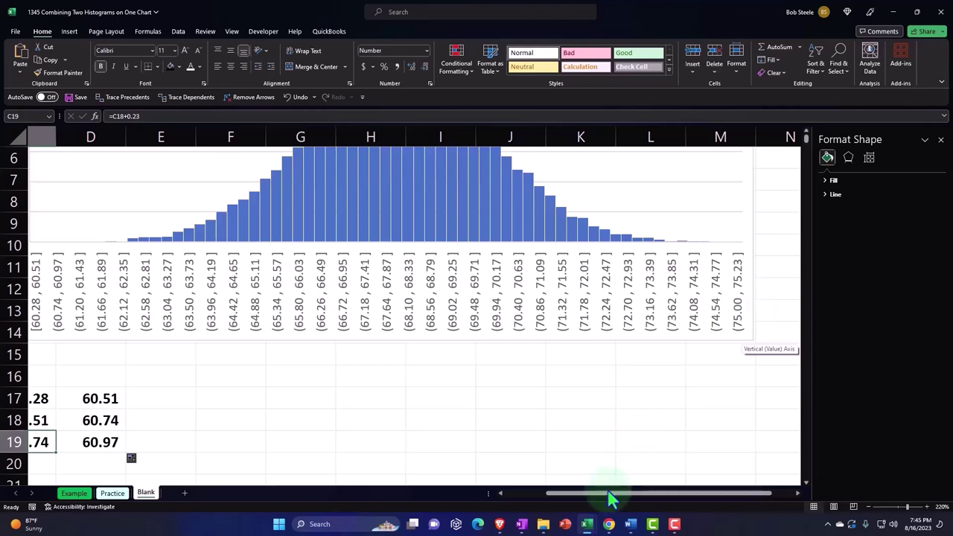
pyautogui.moveTo(610, 493); pyautogui.dragTo(587, 496)
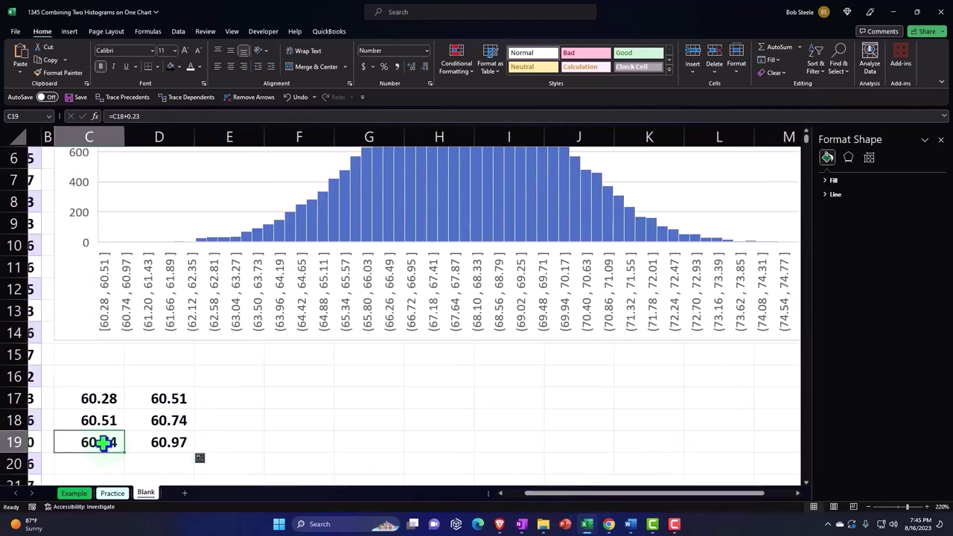
# Fill the bin limits in columns C and D down in stages to row 80
pyautogui.moveTo(112, 441); pyautogui.dragTo(160, 435)
pyautogui.scroll(-2, 160, 435)
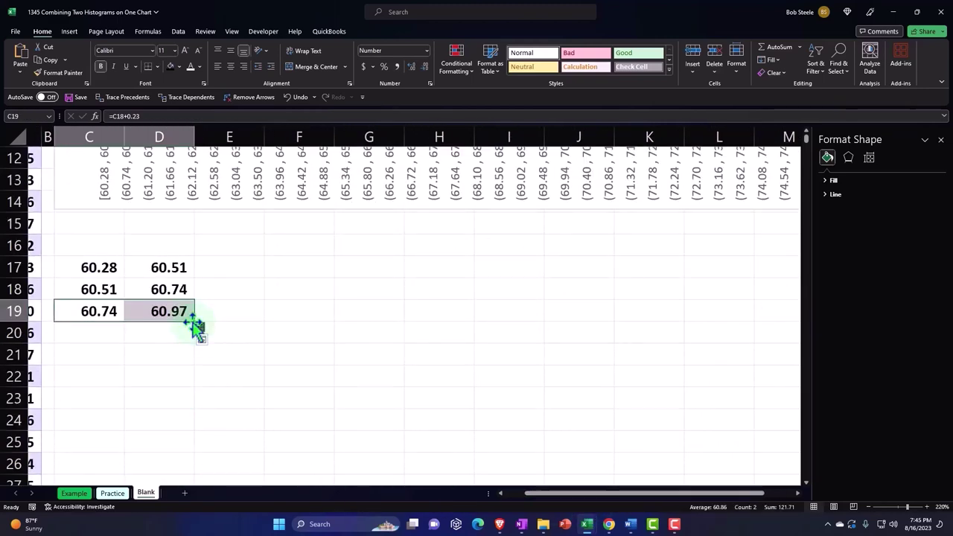
pyautogui.moveTo(196, 324); pyautogui.dragTo(190, 398)
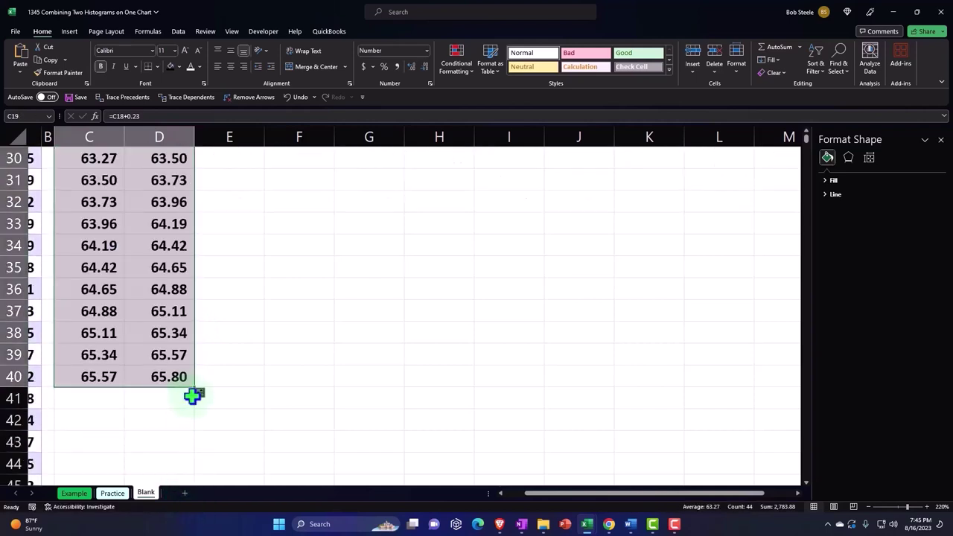
pyautogui.moveTo(193, 385); pyautogui.dragTo(183, 445)
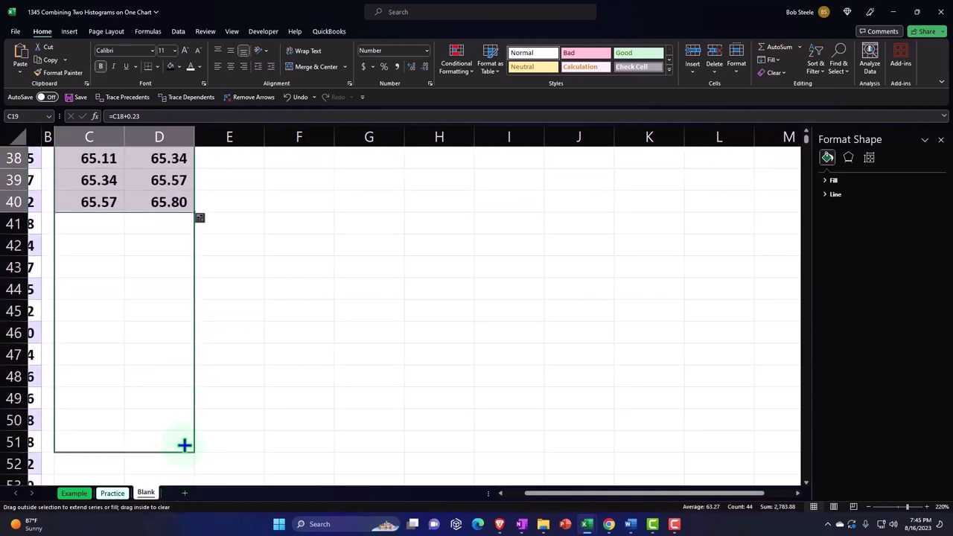
pyautogui.scroll(-1, 183, 445)
pyautogui.scroll(-1, 186, 416)
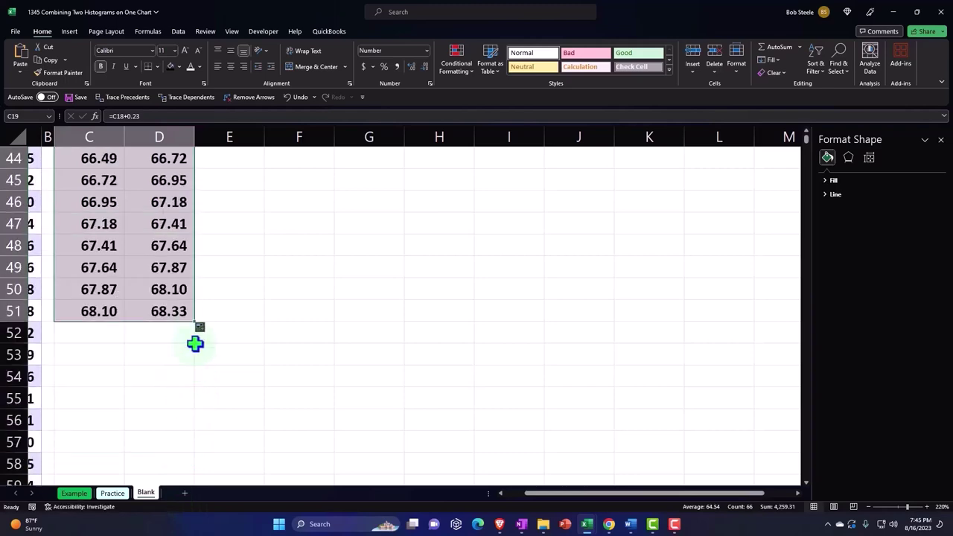
pyautogui.moveTo(195, 322); pyautogui.dragTo(191, 458)
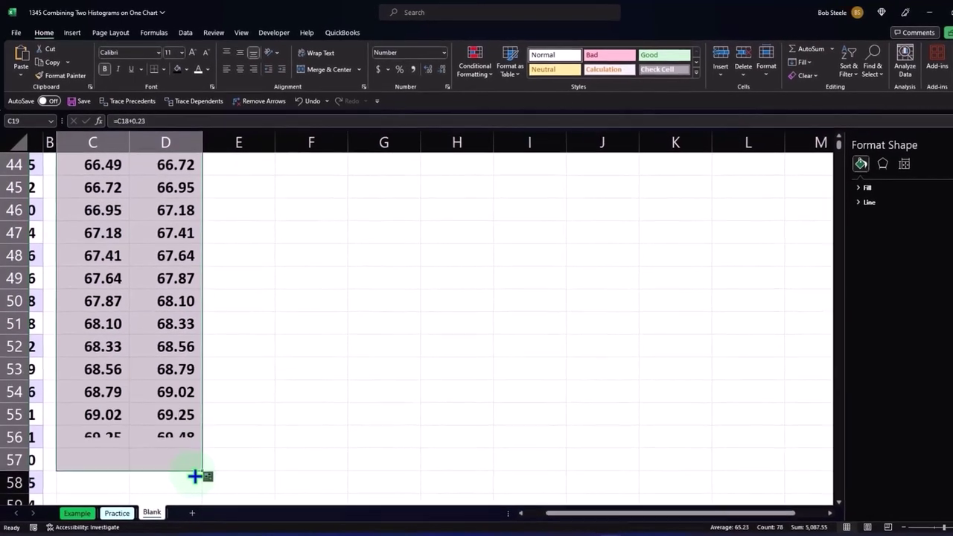
pyautogui.scroll(-2, 198, 349)
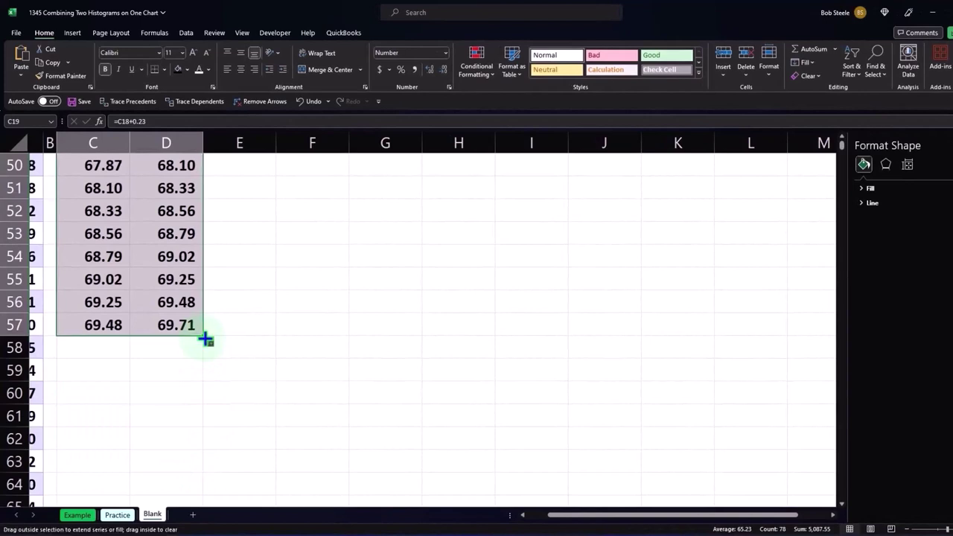
pyautogui.moveTo(205, 340); pyautogui.dragTo(193, 480)
pyautogui.scroll(-2, 258, 397)
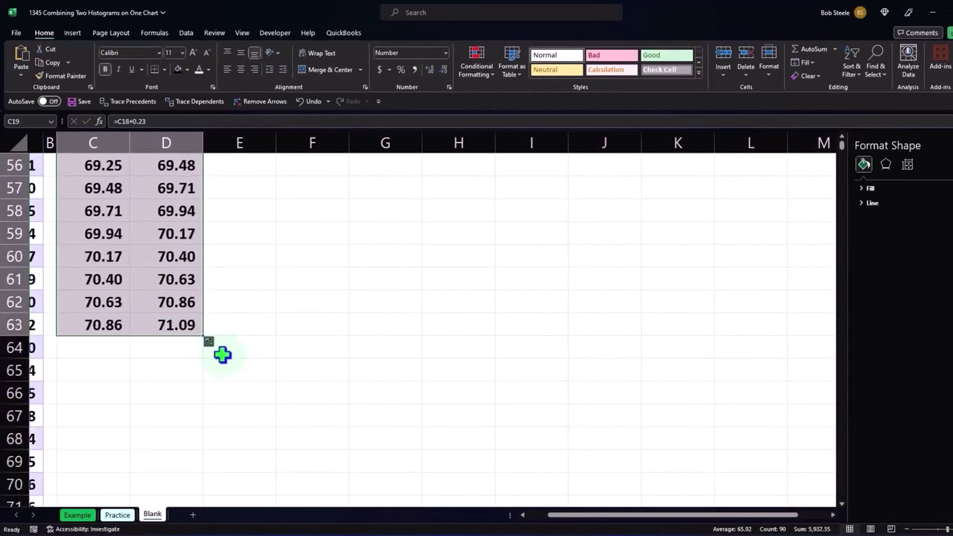
pyautogui.moveTo(202, 337)
pyautogui.mouseDown()
pyautogui.moveTo(201, 485)
pyautogui.moveTo(212, 465)
pyautogui.mouseUp()
pyautogui.scroll(-2, 201, 363)
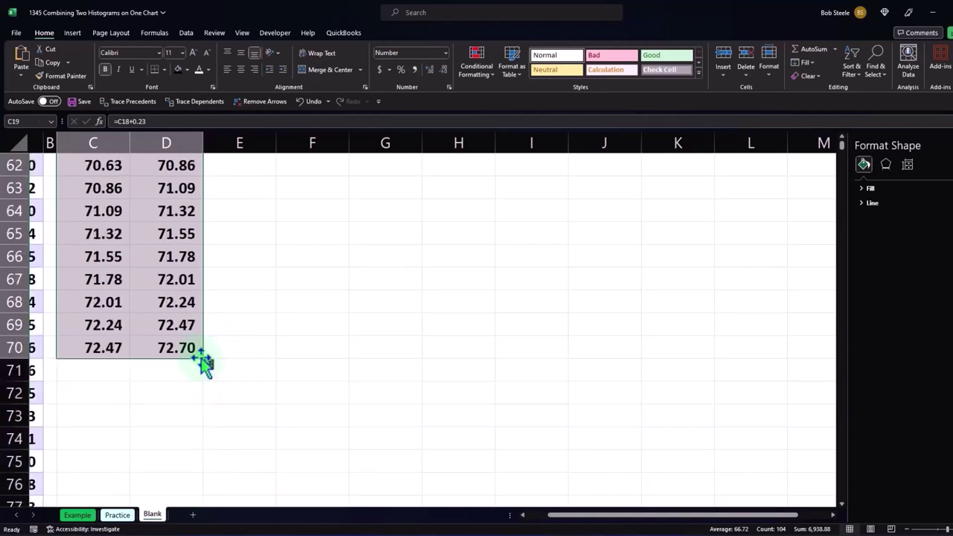
pyautogui.moveTo(202, 363); pyautogui.dragTo(185, 432)
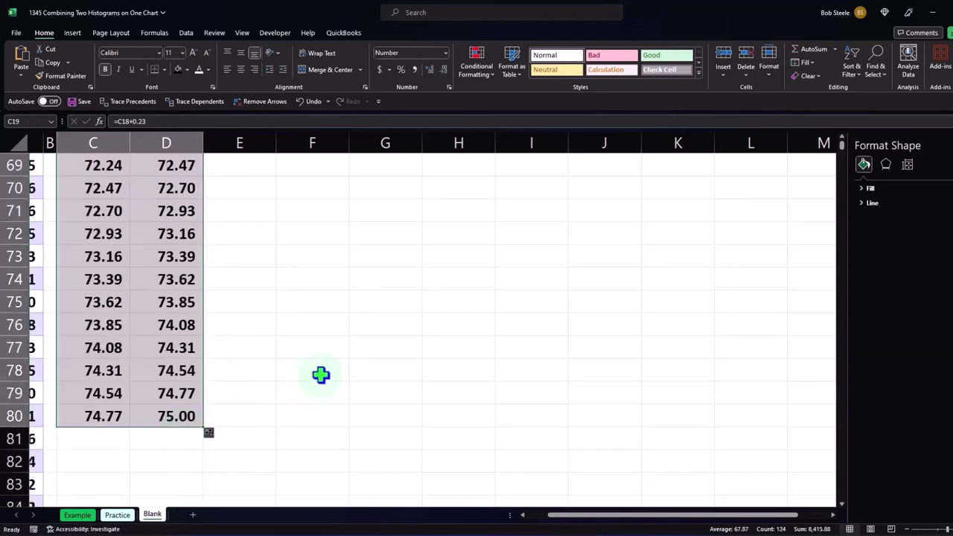
# Add the final bin row 81 ending at 75.00–75.23 and check the upper limit in D81
pyautogui.scroll(4, 550, 400)
pyautogui.scroll(7, 551, 401)
pyautogui.scroll(7, 551, 400)
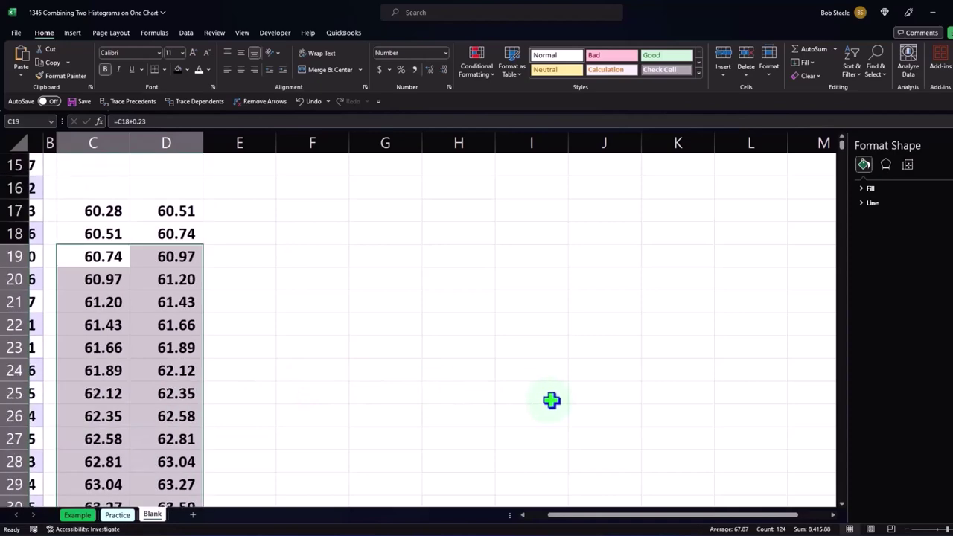
pyautogui.scroll(3, 551, 400)
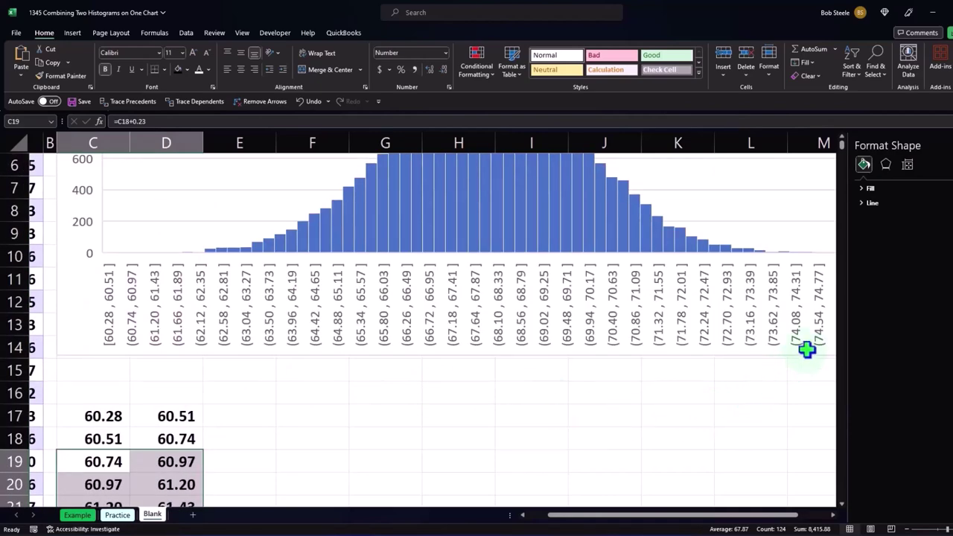
pyautogui.moveTo(743, 515)
pyautogui.mouseDown()
pyautogui.moveTo(755, 519)
pyautogui.moveTo(744, 519)
pyautogui.mouseUp()
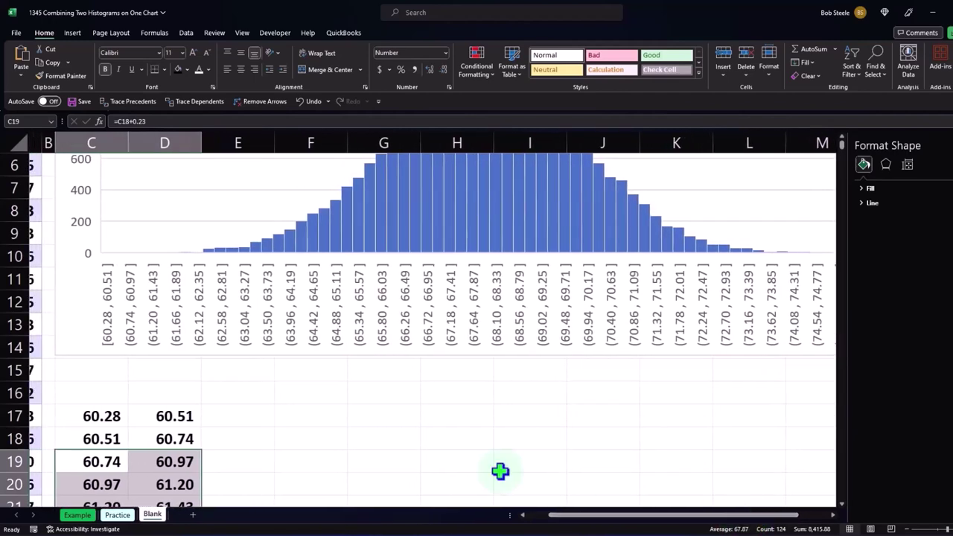
pyautogui.scroll(-5, 372, 458)
pyautogui.scroll(-5, 248, 460)
pyautogui.scroll(-3, 248, 459)
pyautogui.scroll(-3, 247, 459)
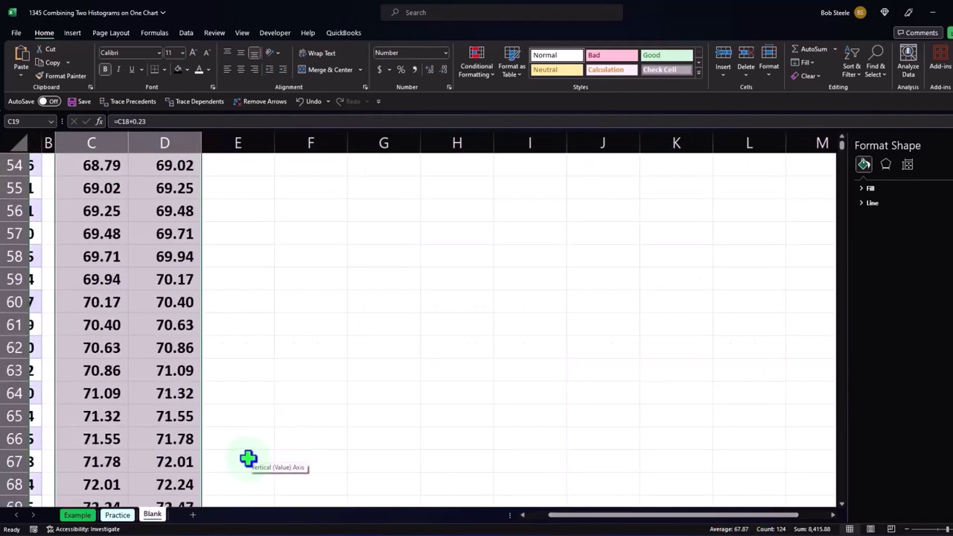
pyautogui.scroll(-6, 248, 459)
pyautogui.moveTo(201, 359); pyautogui.dragTo(203, 376)
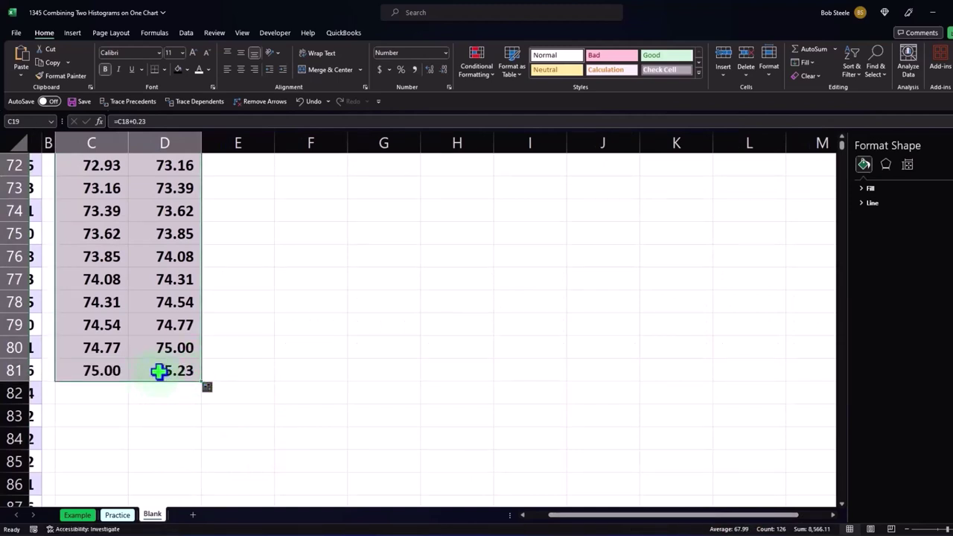
pyautogui.click(159, 372)
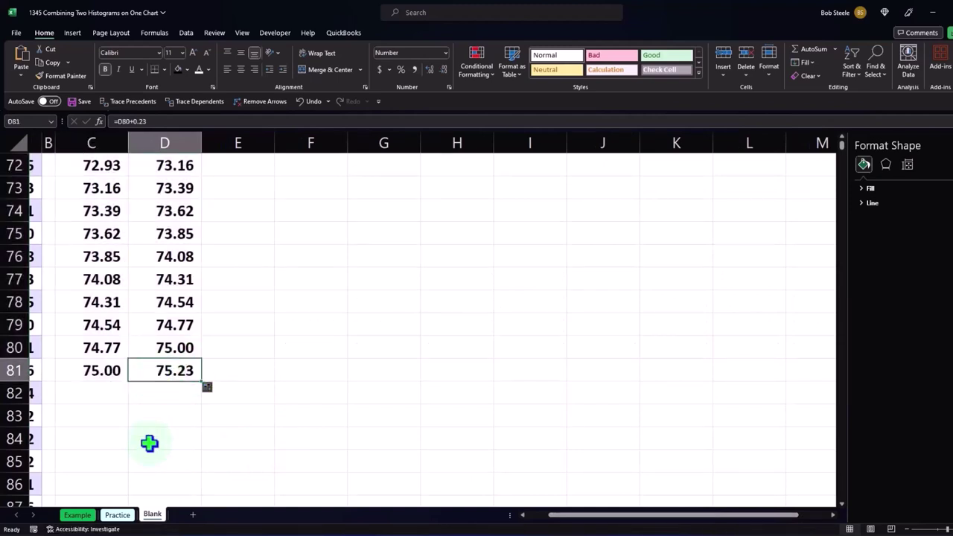
pyautogui.scroll(5, 270, 409)
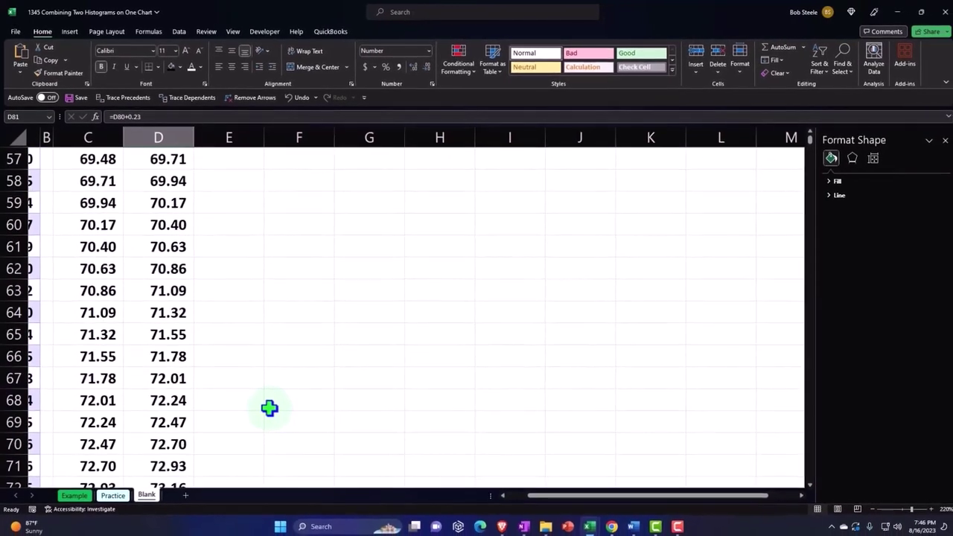
pyautogui.scroll(6, 269, 408)
pyautogui.scroll(7, 269, 408)
pyautogui.scroll(5, 269, 408)
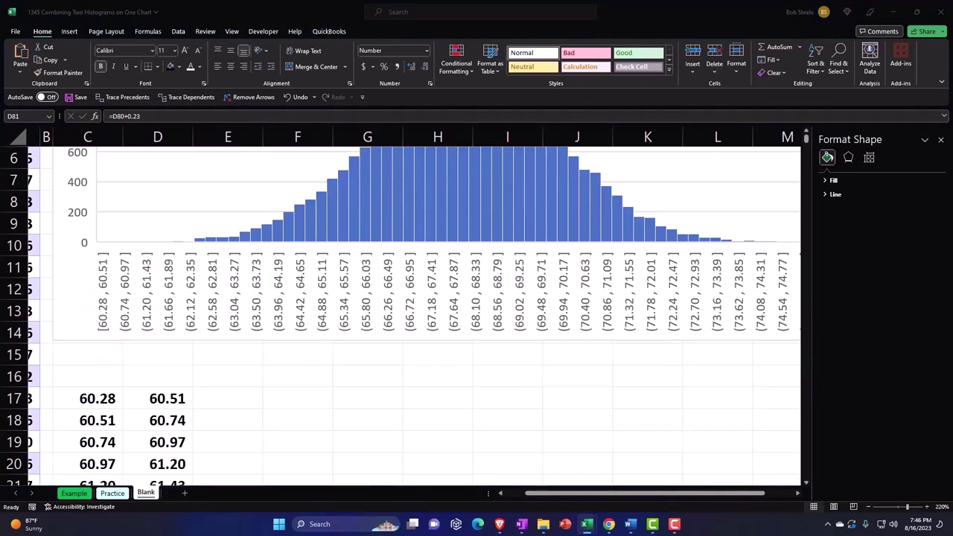
# Replace the typed 60.28 label in E17 with the formula =C17&"-"&D17
pyautogui.click(223, 397)
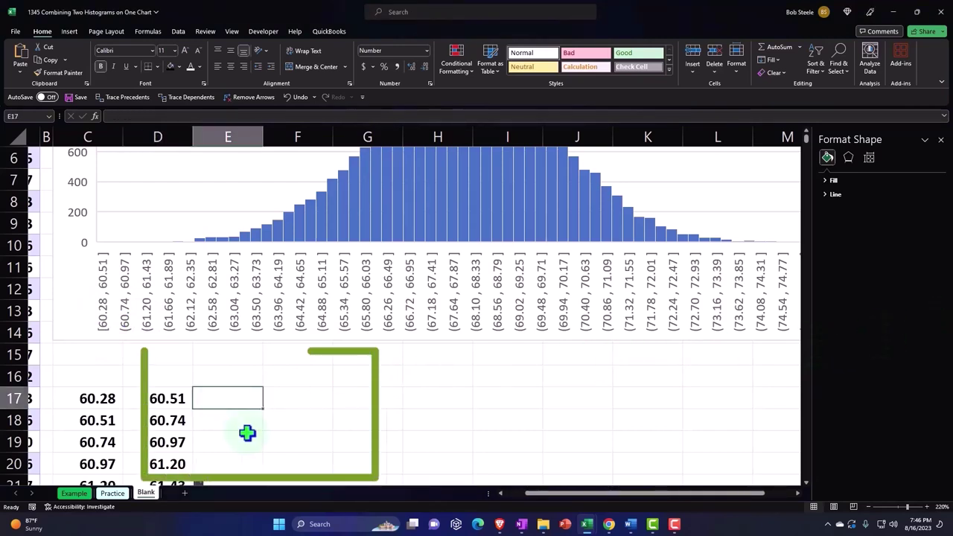
pyautogui.write("'")
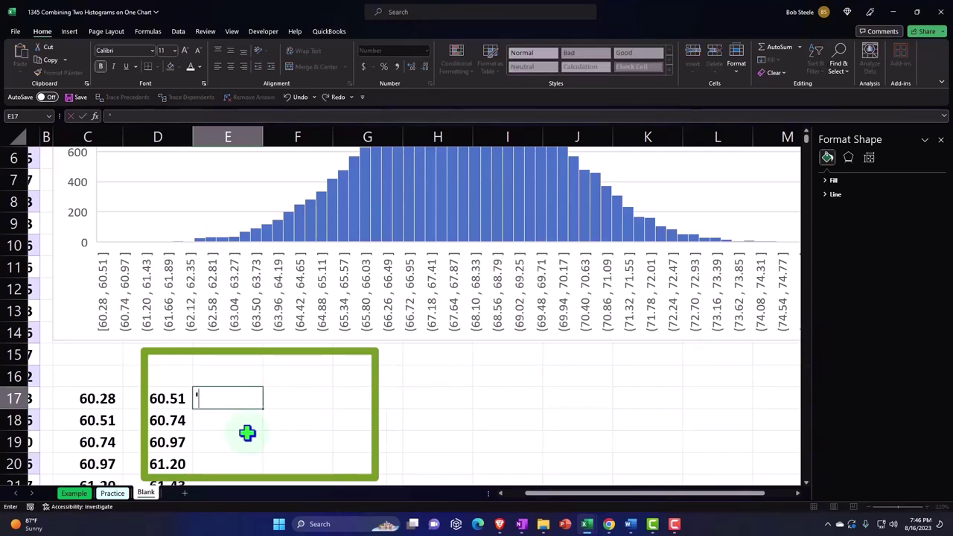
pyautogui.write('60.28')
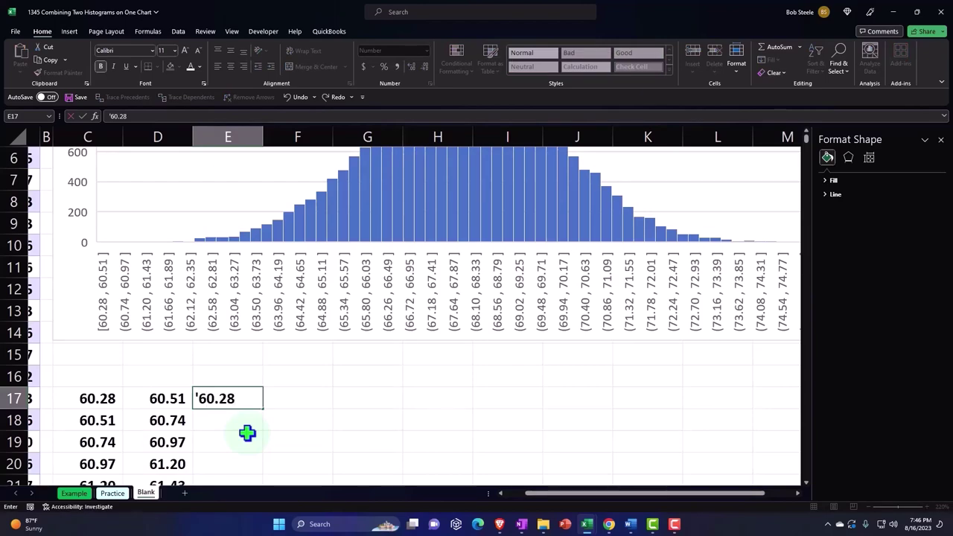
pyautogui.write(' - 60.51')
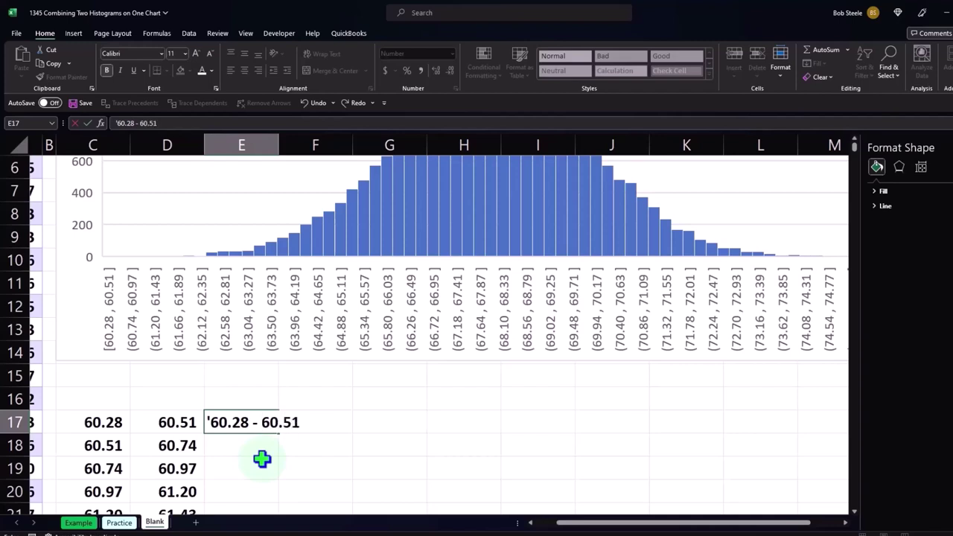
pyautogui.press('Return')
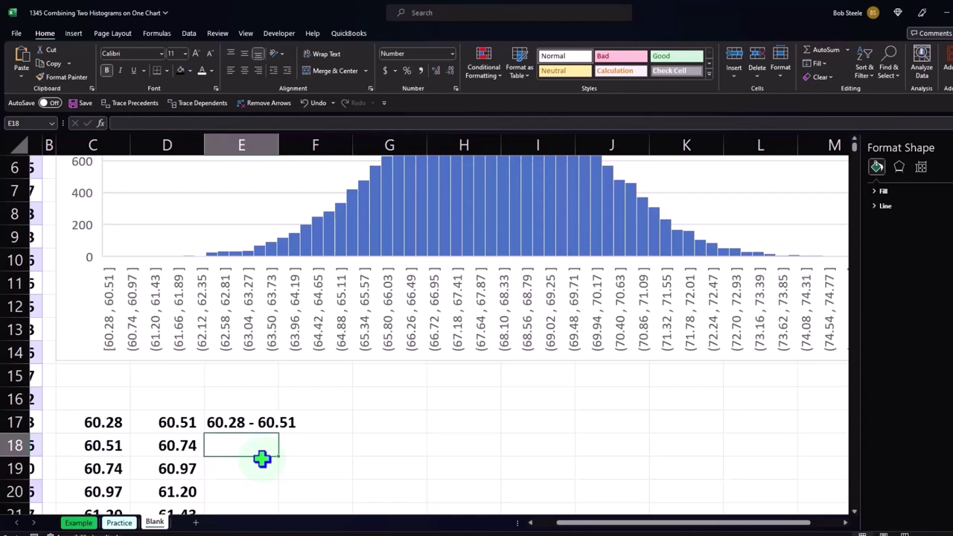
pyautogui.press('Up')
pyautogui.write('=')
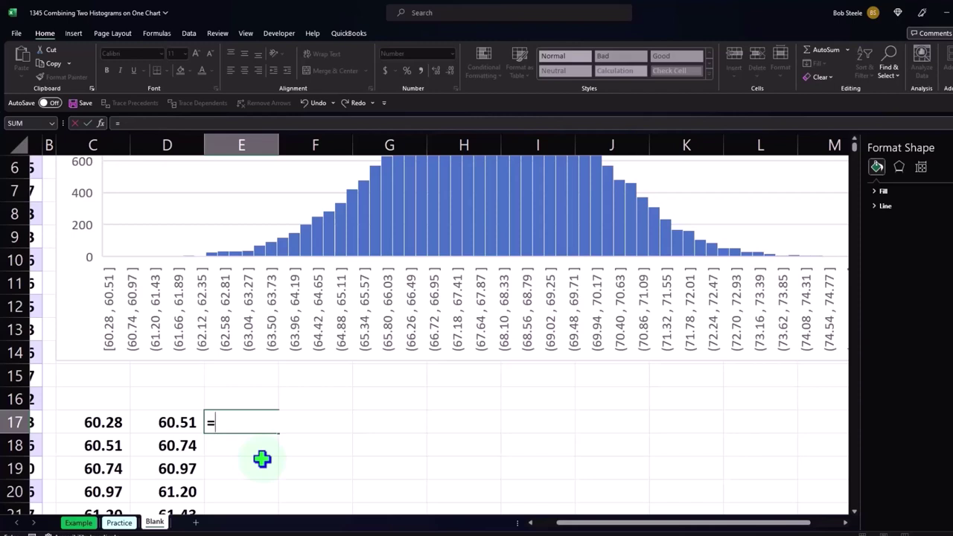
pyautogui.click(105, 421)
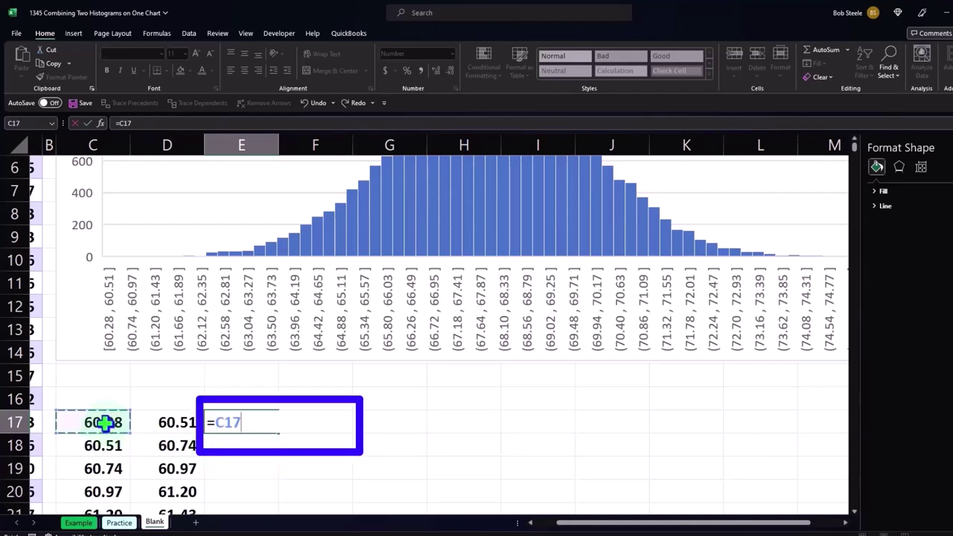
pyautogui.write('&')
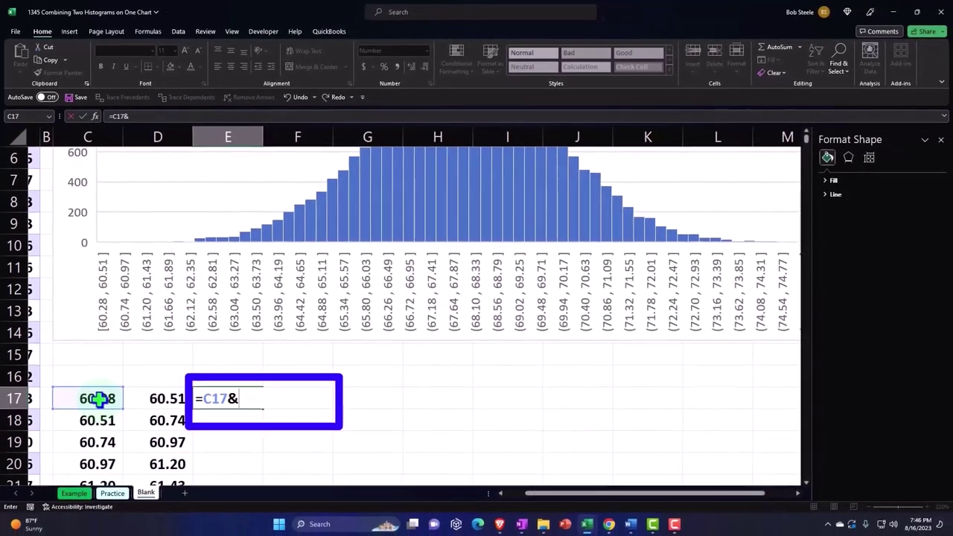
pyautogui.write('"-')
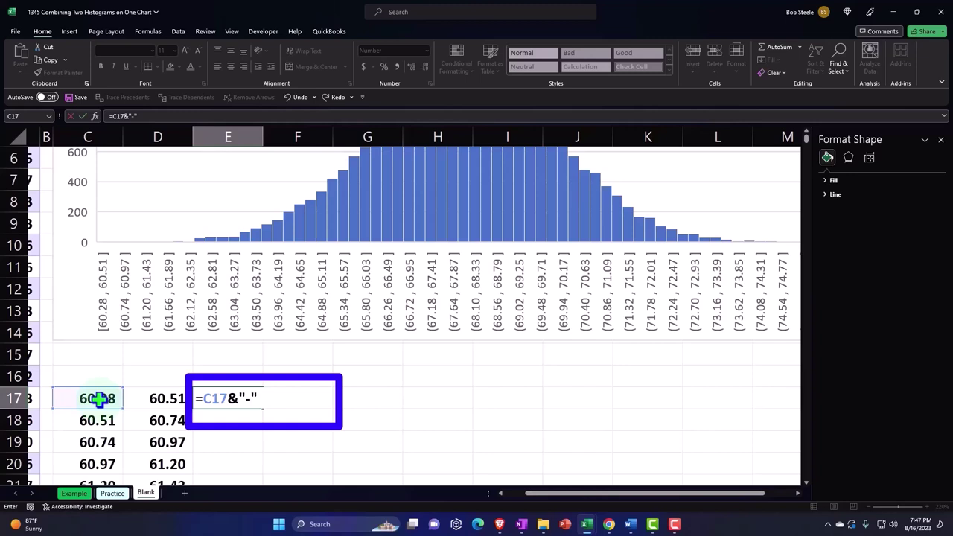
pyautogui.write('&')
pyautogui.click(162, 399)
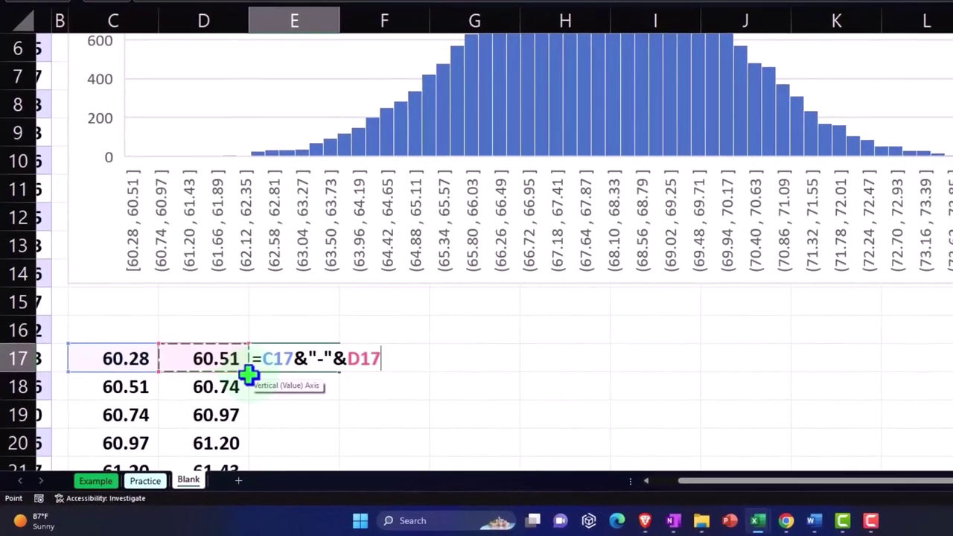
pyautogui.press('Return')
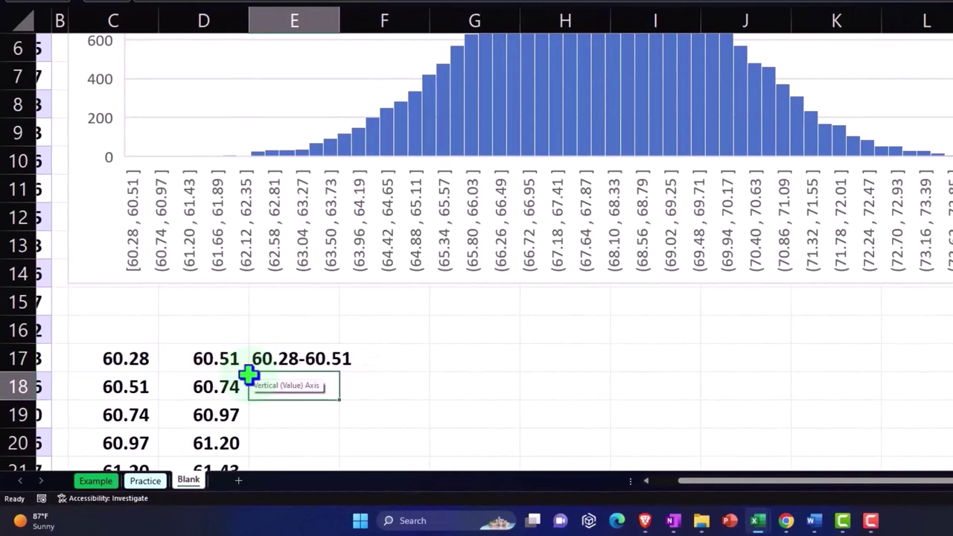
# Widen column E and fill the E17 bin label formula down through E81
pyautogui.moveTo(338, 26); pyautogui.dragTo(353, 27)
pyautogui.scroll(-2, 362, 294)
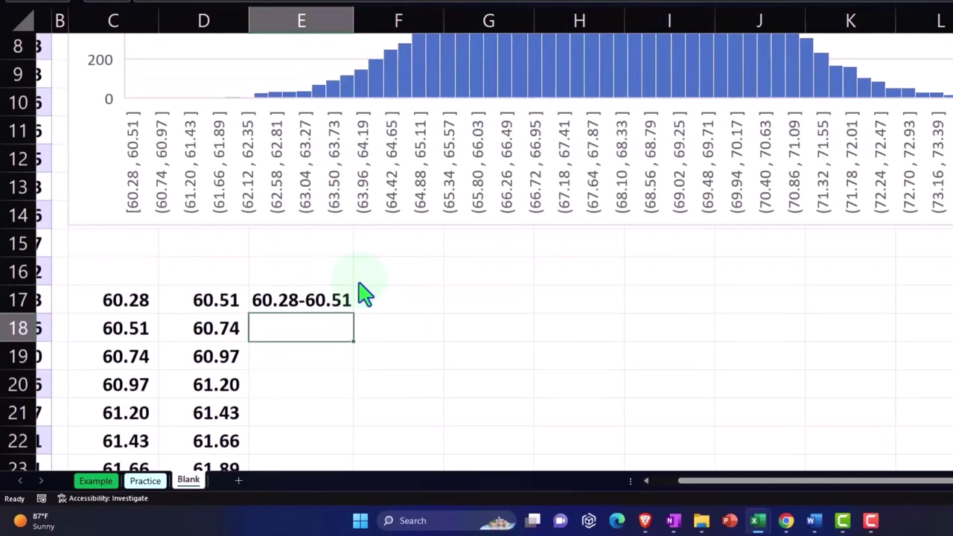
pyautogui.scroll(-1, 363, 294)
pyautogui.click(334, 276)
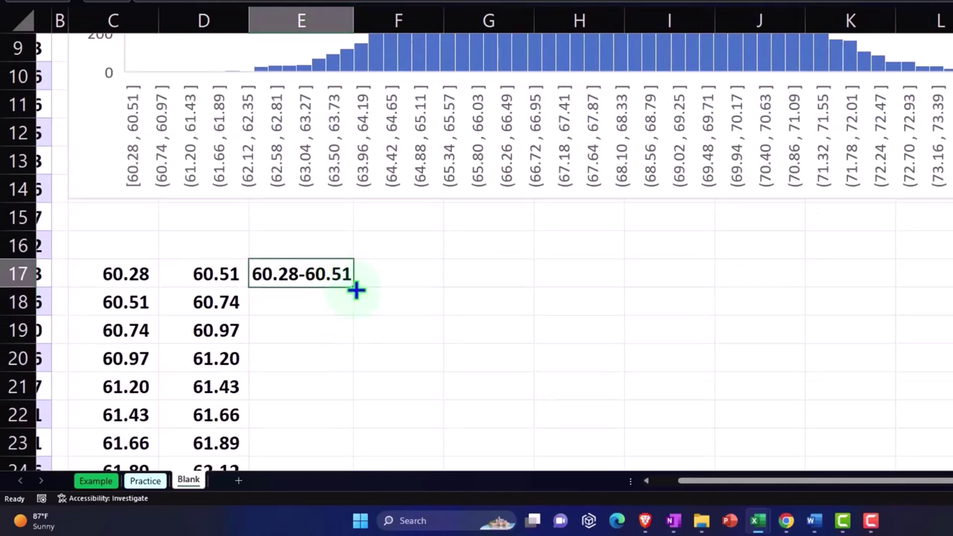
pyautogui.moveTo(355, 291); pyautogui.dragTo(351, 494)
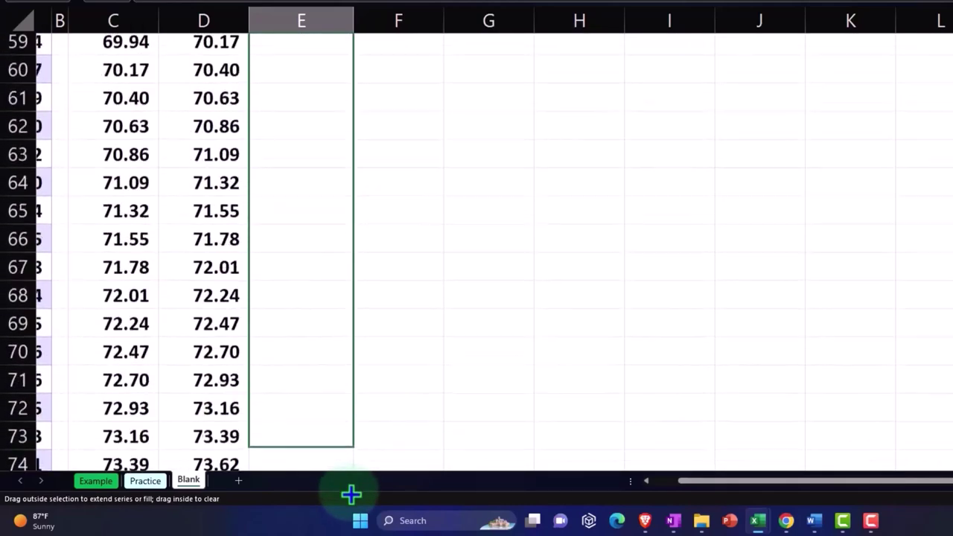
pyautogui.moveTo(351, 493); pyautogui.dragTo(335, 428)
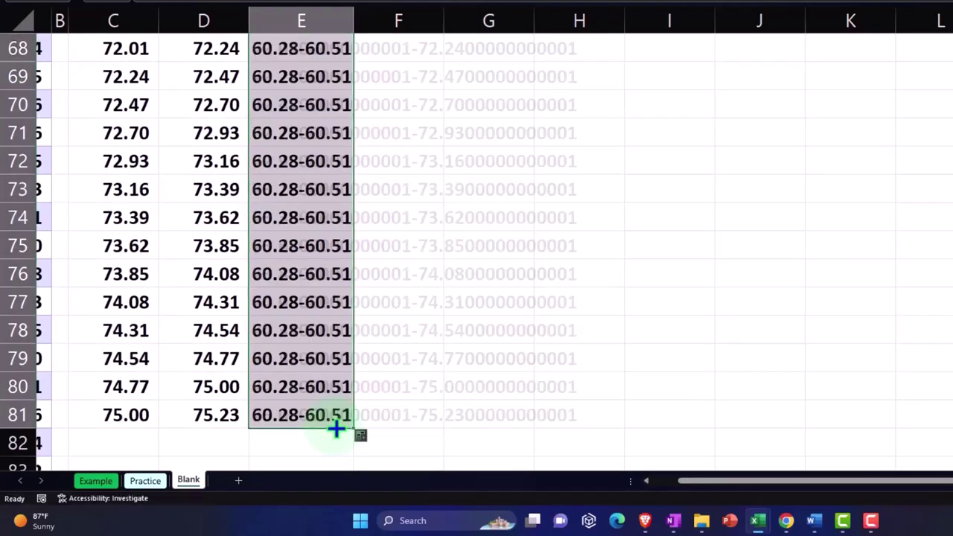
pyautogui.click(338, 359)
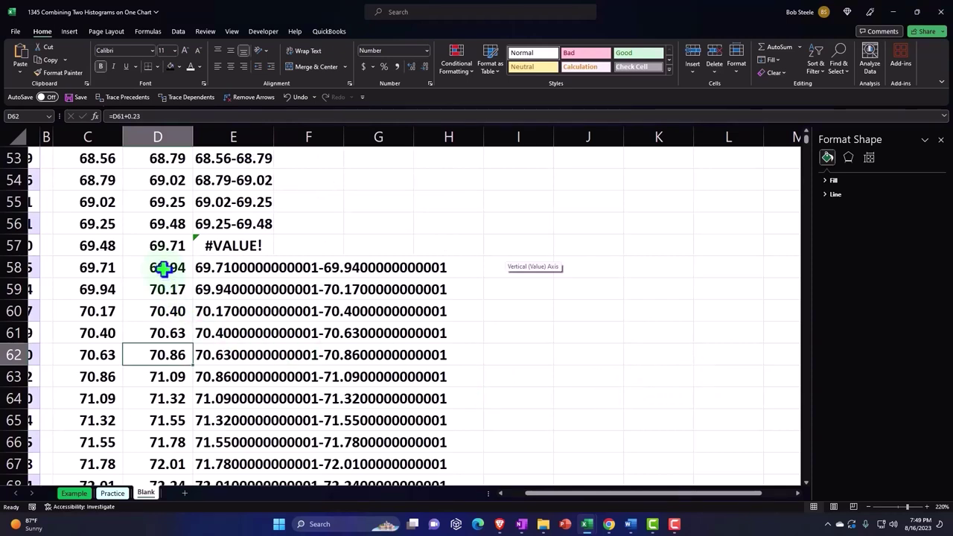
# Inspect D58's formula and its hidden decimal places, then restore two-decimal display
pyautogui.doubleClick(163, 269)
pyautogui.press('Return')
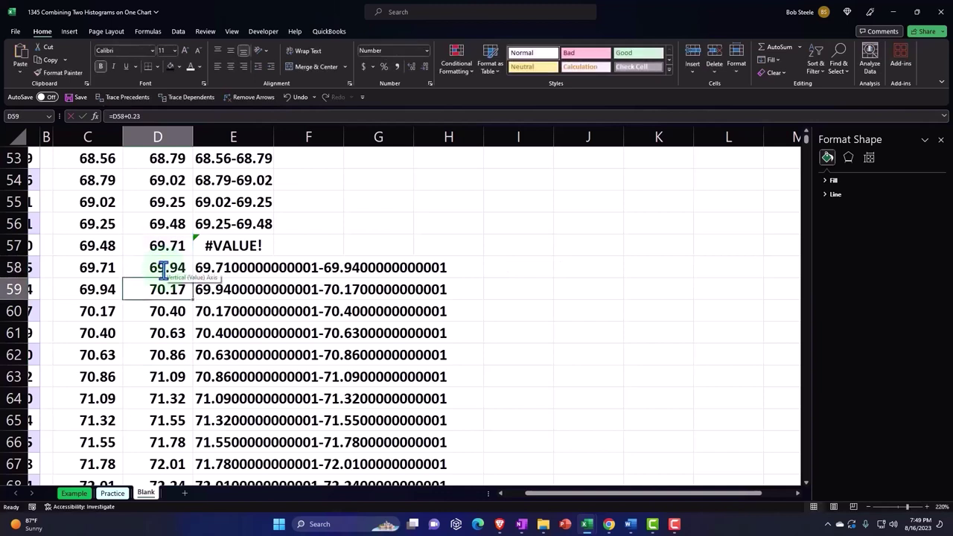
pyautogui.click(163, 268)
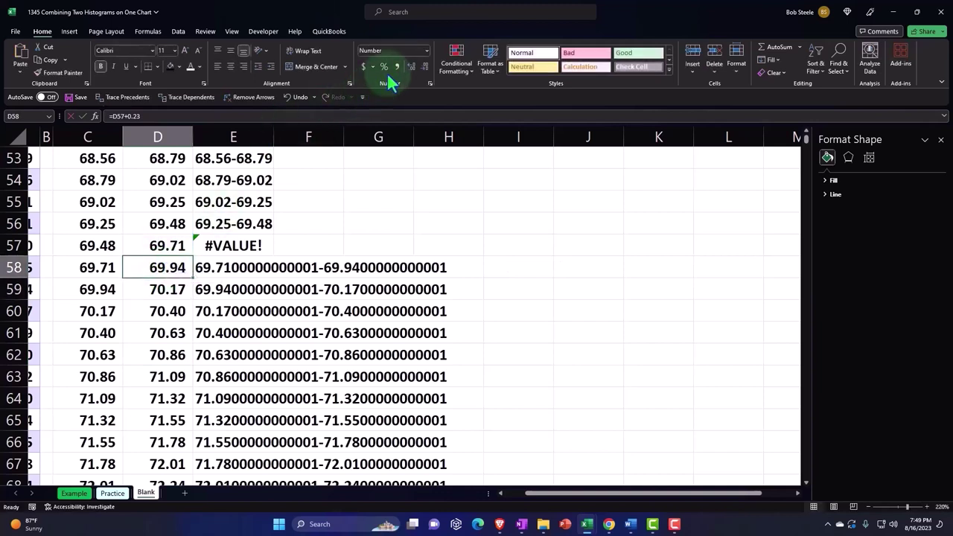
pyautogui.click(416, 66)
pyautogui.click(415, 66)
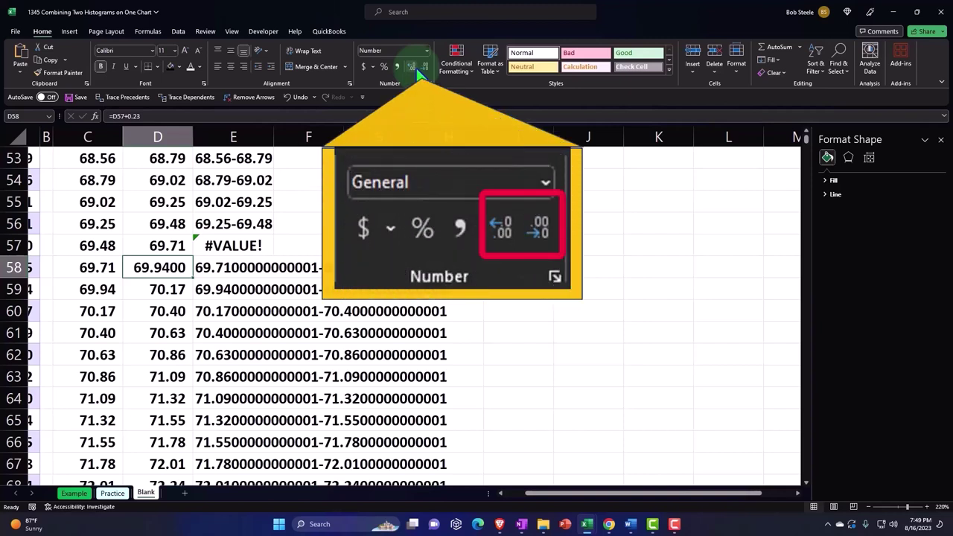
pyautogui.click(423, 67)
pyautogui.click(423, 67)
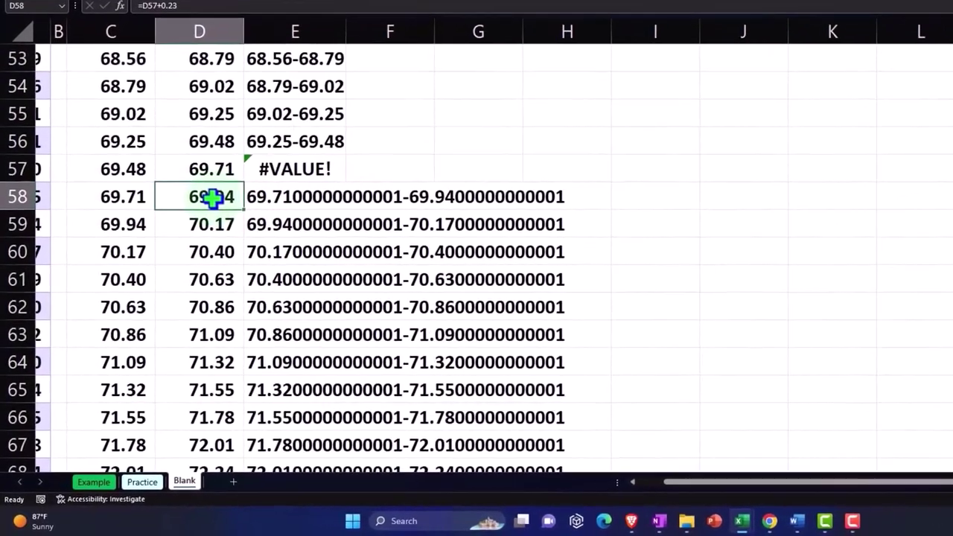
# Wrap the D58 and C58 formulas in ROUND(...,10)
pyautogui.doubleClick(172, 260)
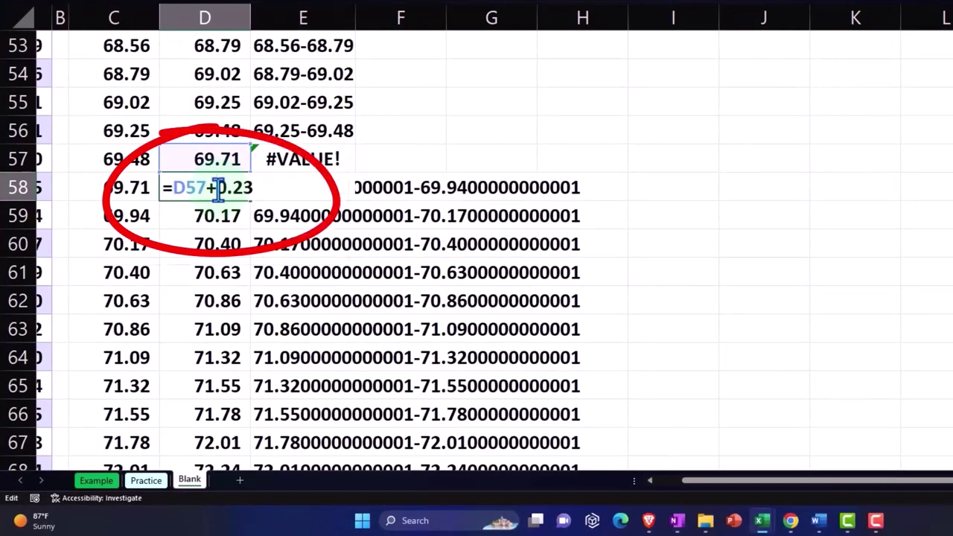
pyautogui.write('R')
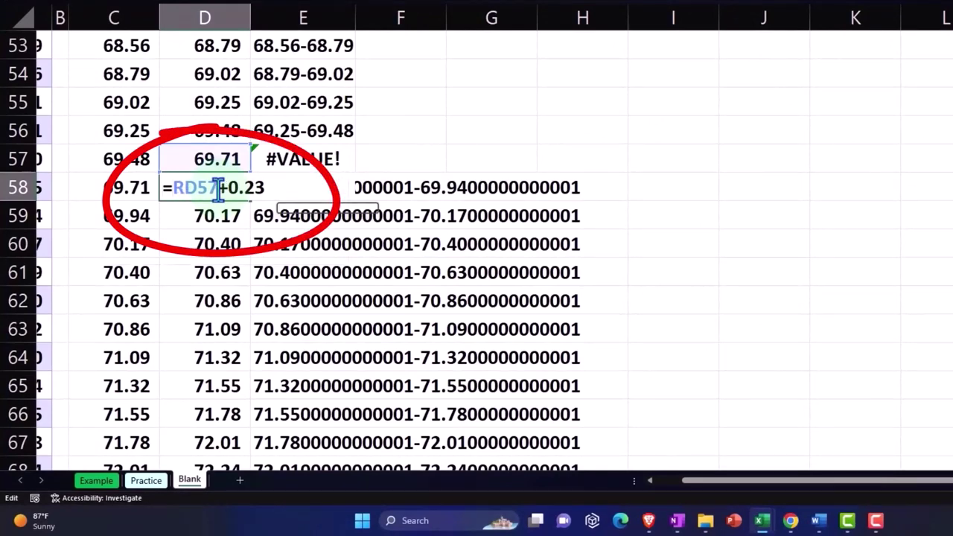
pyautogui.write('ound')
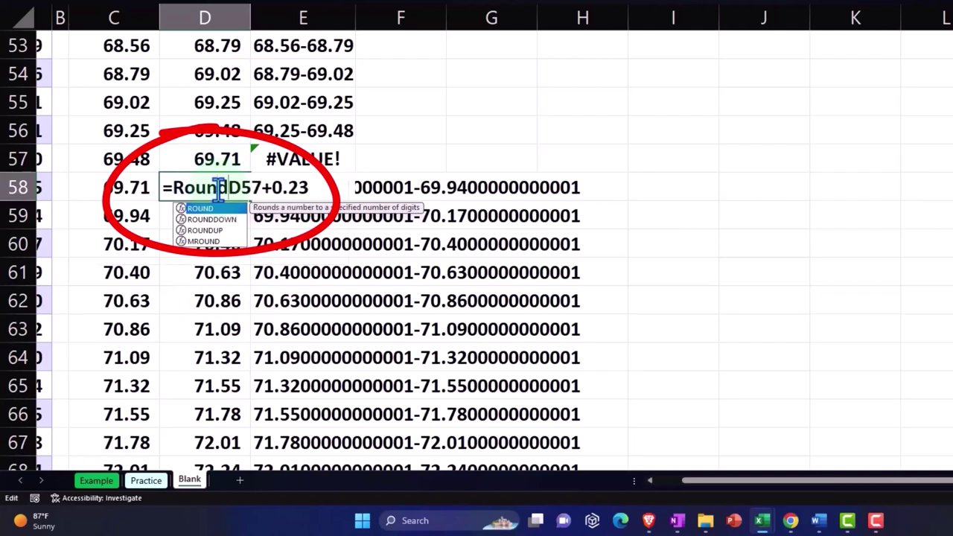
pyautogui.write('(')
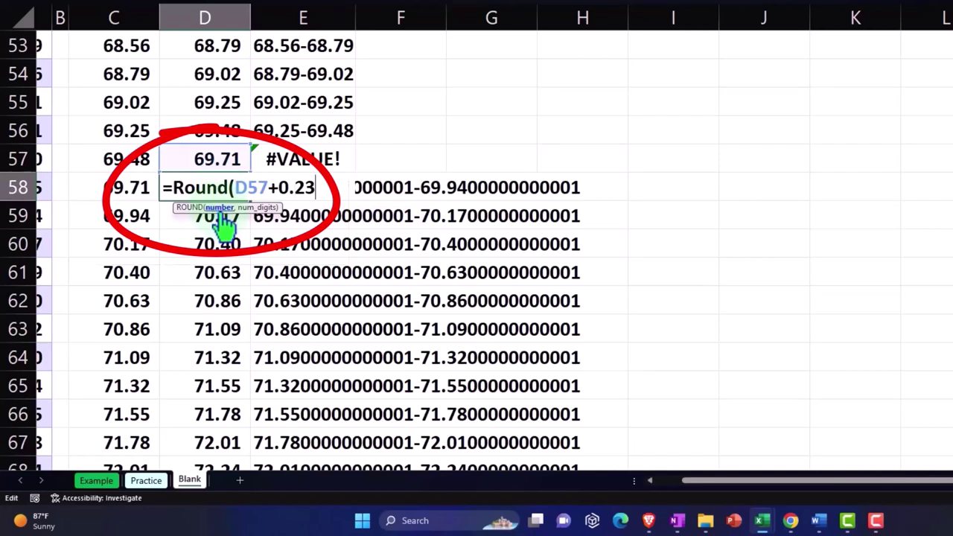
pyautogui.write(',')
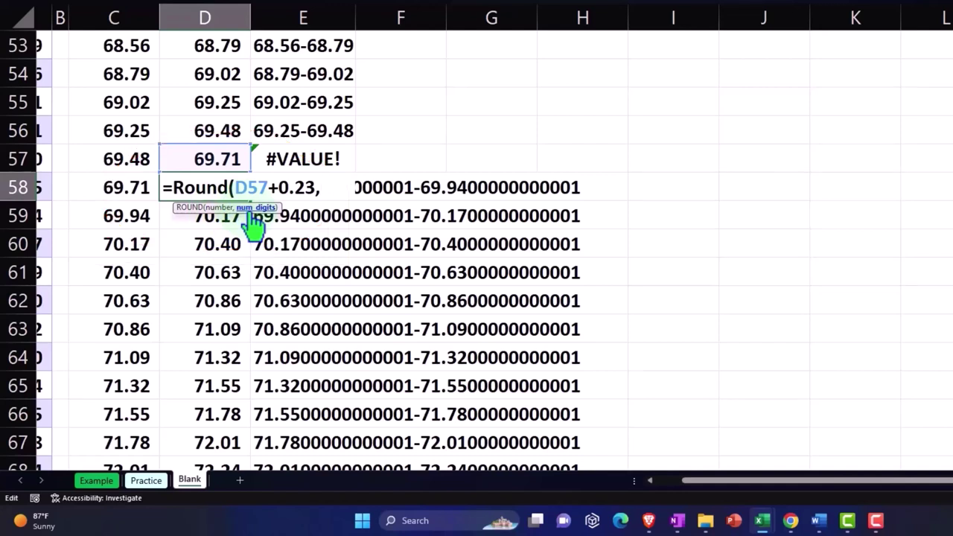
pyautogui.write('10')
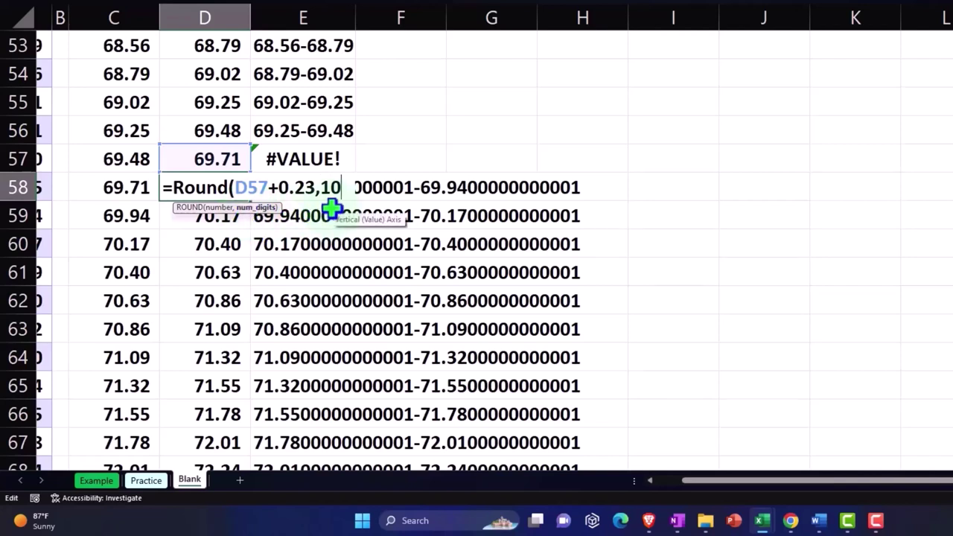
pyautogui.write(')')
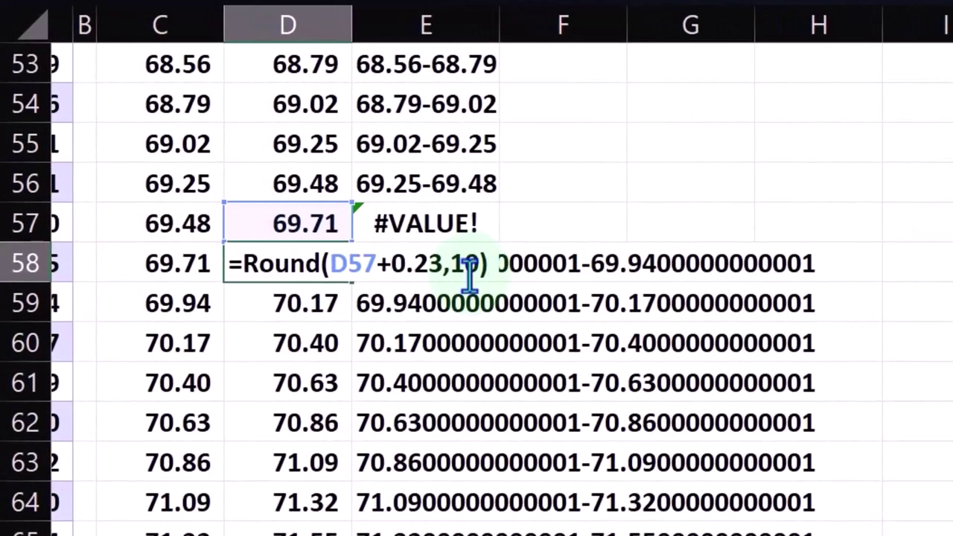
pyautogui.press('Return')
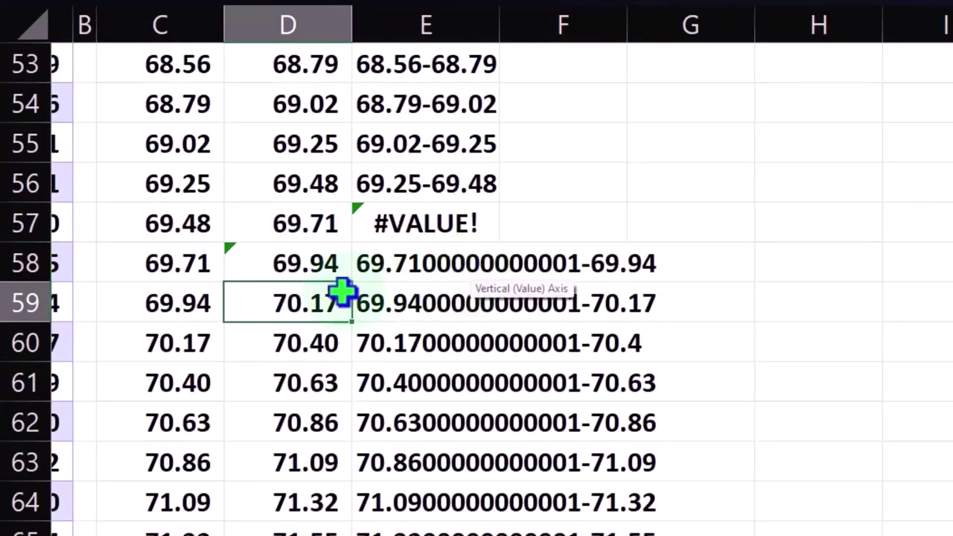
pyautogui.click(197, 262)
pyautogui.doubleClick(197, 261)
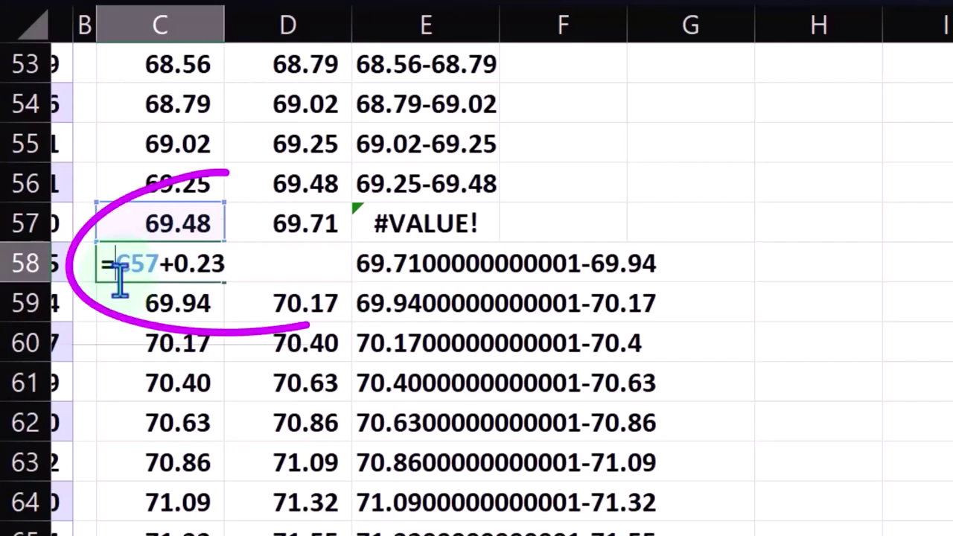
pyautogui.write('roun')
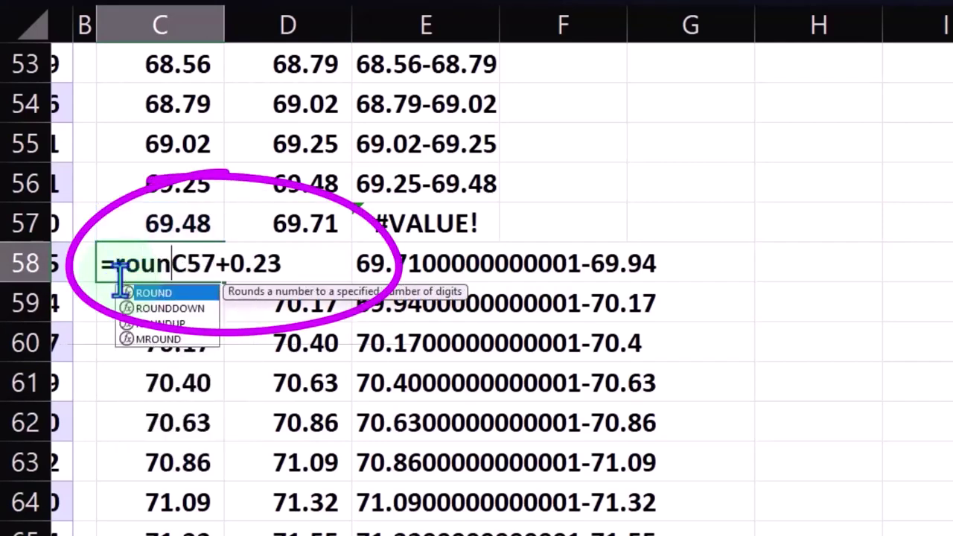
pyautogui.write('d(')
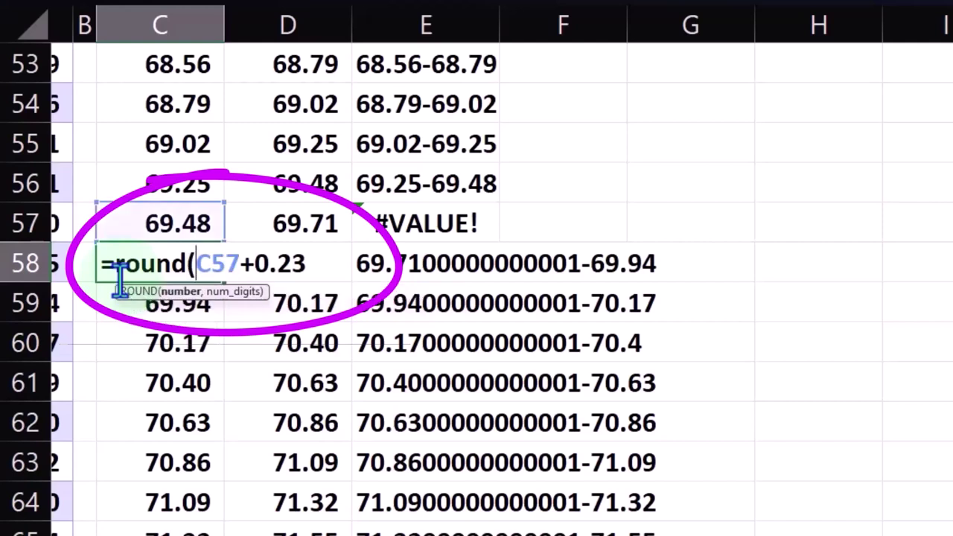
pyautogui.press('Right')
pyautogui.press('Right')
pyautogui.write(',')
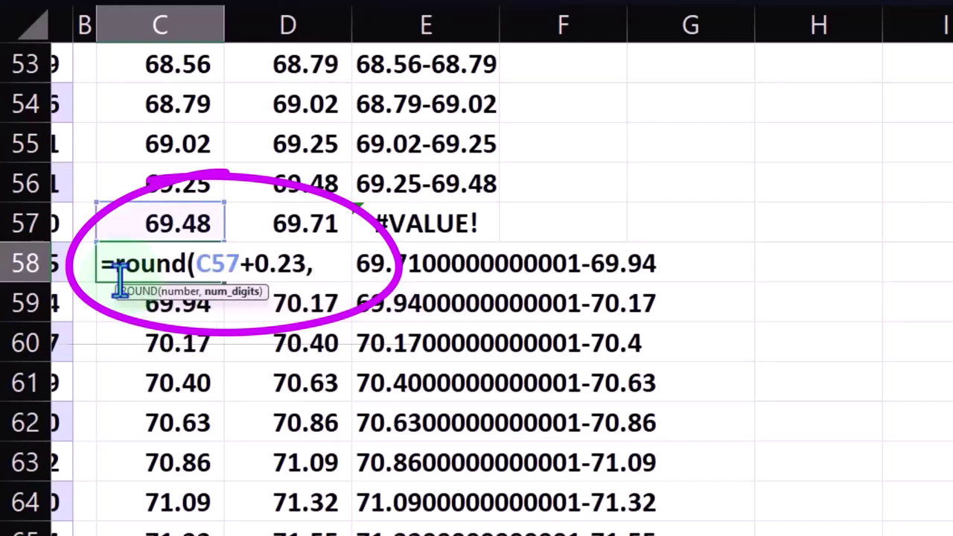
pyautogui.write('10')
pyautogui.write(')')
pyautogui.press('Return')
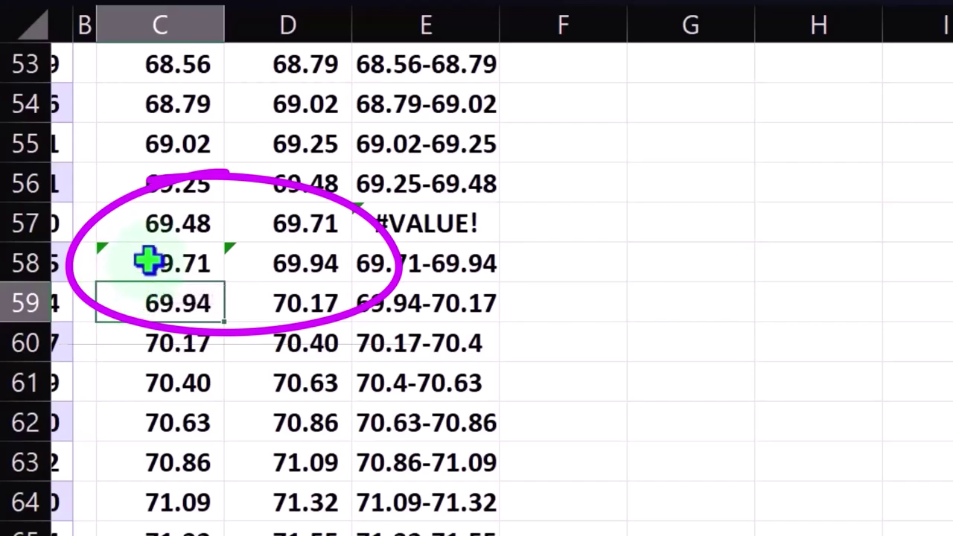
# Copy the rounded C58:D58 formulas down to row 81, then undo the last change
pyautogui.click(167, 258)
pyautogui.moveTo(167, 257); pyautogui.dragTo(256, 261)
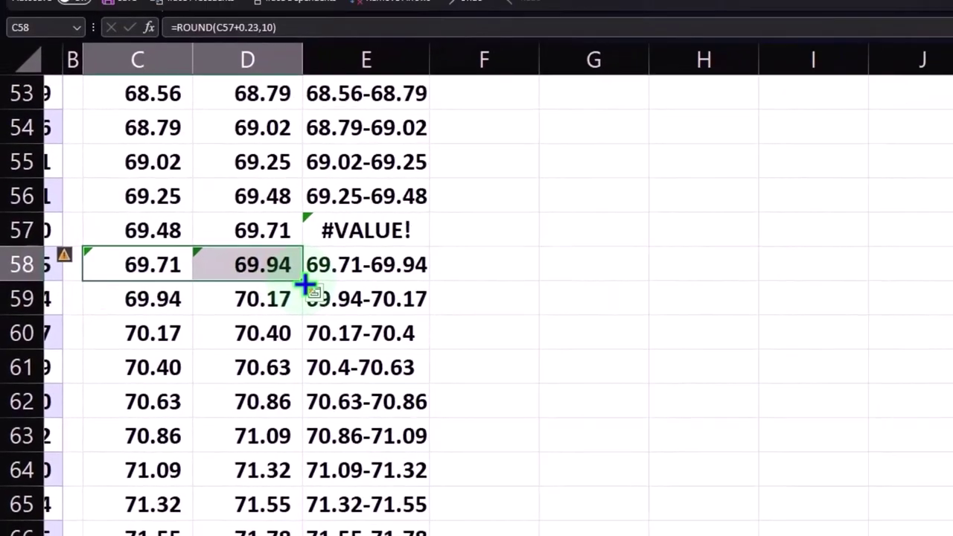
pyautogui.moveTo(344, 285); pyautogui.dragTo(177, 503)
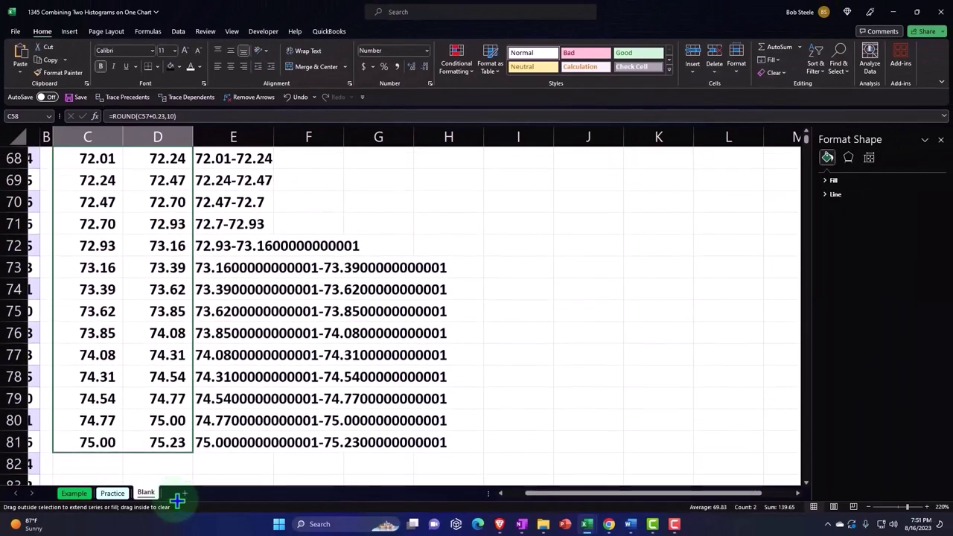
pyautogui.moveTo(177, 503); pyautogui.dragTo(178, 451)
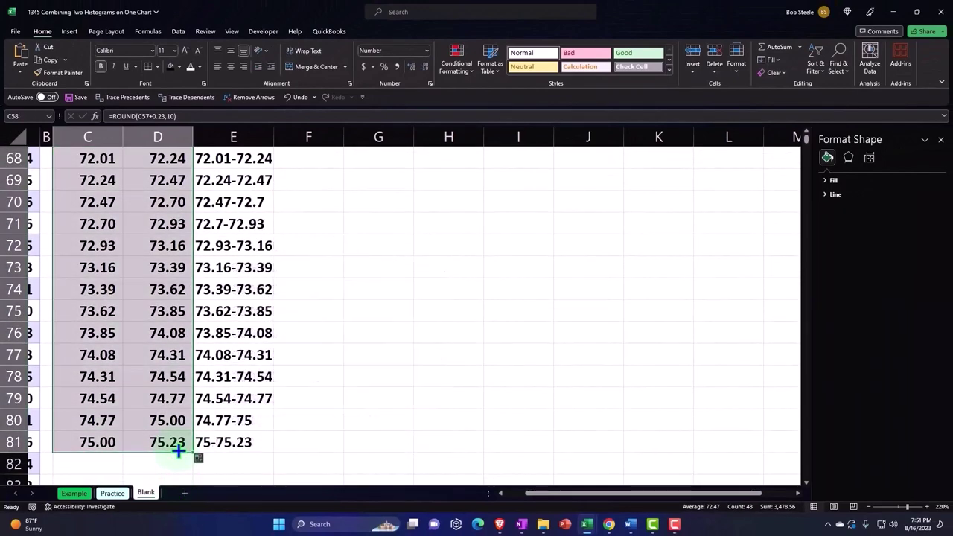
pyautogui.scroll(3, 178, 451)
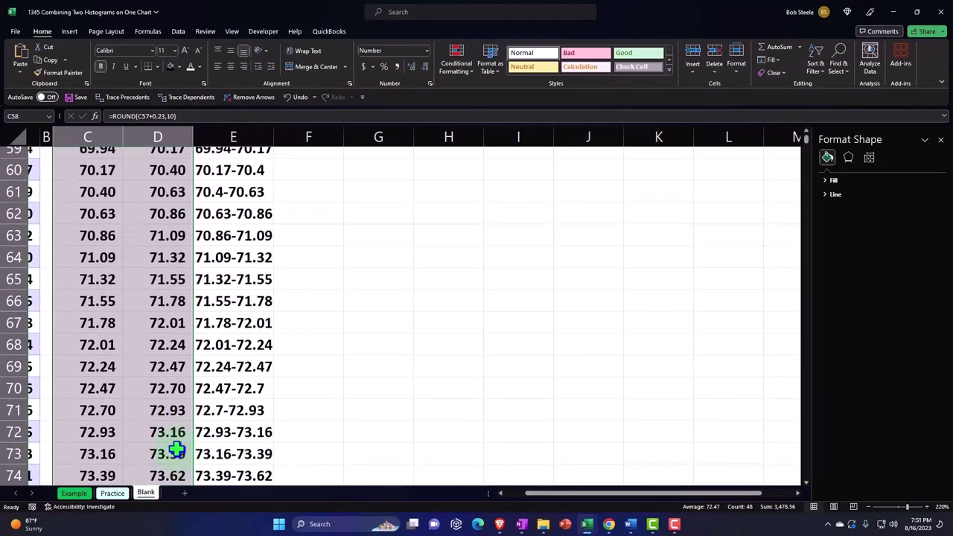
pyautogui.hotkey('ctrl', 'z')
# Wrap the C57 lower-limit formula in ROUND(...,10)
pyautogui.click(254, 439)
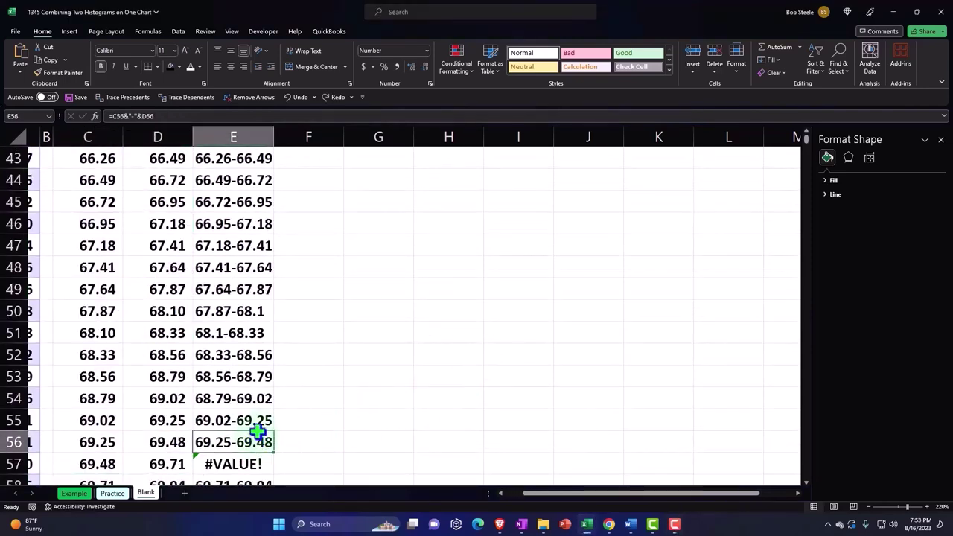
pyautogui.scroll(-2, 256, 435)
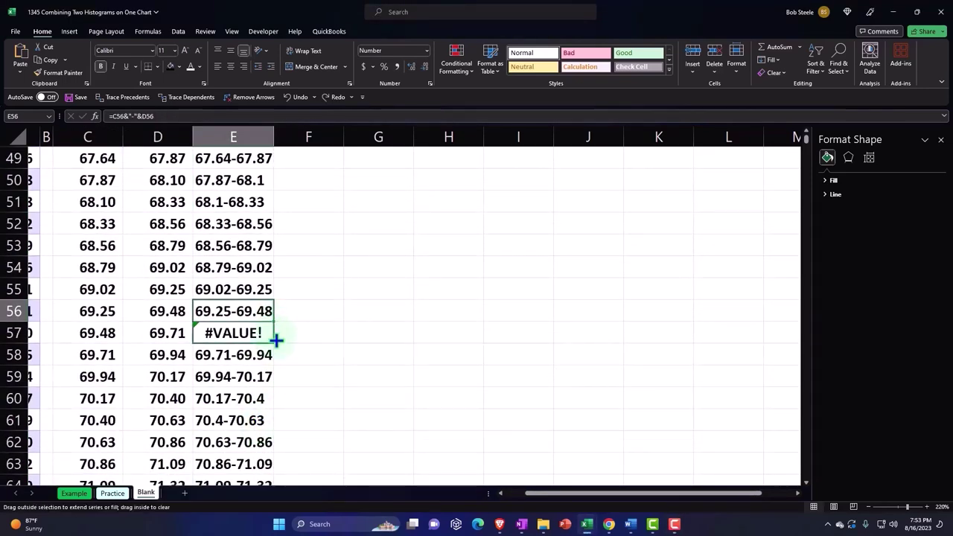
pyautogui.moveTo(276, 321); pyautogui.dragTo(276, 336)
pyautogui.scroll(-2, 312, 405)
pyautogui.scroll(1, 311, 406)
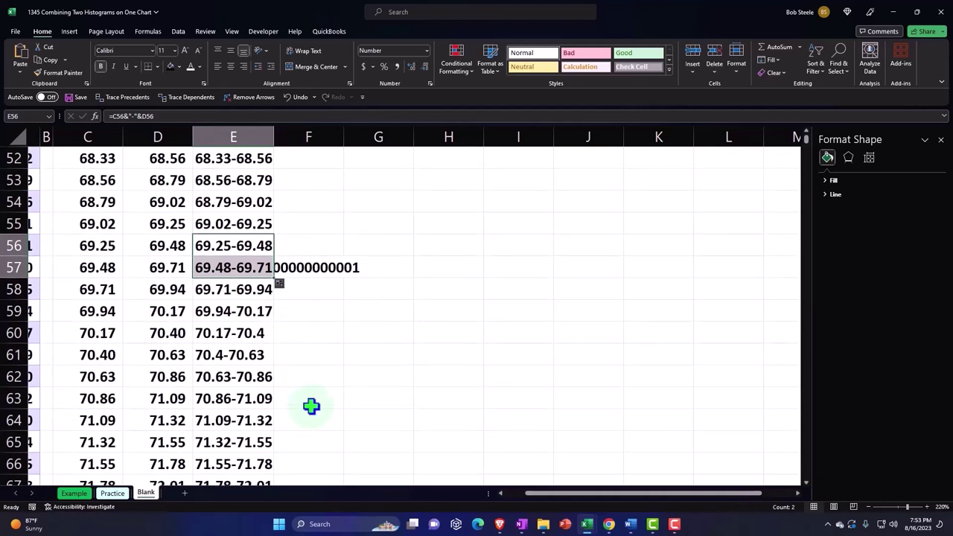
pyautogui.doubleClick(121, 267)
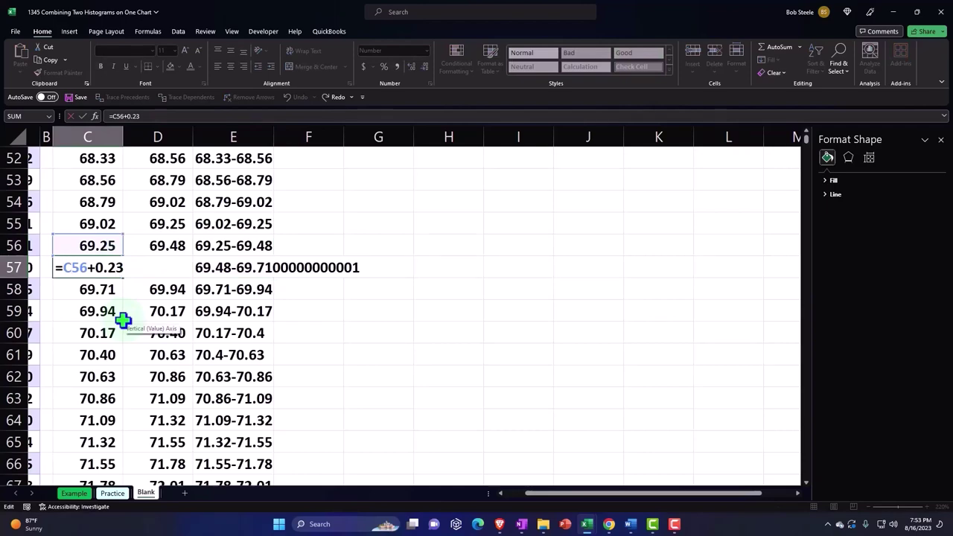
pyautogui.write('=')
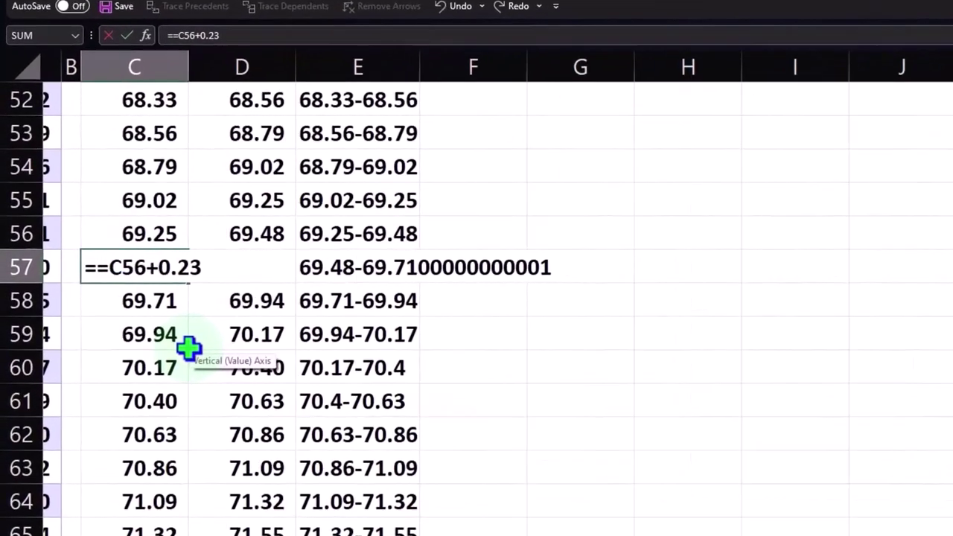
pyautogui.press('BackSpace')
pyautogui.write('rpimd')
pyautogui.press('BackSpace')
pyautogui.press('BackSpace')
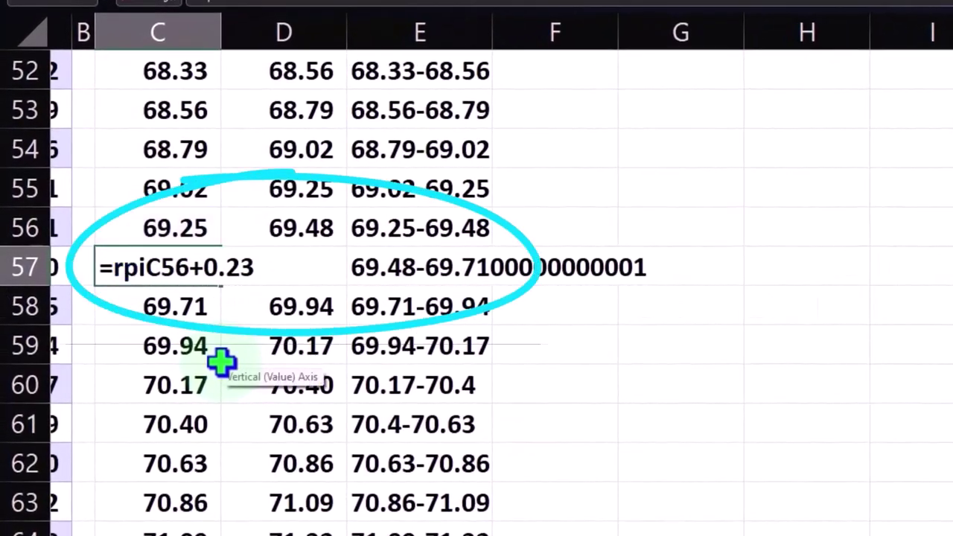
pyautogui.press('BackSpace')
pyautogui.press('BackSpace')
pyautogui.press('BackSpace')
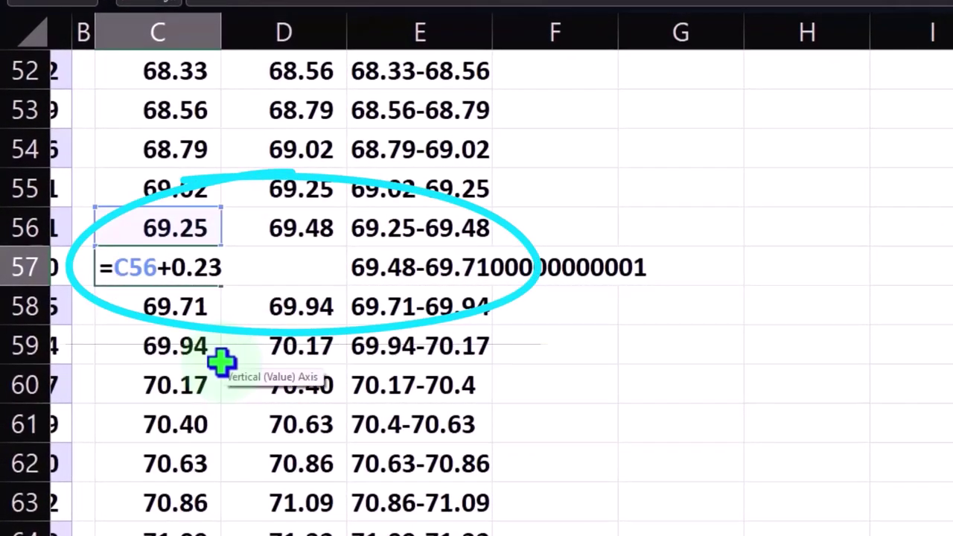
pyautogui.write('round')
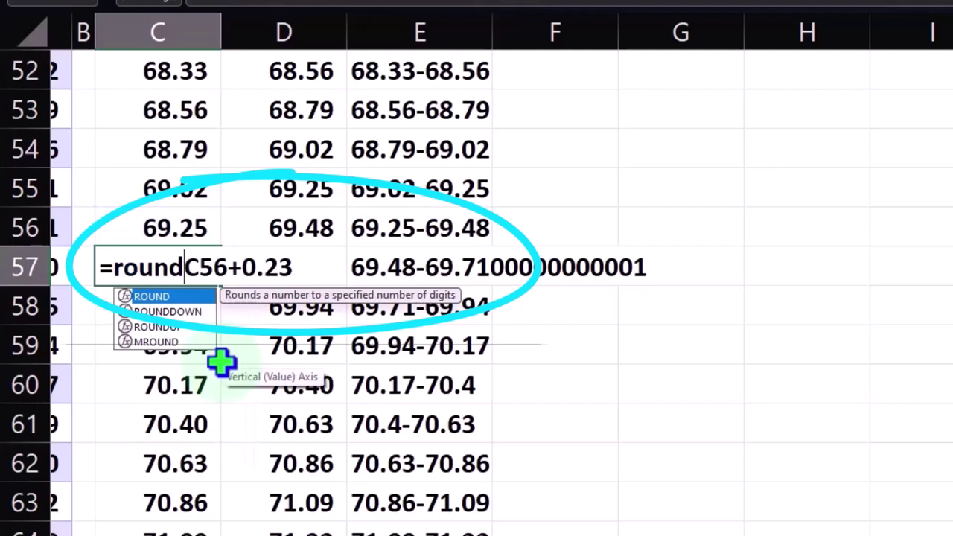
pyautogui.write('(')
pyautogui.press('End')
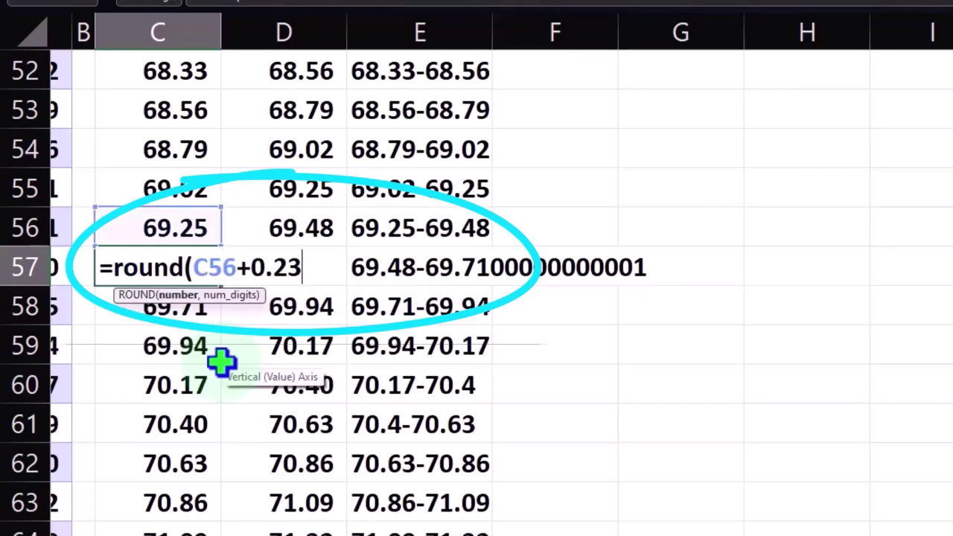
pyautogui.write(',10')
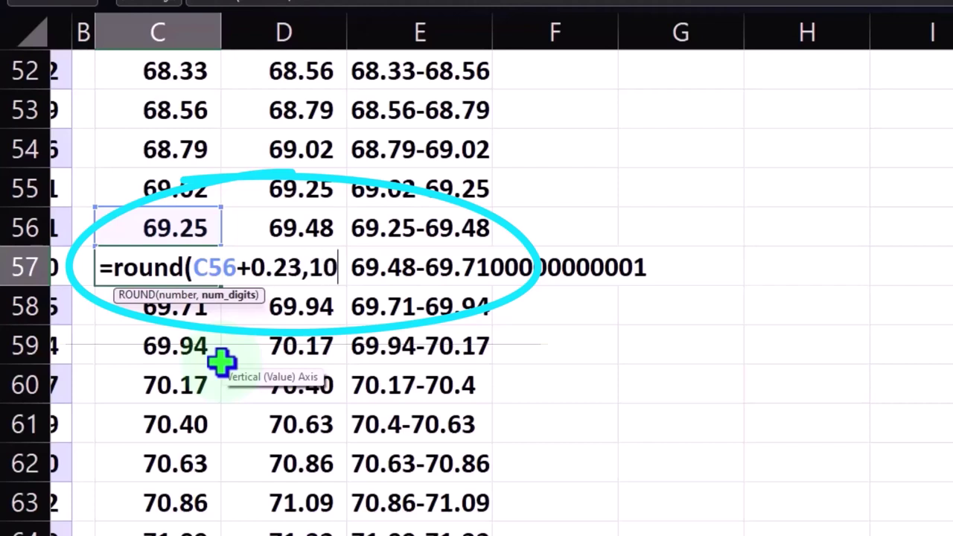
pyautogui.write(')')
pyautogui.press('Return')
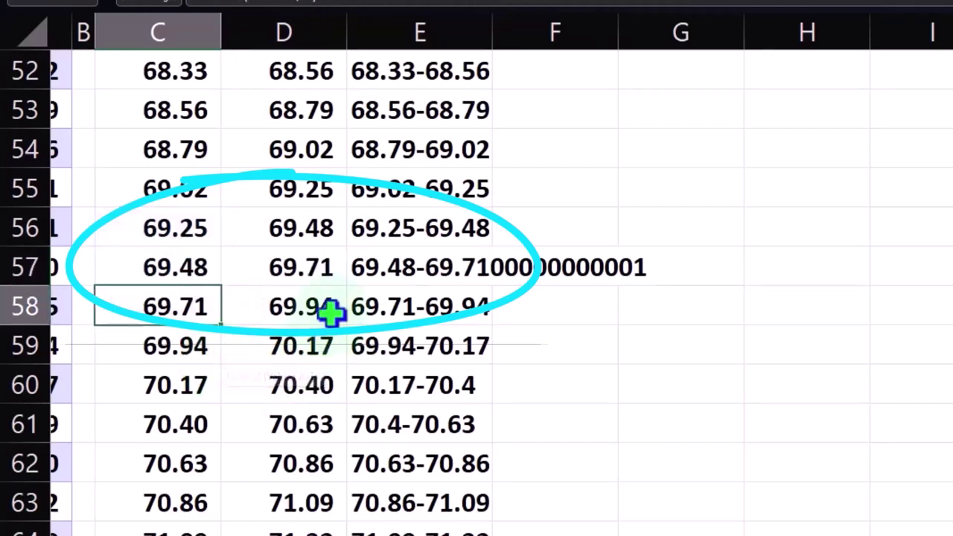
# Wrap the D57 formula in ROUND(...,10) so E57 reads 69.48-69.71
pyautogui.doubleClick(308, 266)
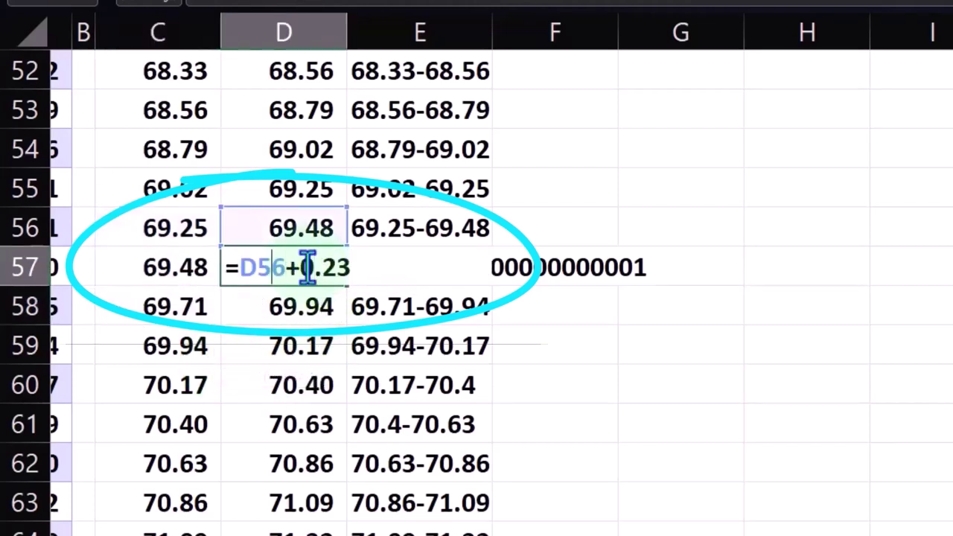
pyautogui.write('Round')
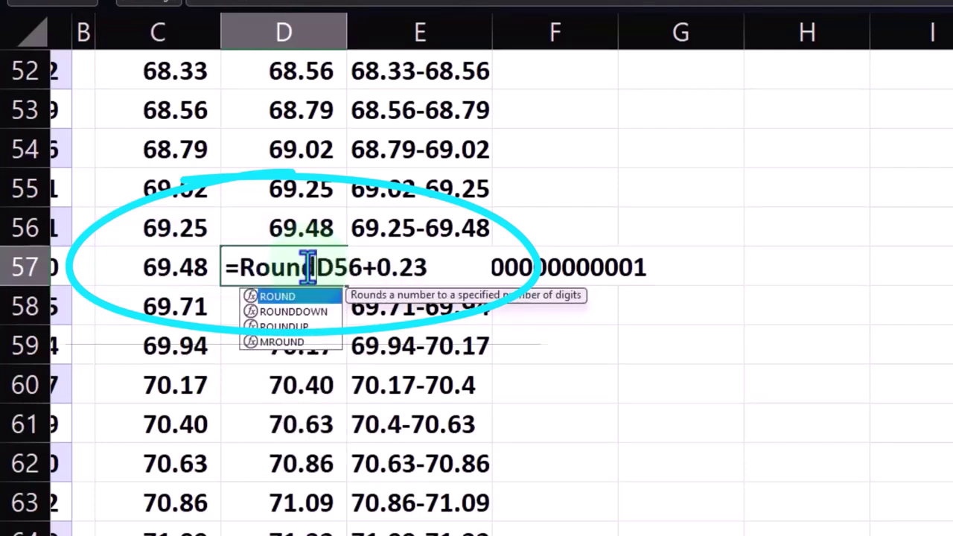
pyautogui.write('(')
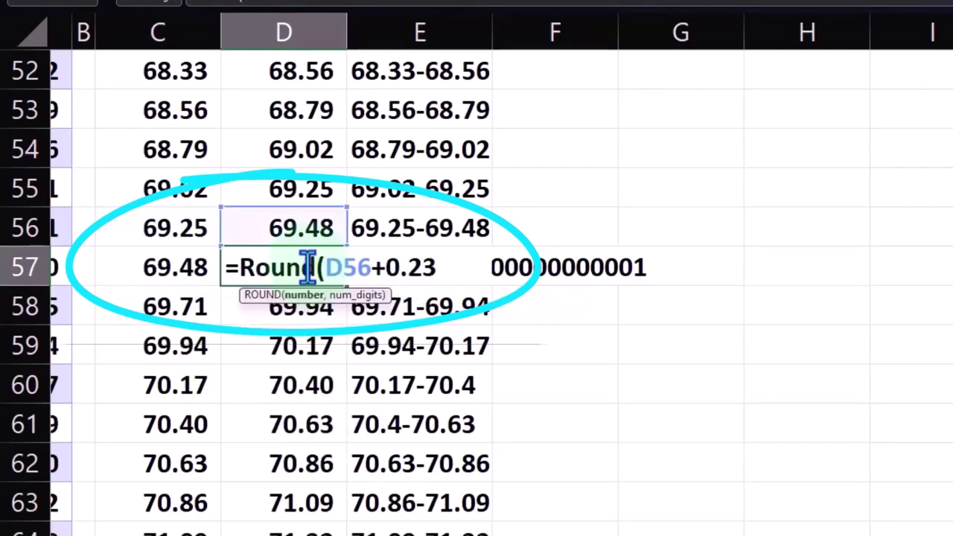
pyautogui.press('Right')
pyautogui.press('Right')
pyautogui.press('Right')
pyautogui.write(',1')
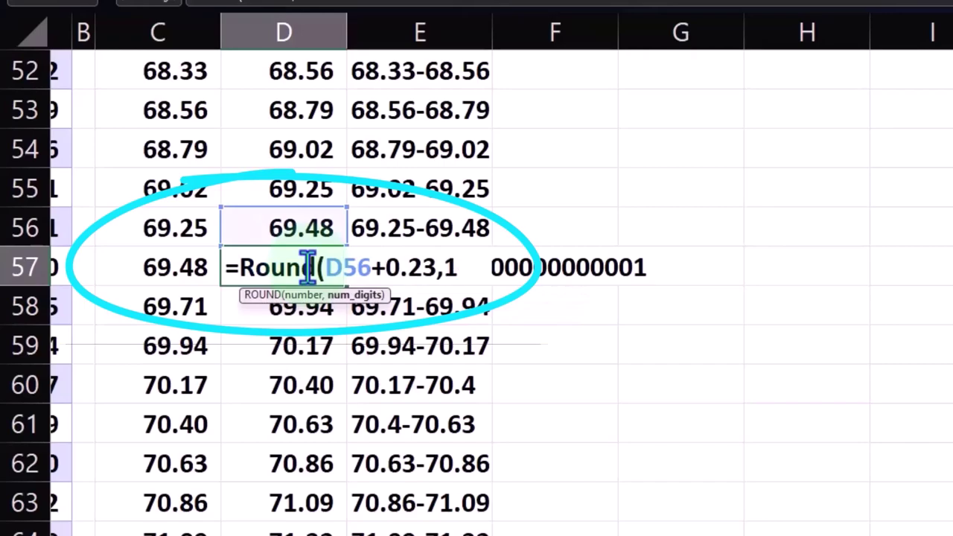
pyautogui.write('0)')
pyautogui.press('Return')
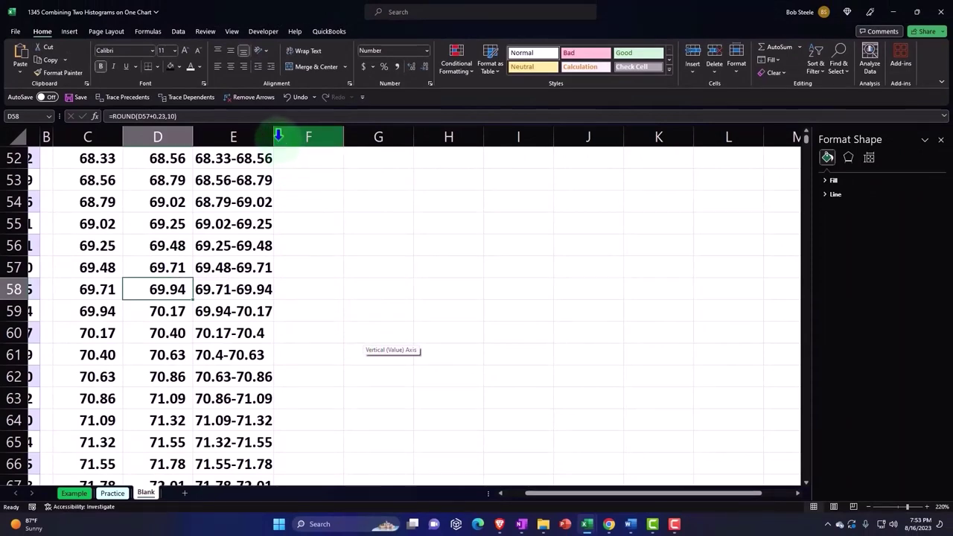
# Widen column E slightly and return to the first bin row 17
pyautogui.moveTo(277, 135); pyautogui.dragTo(281, 135)
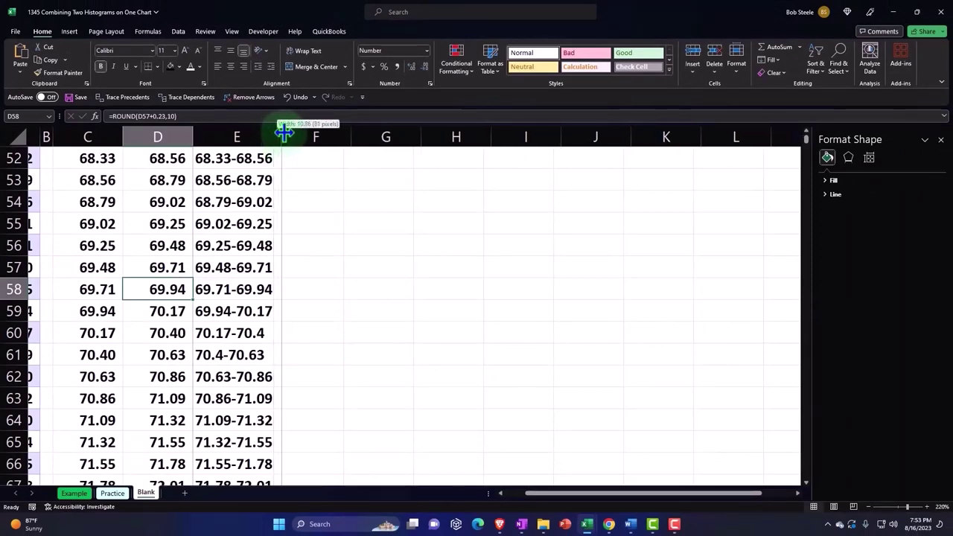
pyautogui.scroll(4, 402, 274)
pyautogui.scroll(3, 402, 274)
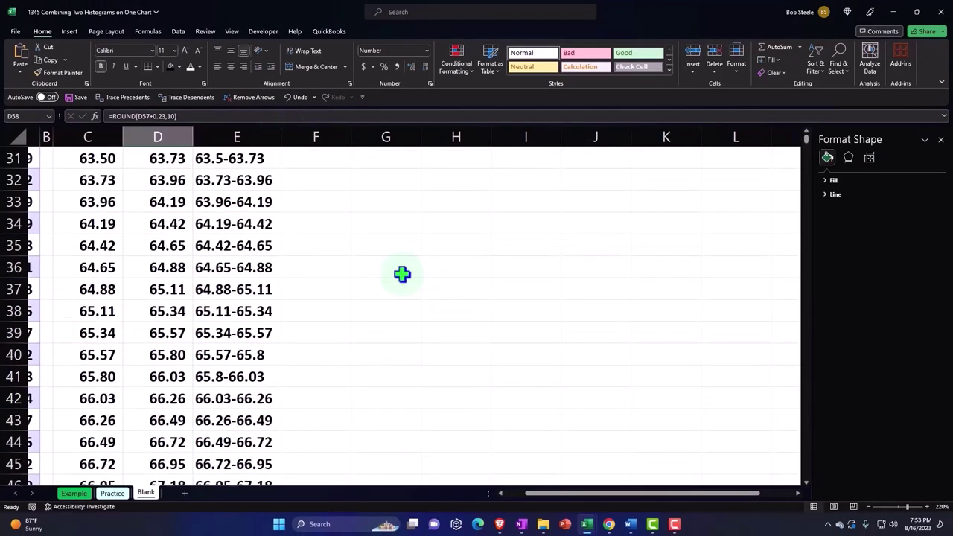
pyautogui.scroll(4, 402, 273)
pyautogui.scroll(2, 402, 274)
pyautogui.scroll(1, 395, 290)
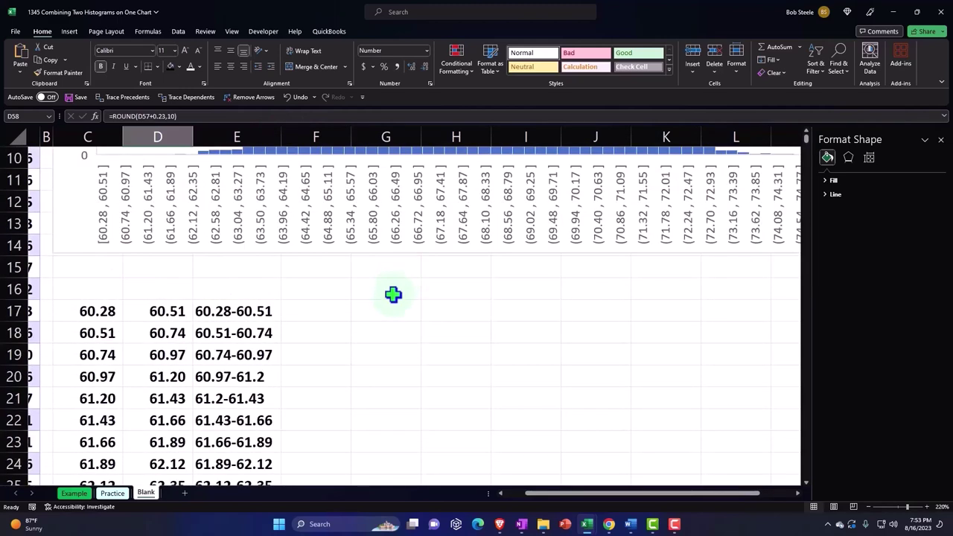
pyautogui.click(308, 311)
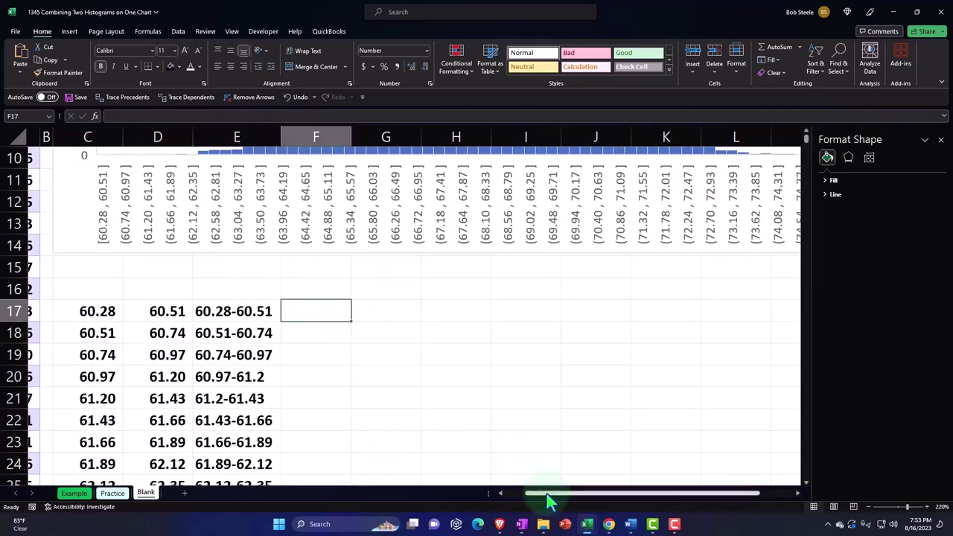
pyautogui.moveTo(545, 493); pyautogui.dragTo(520, 492)
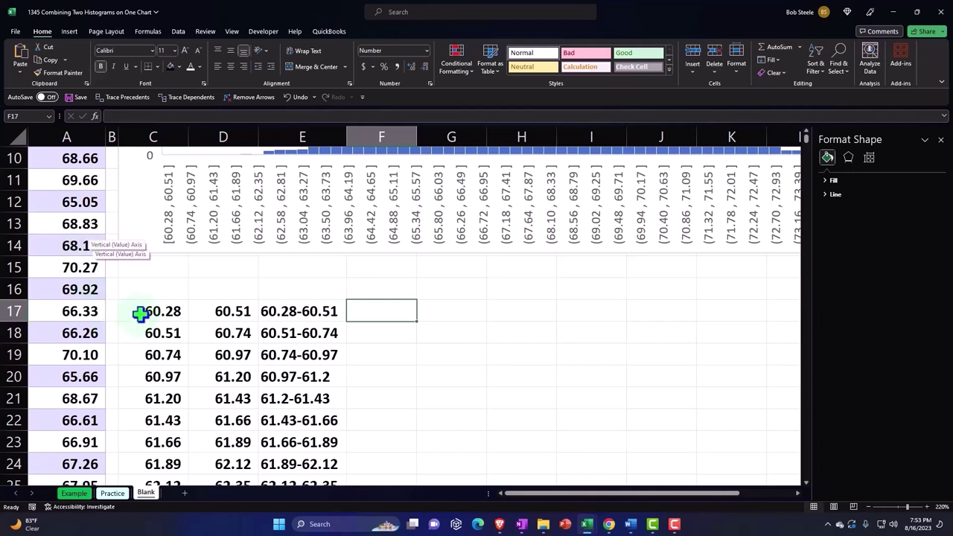
# Check the bounds in C17 and D17 and the C18 formula, then select F17
pyautogui.click(182, 312)
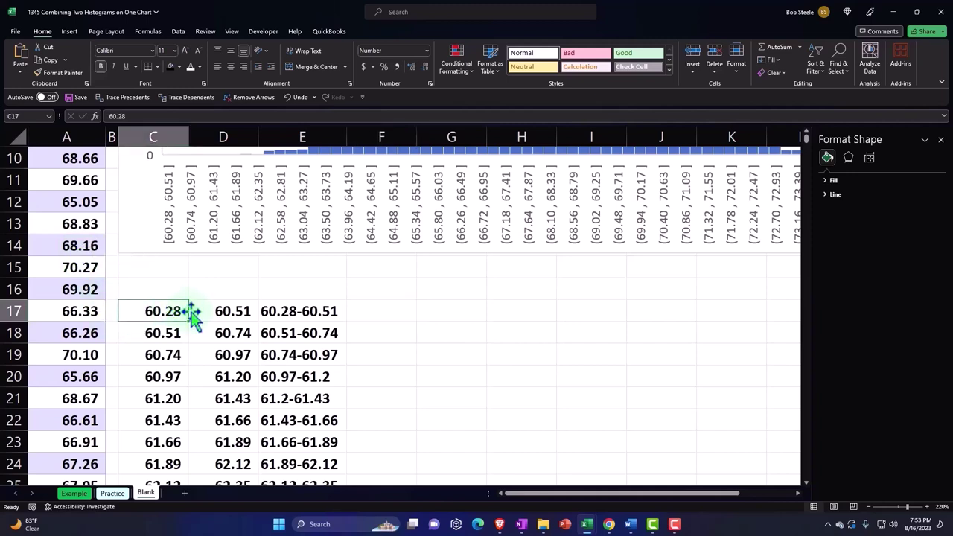
pyautogui.click(233, 311)
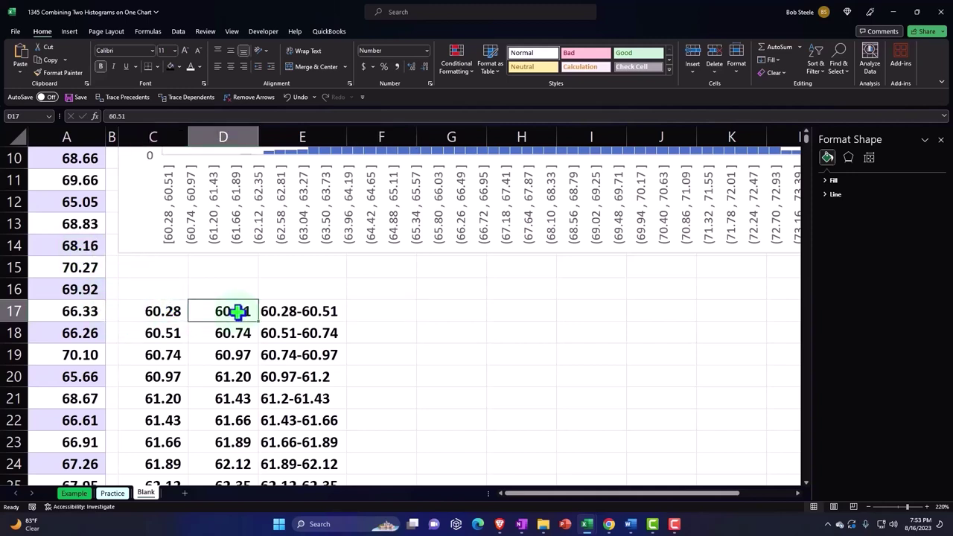
pyautogui.click(371, 310)
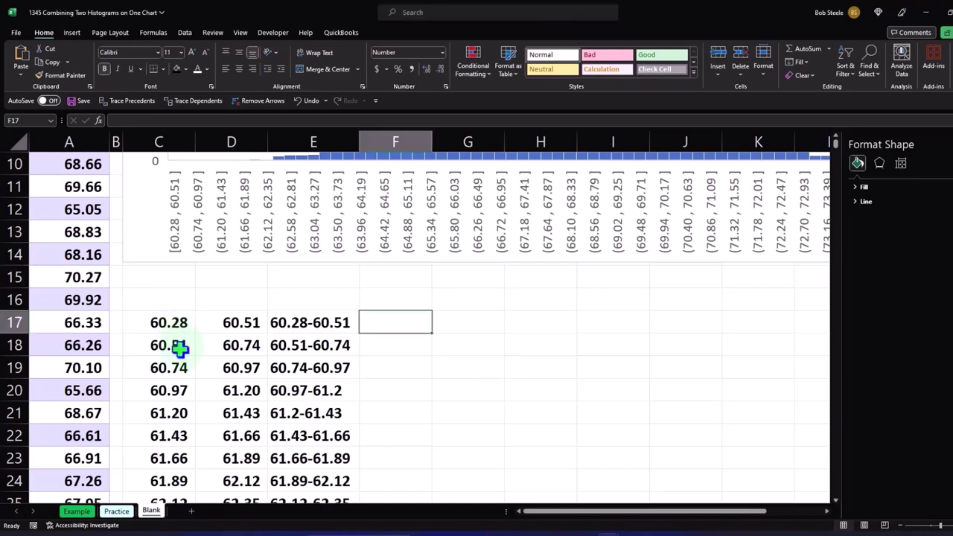
pyautogui.click(180, 346)
pyautogui.click(253, 320)
pyautogui.click(186, 345)
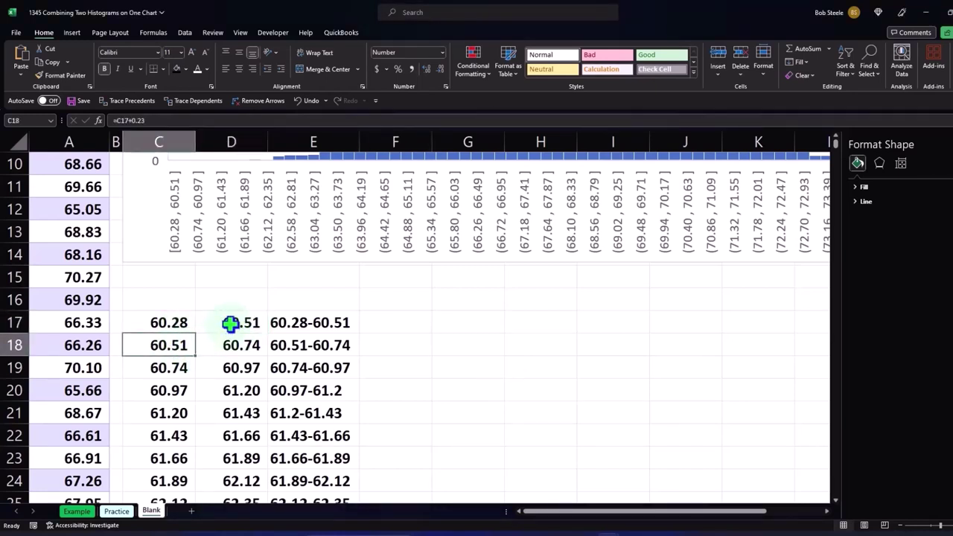
pyautogui.click(230, 322)
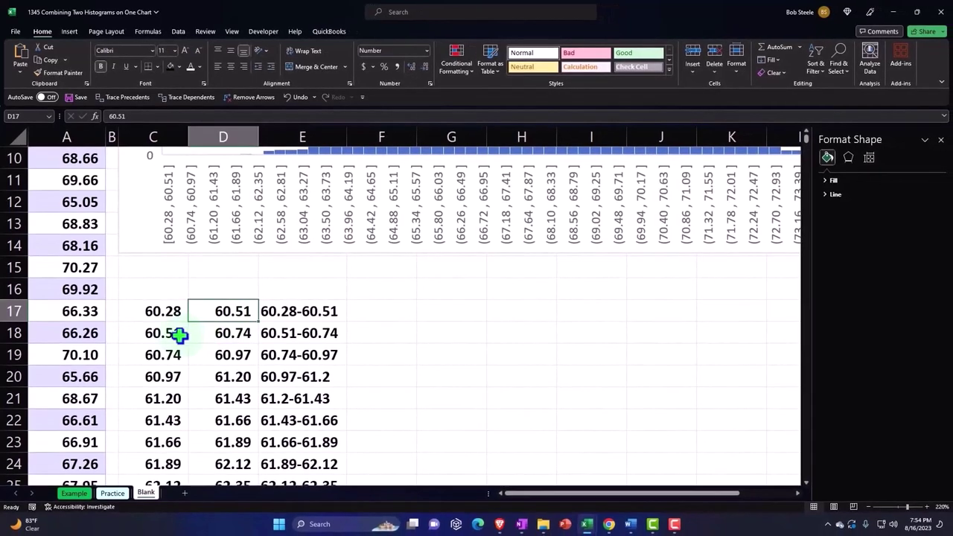
pyautogui.click(179, 335)
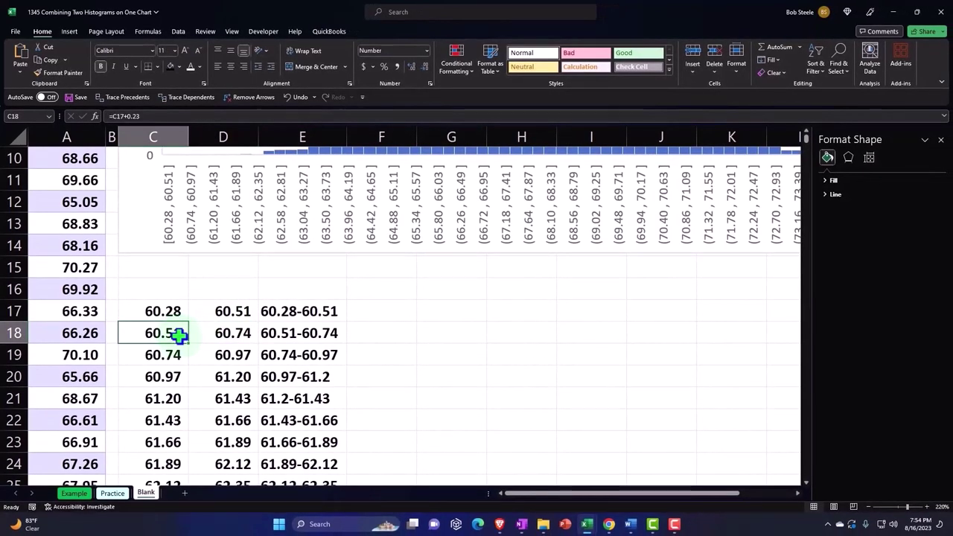
pyautogui.click(240, 311)
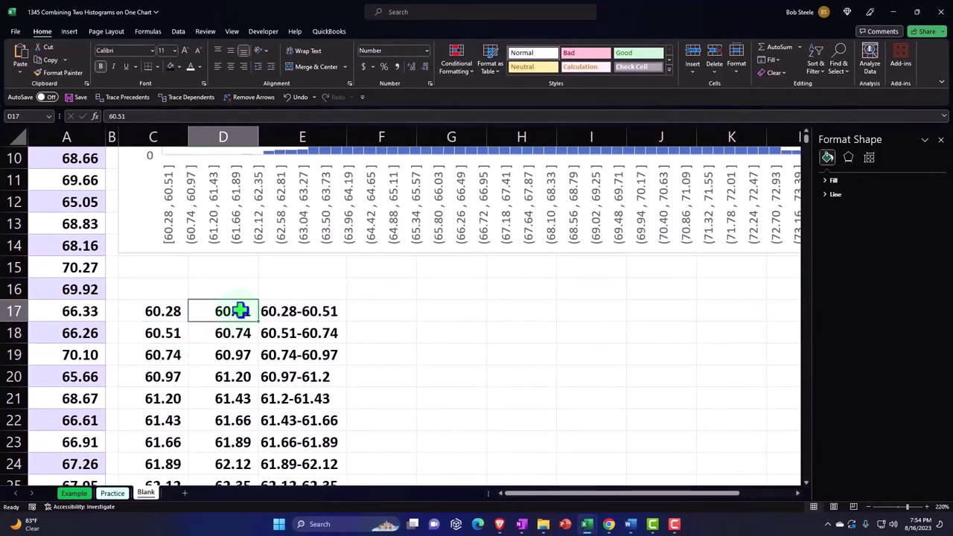
pyautogui.click(393, 305)
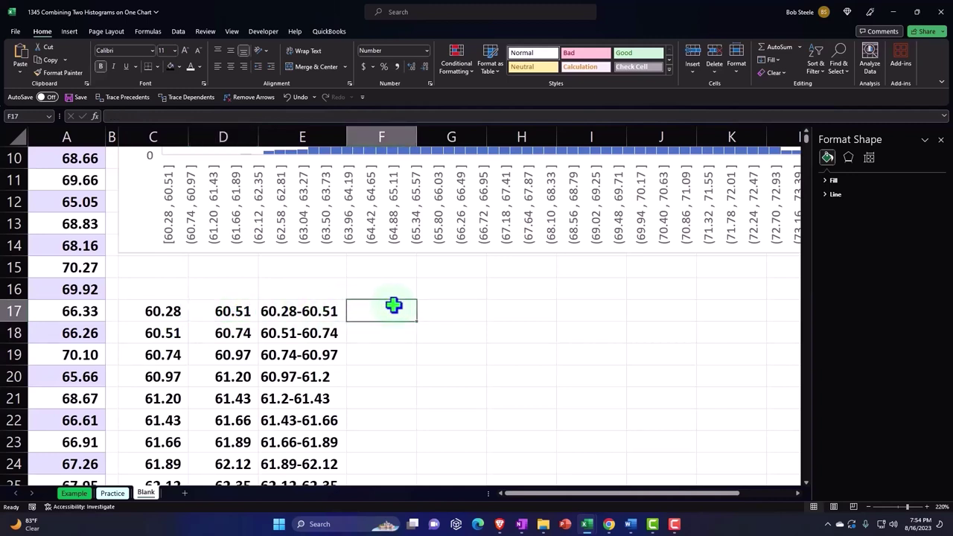
# Start a COUNTIFS in F17 on the Height (Inches) column with criterion ">"&C17
pyautogui.write('=')
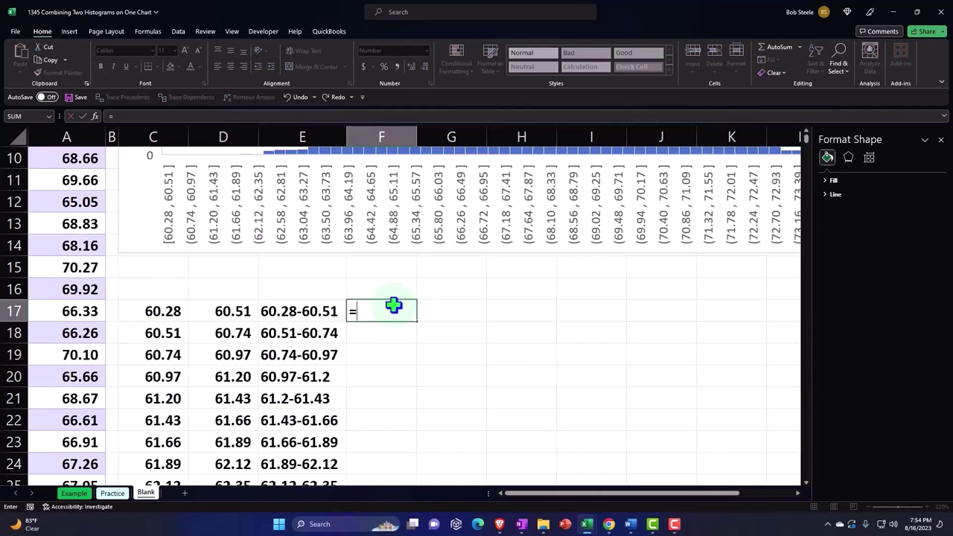
pyautogui.write('counti')
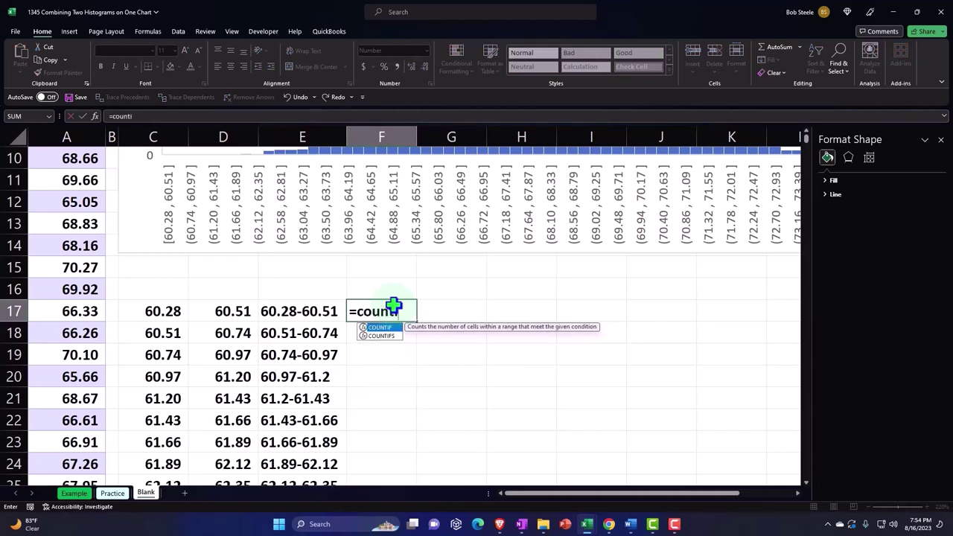
pyautogui.write('fs')
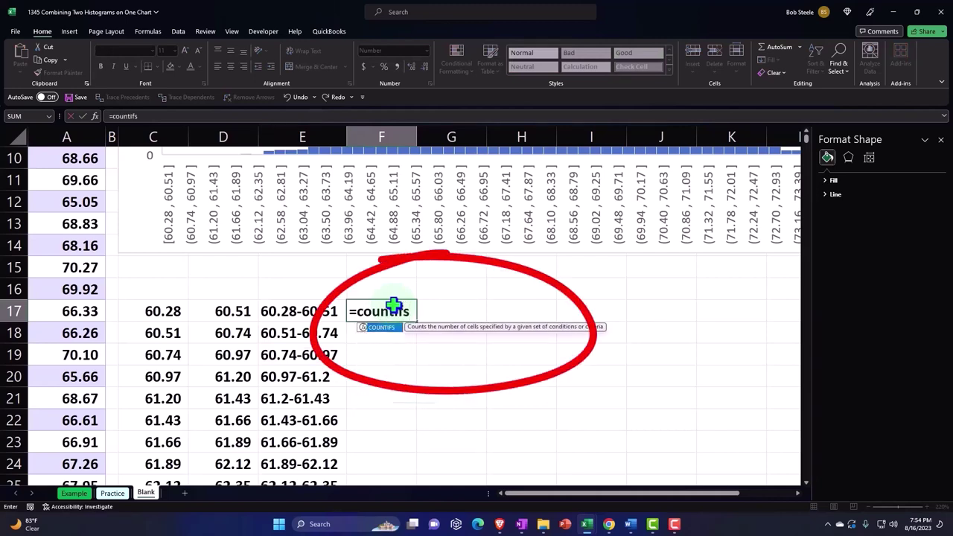
pyautogui.doubleClick(381, 328)
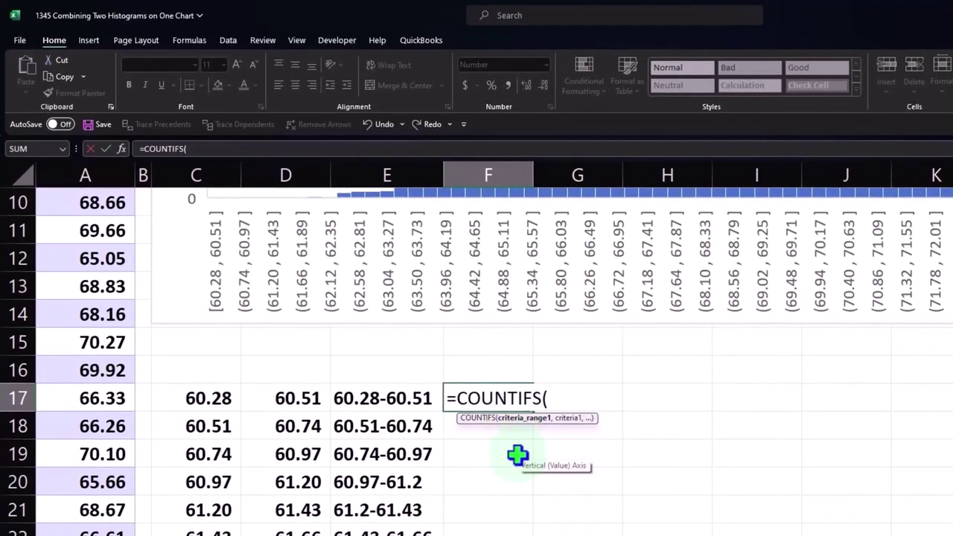
pyautogui.scroll(2, 216, 462)
pyautogui.scroll(1, 127, 480)
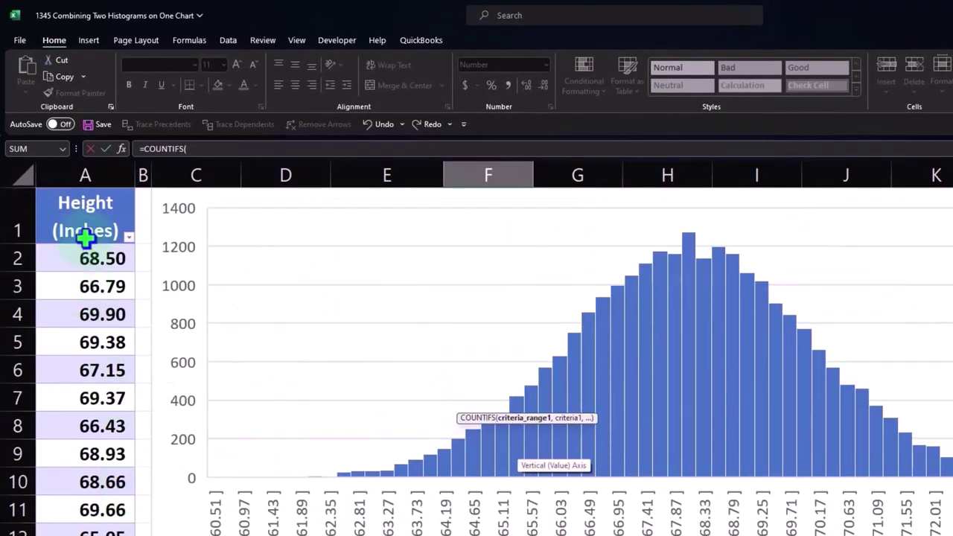
pyautogui.click(86, 183)
pyautogui.scroll(-2, 355, 389)
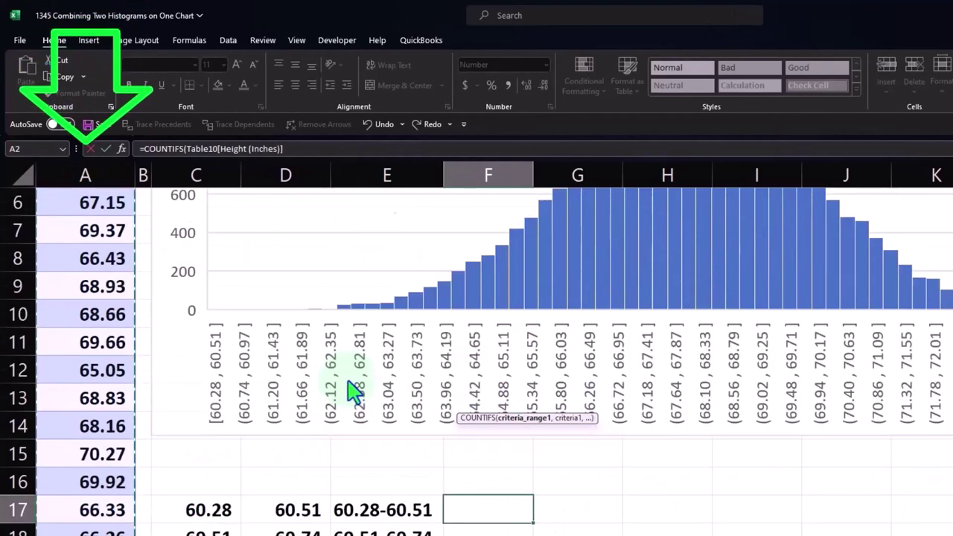
pyautogui.scroll(-2, 361, 398)
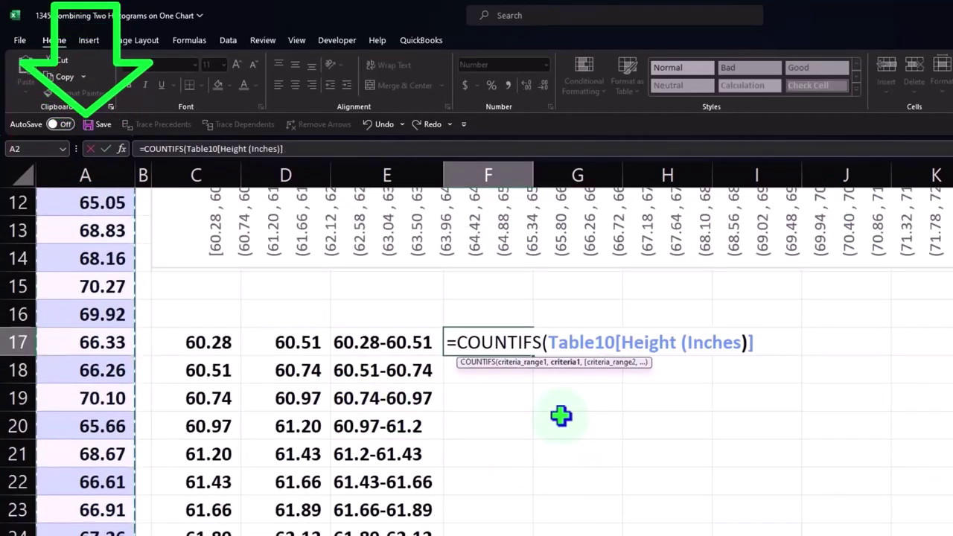
pyautogui.write(',">')
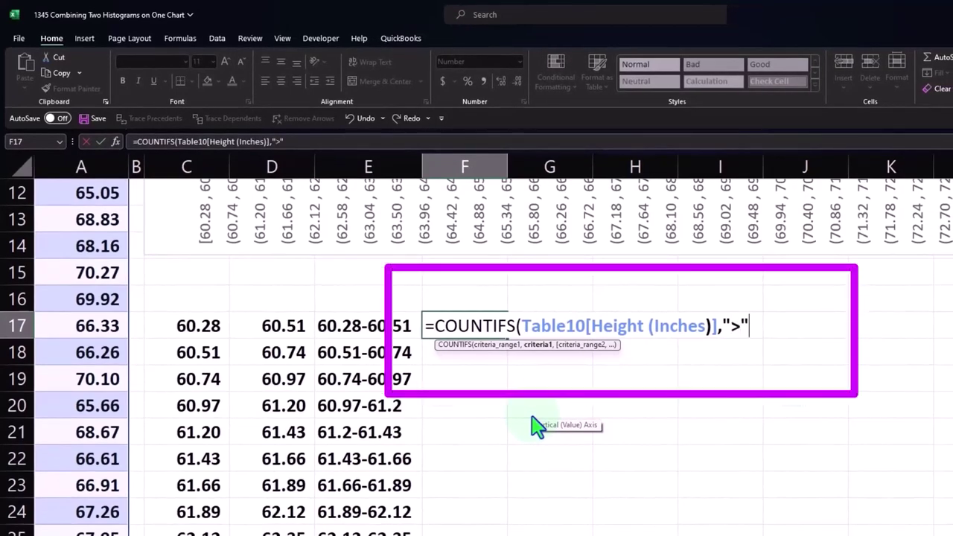
pyautogui.write('&')
pyautogui.click(192, 325)
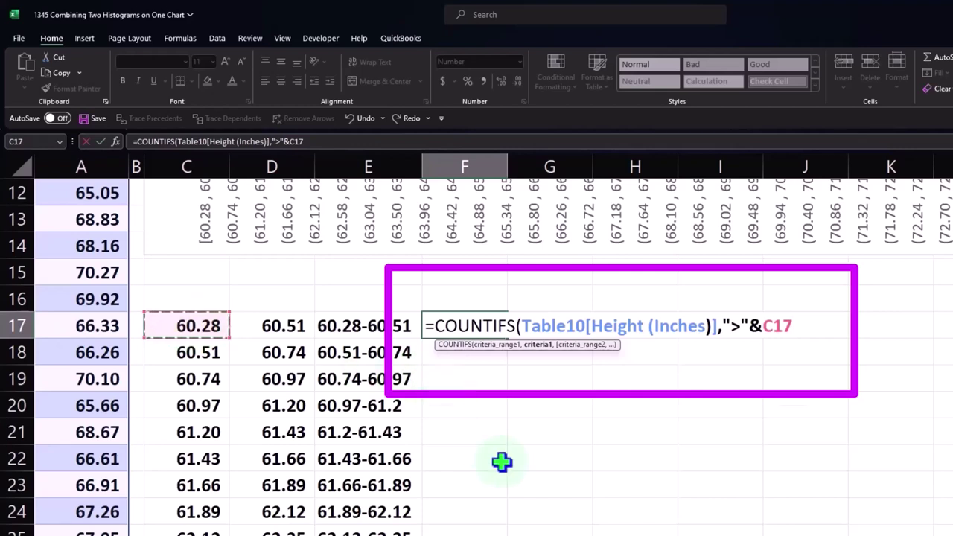
# Add the second Height (Inches) criterion "<="&D17 and commit the COUNTIFS formula
pyautogui.write(',')
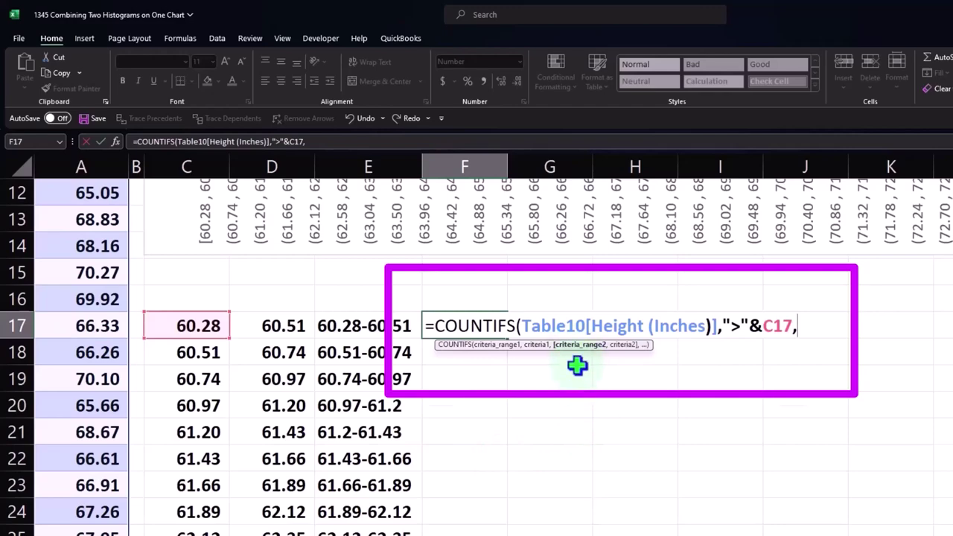
pyautogui.scroll(4, 153, 398)
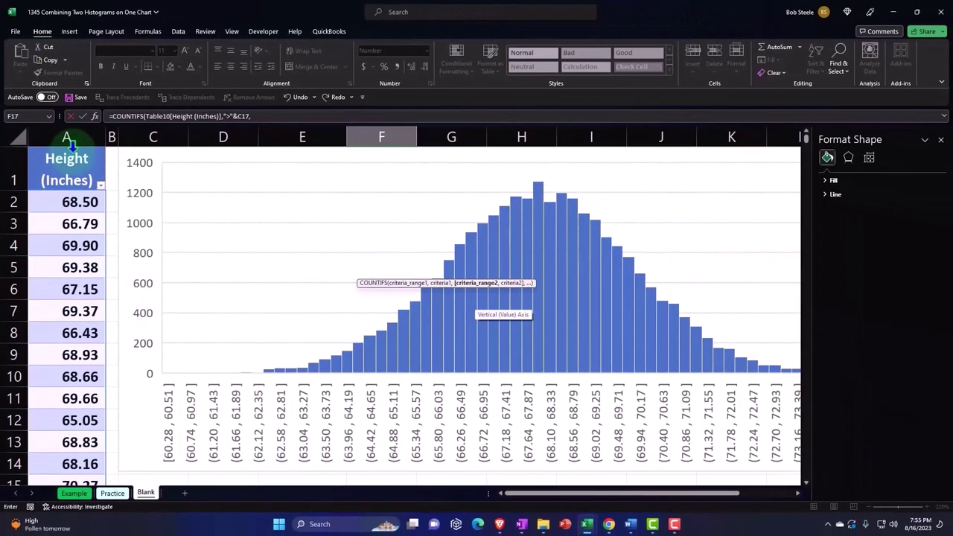
pyautogui.click(66, 145)
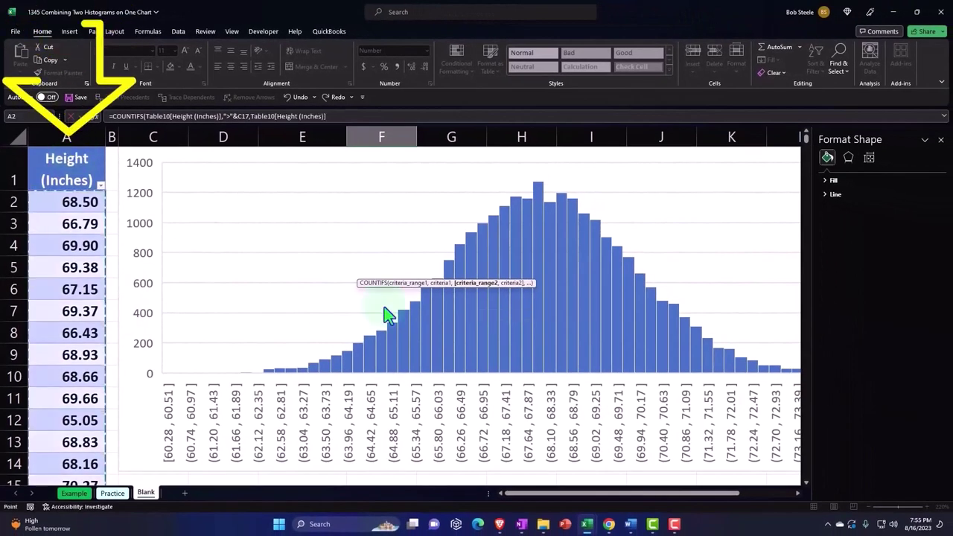
pyautogui.scroll(-2, 447, 335)
pyautogui.scroll(-1, 506, 362)
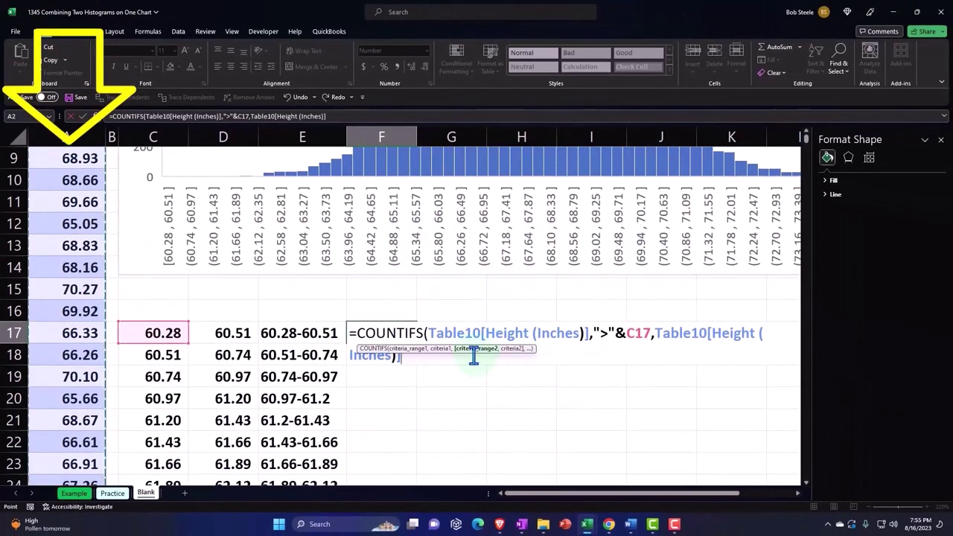
pyautogui.write(',"<=')
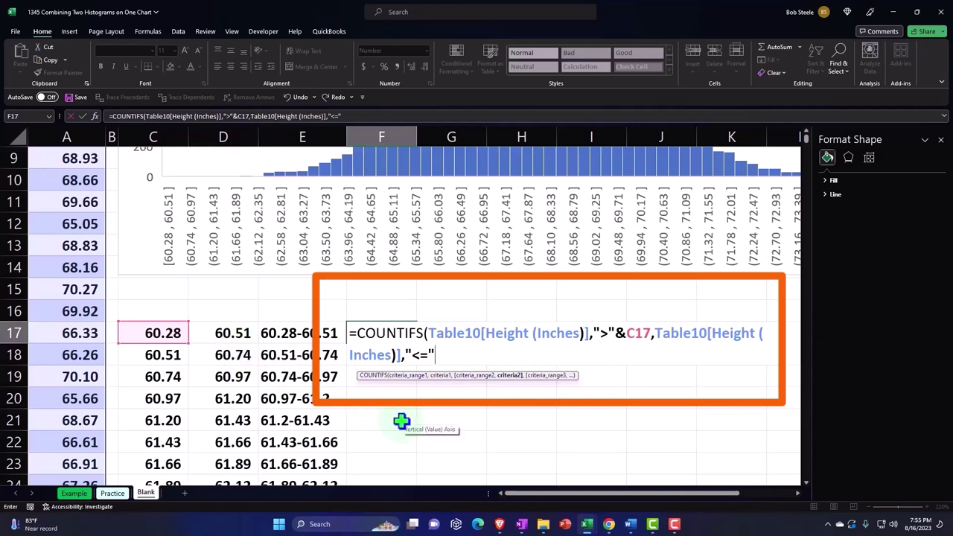
pyautogui.write('&')
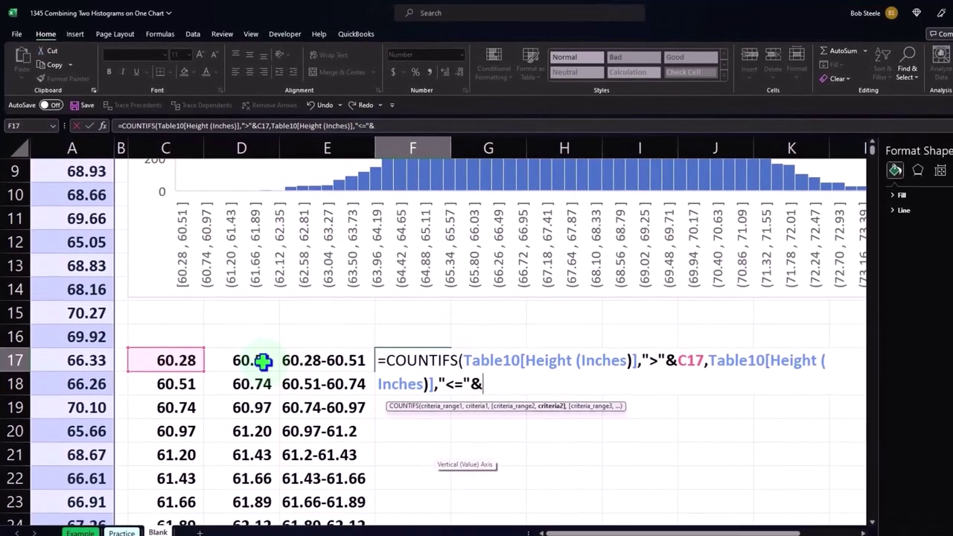
pyautogui.click(263, 361)
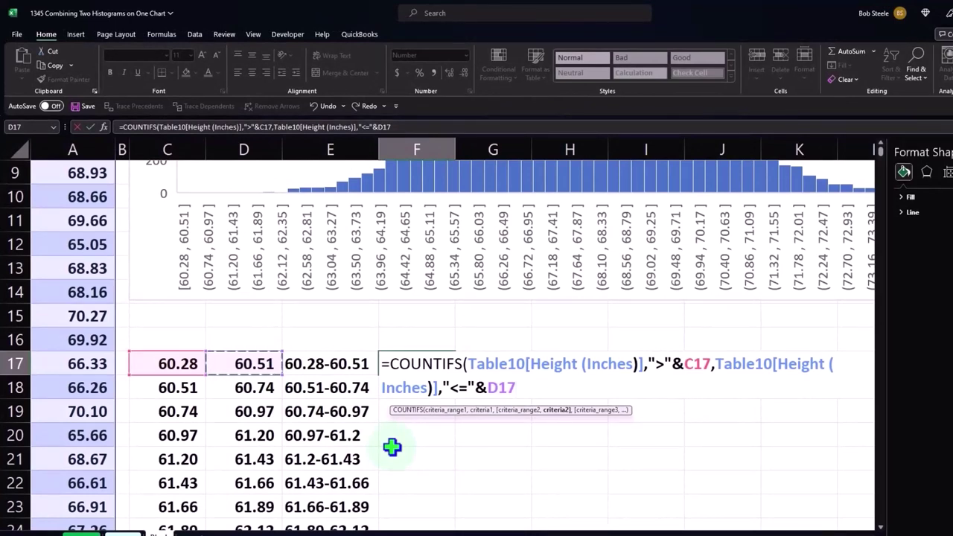
pyautogui.write(')')
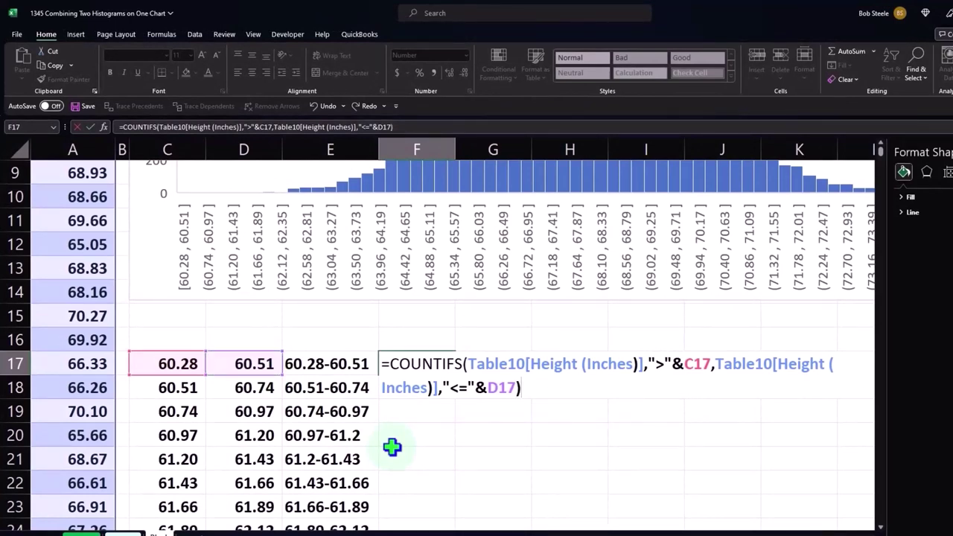
pyautogui.press('Return')
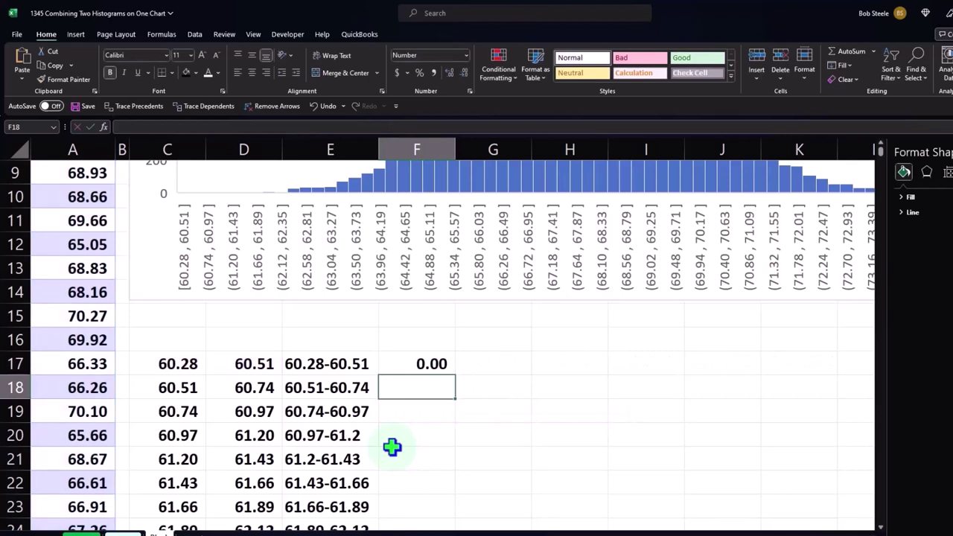
# Copy the F17 COUNTIFS formula down all bin rows and verify the F28 references
pyautogui.click(433, 366)
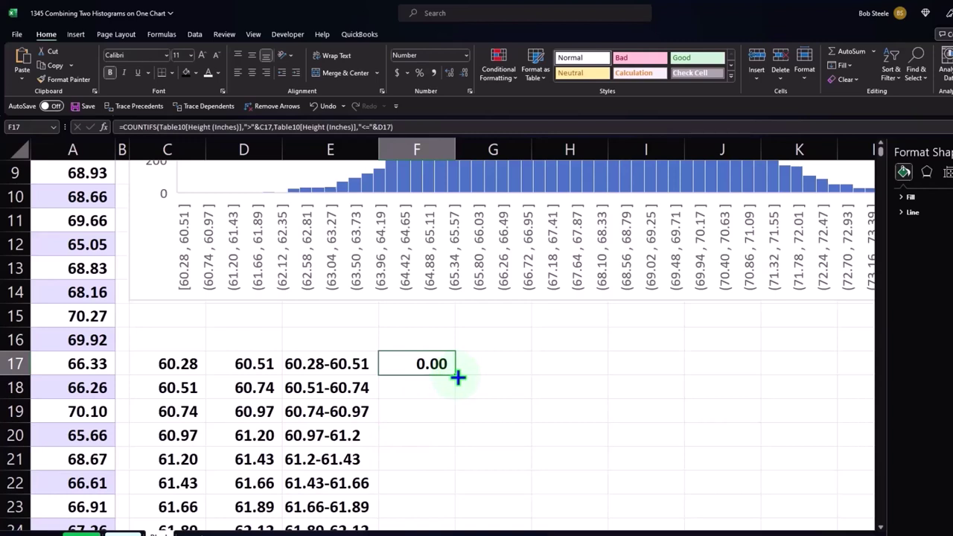
pyautogui.doubleClick(456, 375)
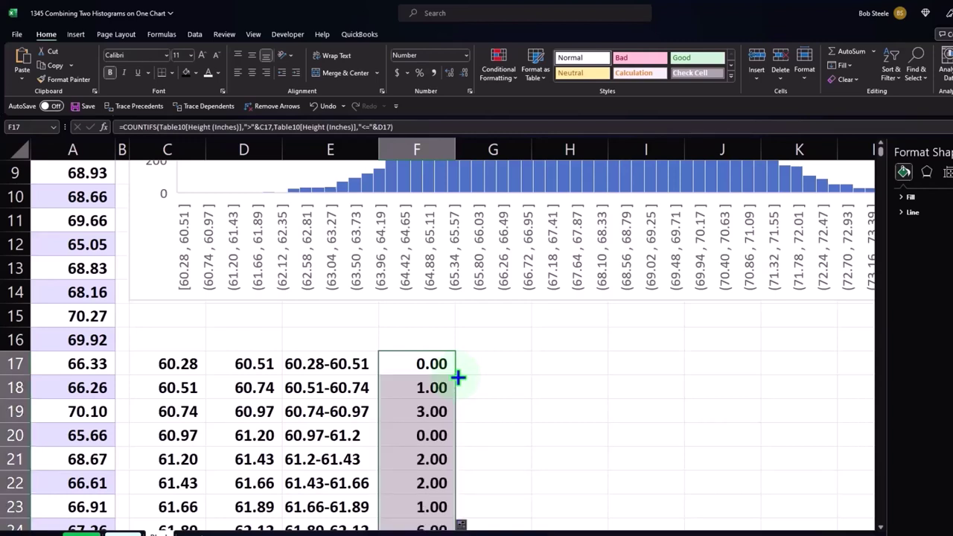
pyautogui.scroll(-3, 455, 380)
pyautogui.doubleClick(425, 414)
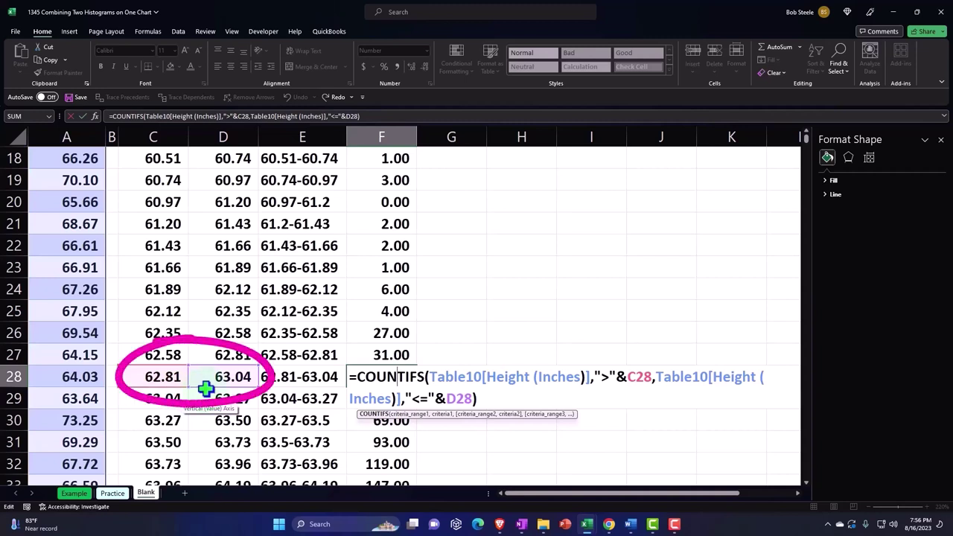
pyautogui.press('Return')
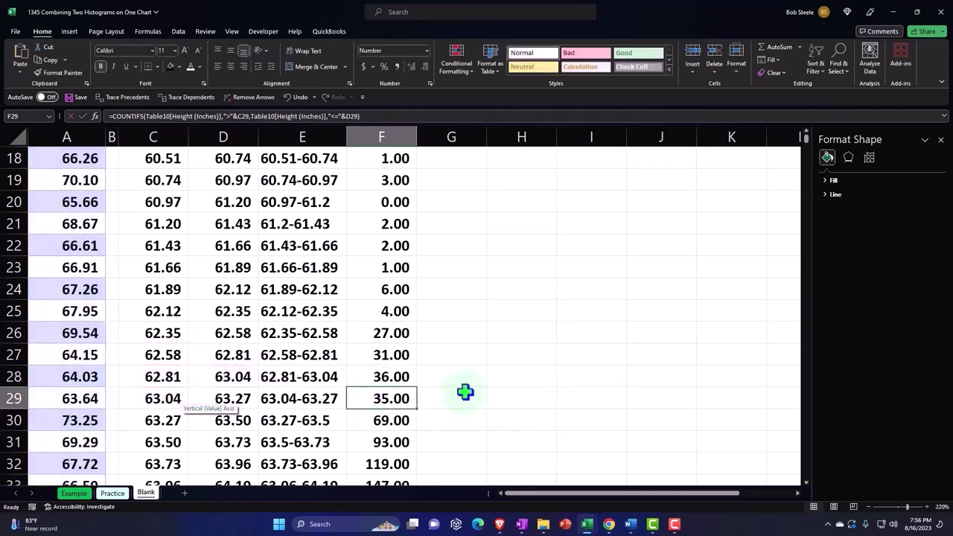
pyautogui.scroll(4, 465, 393)
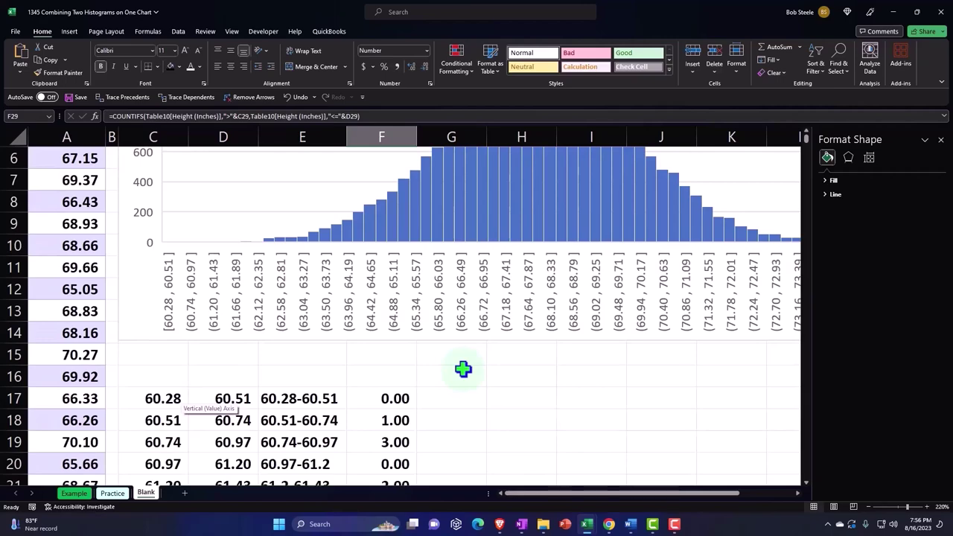
pyautogui.scroll(-1, 462, 369)
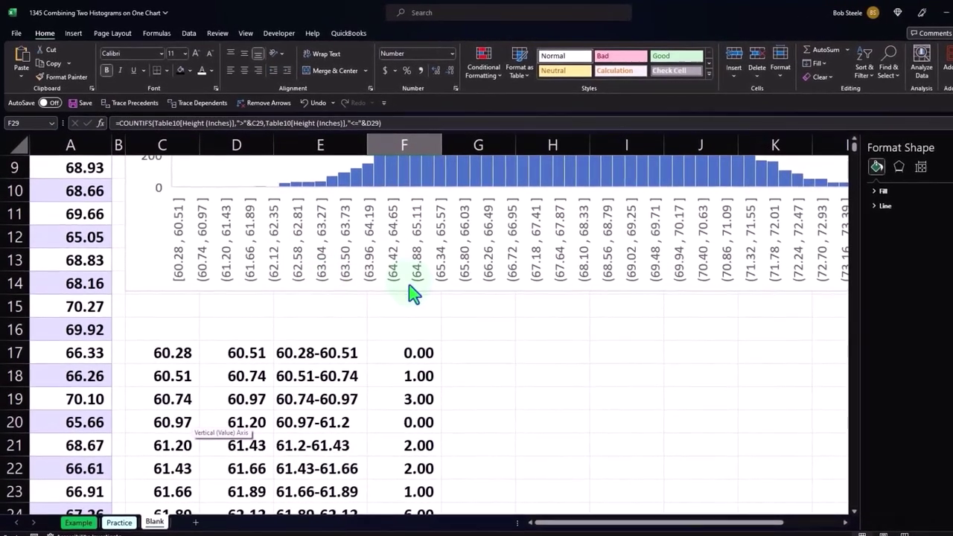
pyautogui.click(320, 349)
pyautogui.click(396, 353)
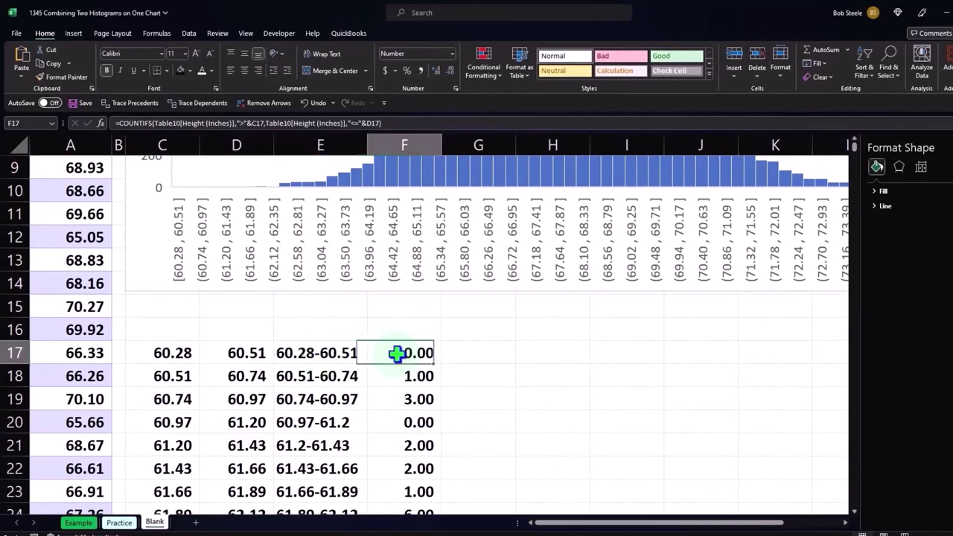
pyautogui.moveTo(327, 354)
pyautogui.mouseDown()
pyautogui.moveTo(442, 480)
pyautogui.moveTo(442, 470)
pyautogui.mouseUp()
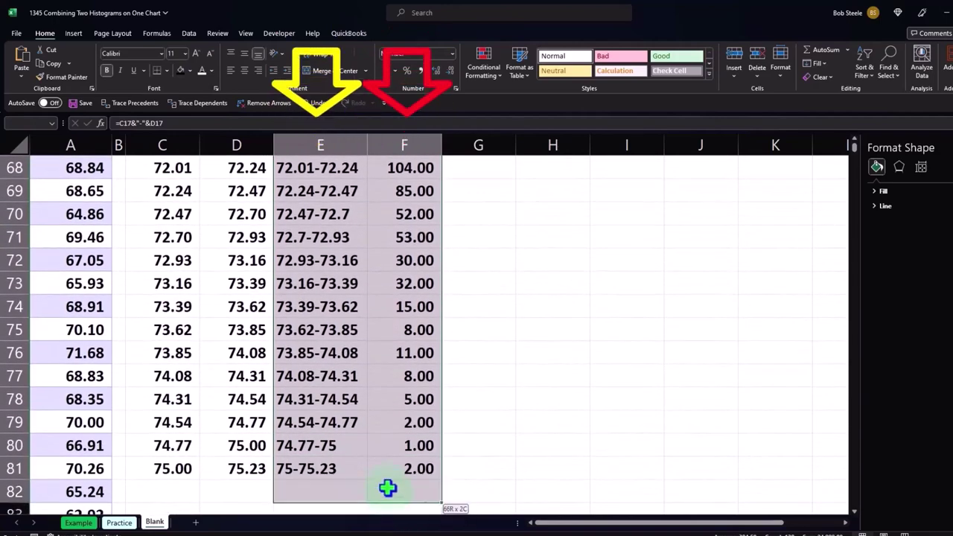
pyautogui.moveTo(442, 470); pyautogui.dragTo(387, 487)
pyautogui.scroll(3, 481, 429)
pyautogui.scroll(6, 481, 430)
pyautogui.scroll(3, 481, 430)
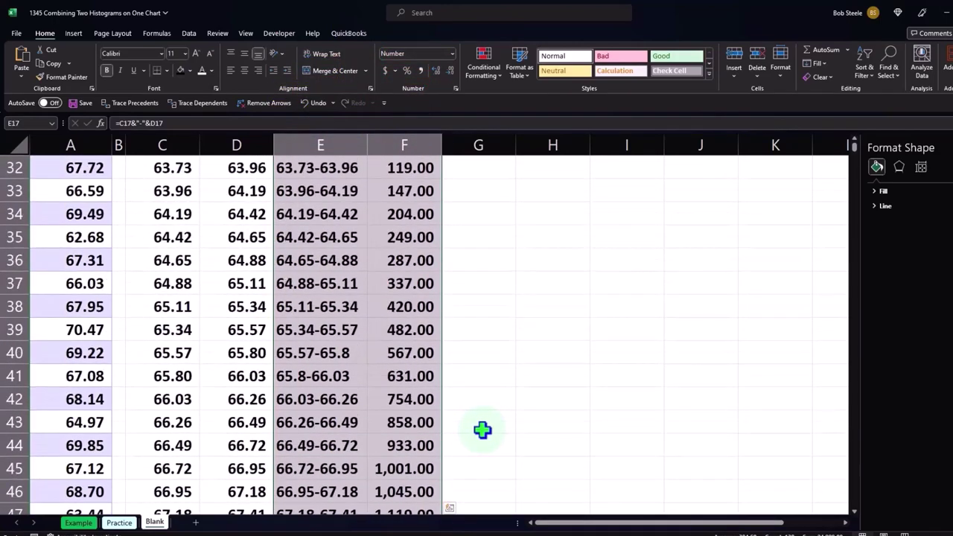
pyautogui.scroll(5, 482, 430)
pyautogui.scroll(2, 481, 430)
pyautogui.scroll(1, 481, 429)
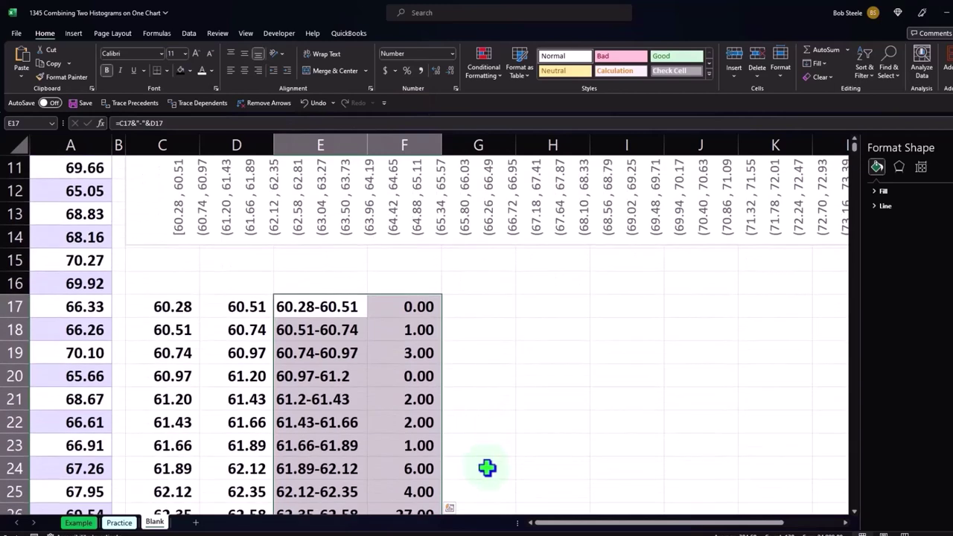
pyautogui.click(72, 33)
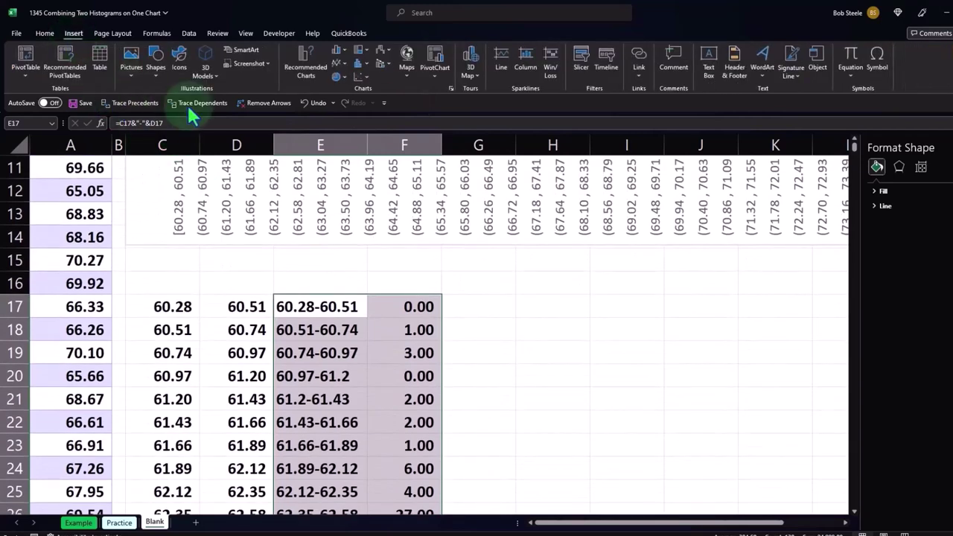
pyautogui.click(361, 65)
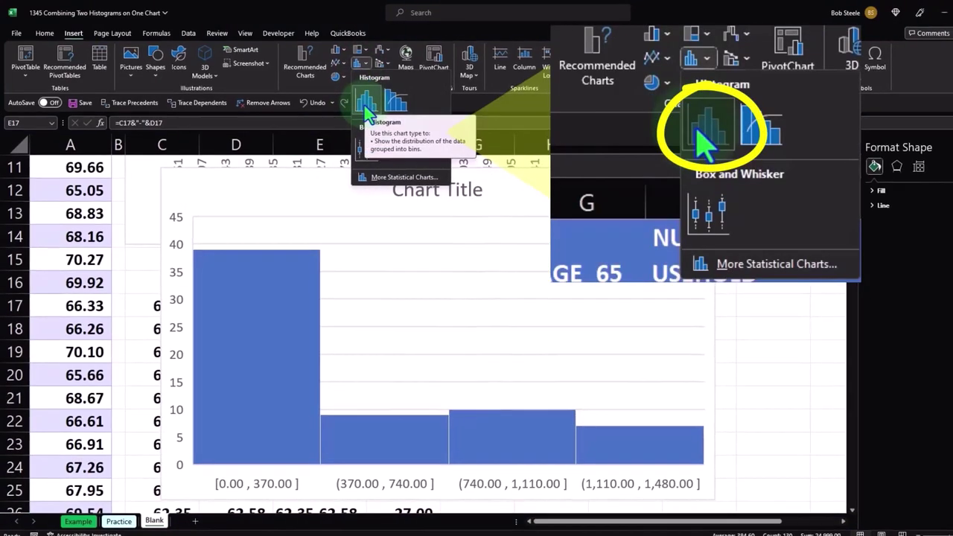
pyautogui.click(365, 102)
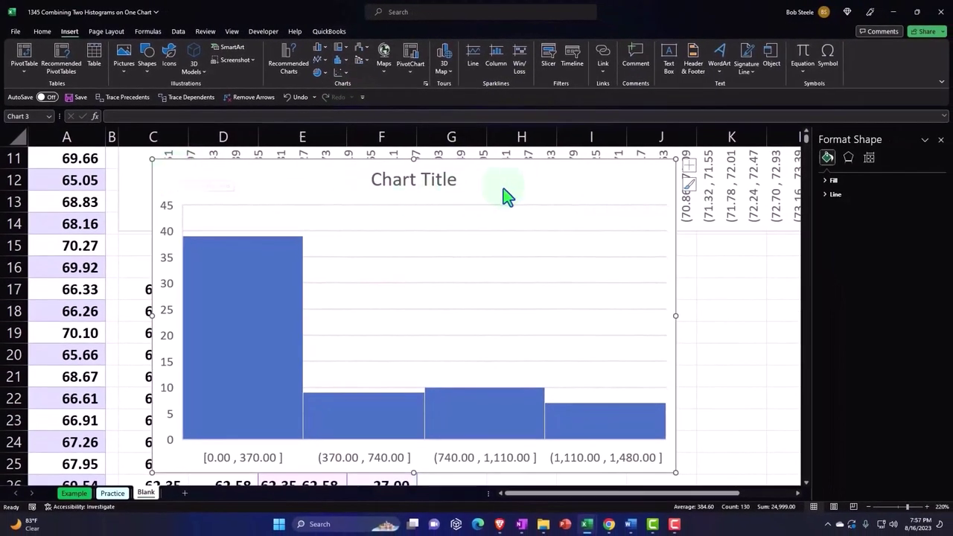
pyautogui.press('Delete')
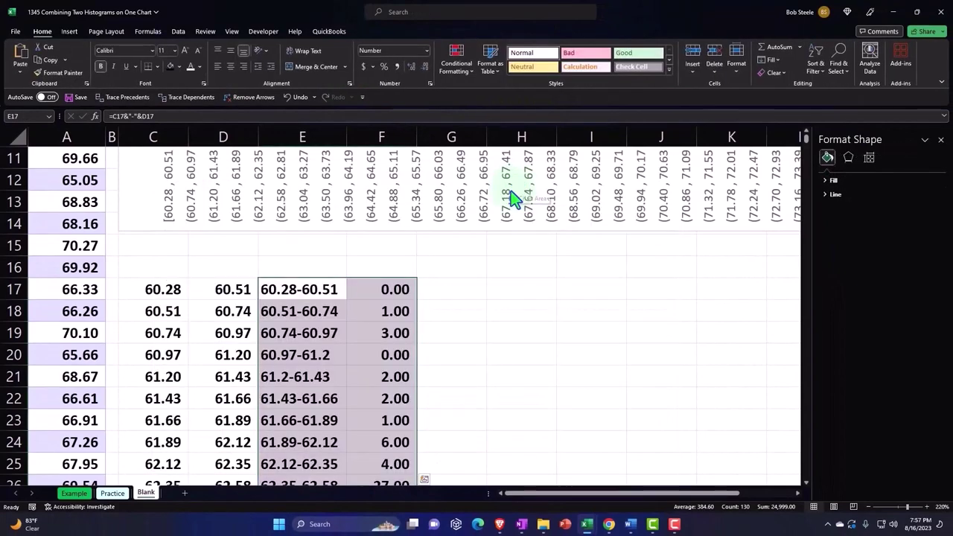
# Insert a plain column chart of the bin counts and place it beside the count table
pyautogui.click(68, 32)
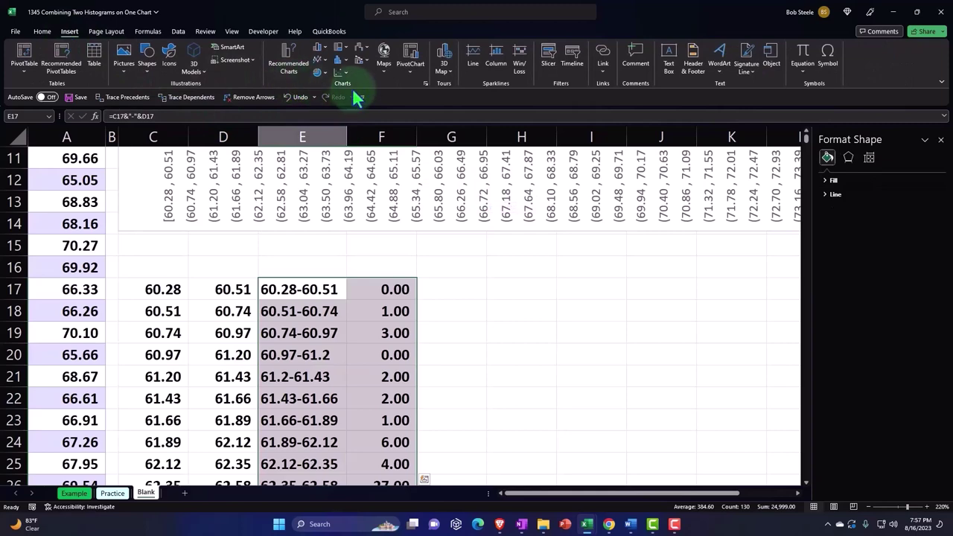
pyautogui.click(327, 50)
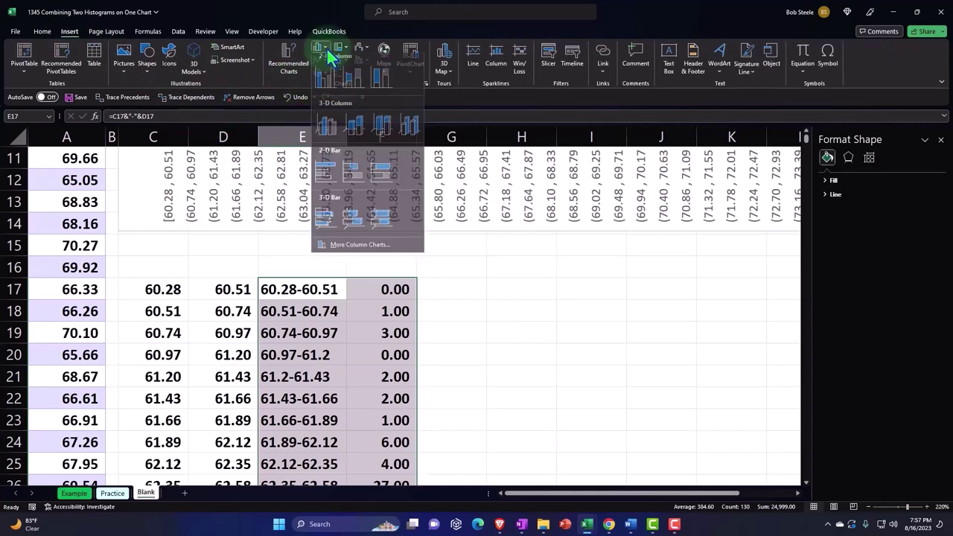
pyautogui.click(328, 84)
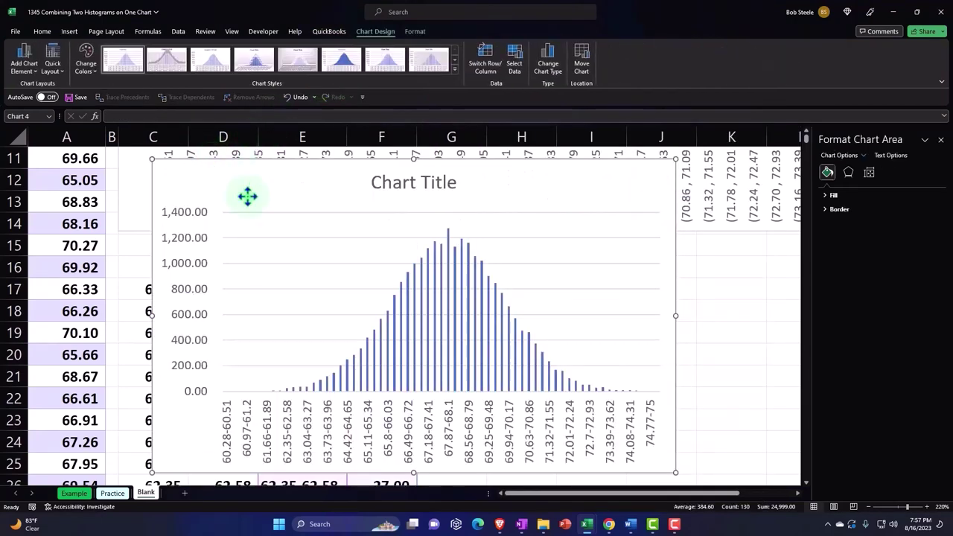
pyautogui.moveTo(247, 196); pyautogui.dragTo(514, 297)
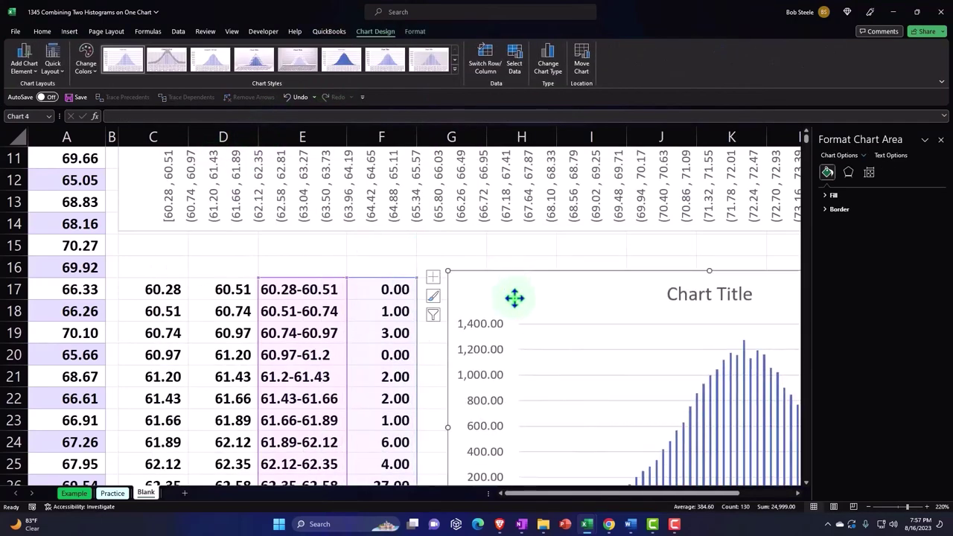
pyautogui.moveTo(595, 493); pyautogui.dragTo(674, 493)
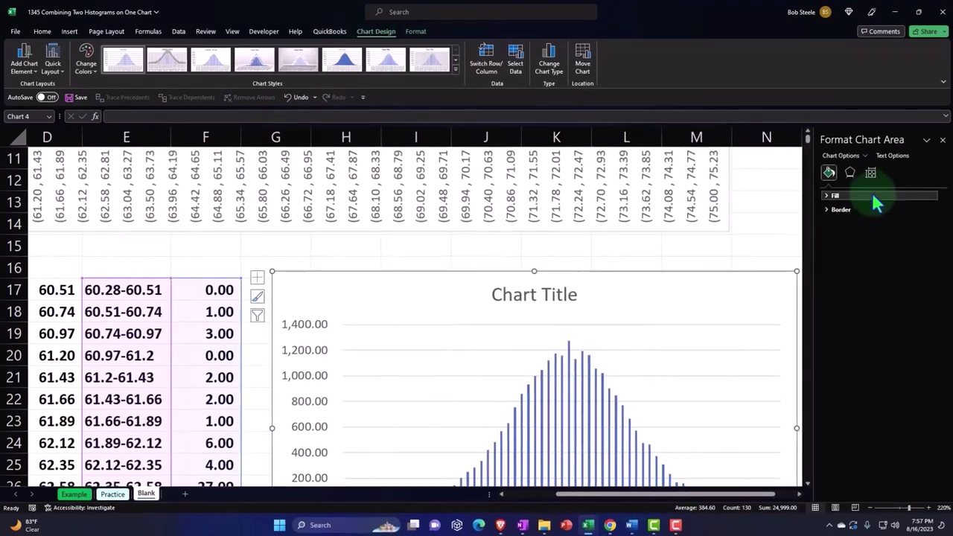
pyautogui.click(942, 139)
# Enlarge the new column chart
pyautogui.scroll(-1, 819, 476)
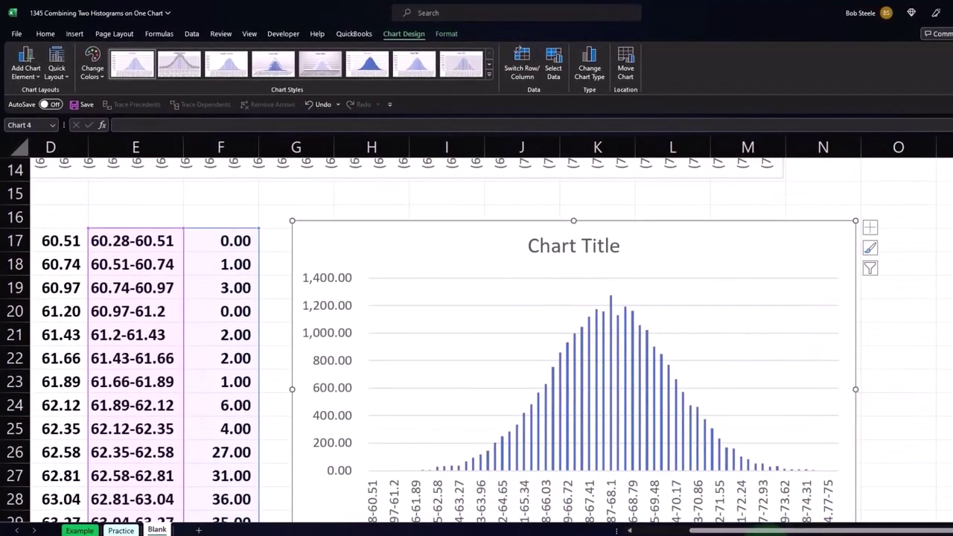
pyautogui.hscroll(1, 802, 420)
pyautogui.scroll(-3, 803, 421)
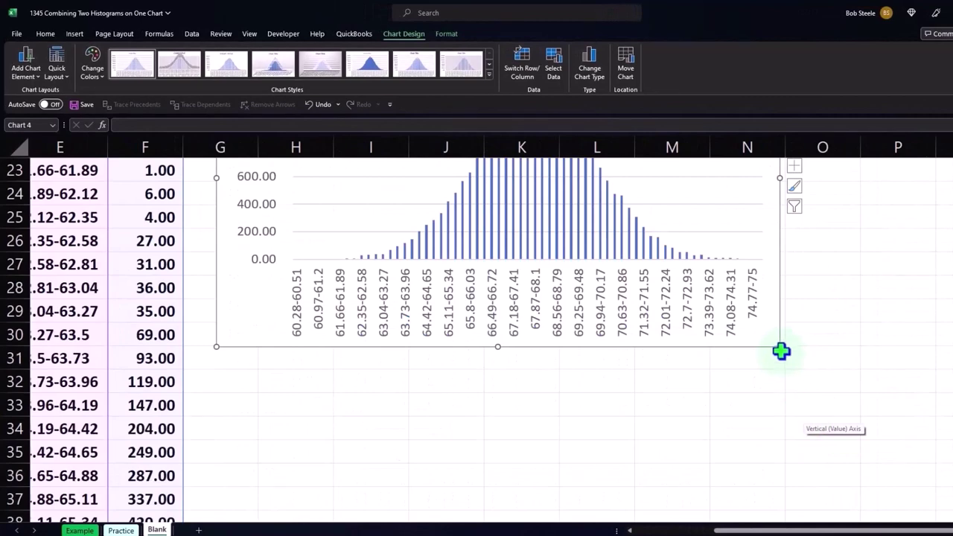
pyautogui.moveTo(779, 347); pyautogui.dragTo(949, 460)
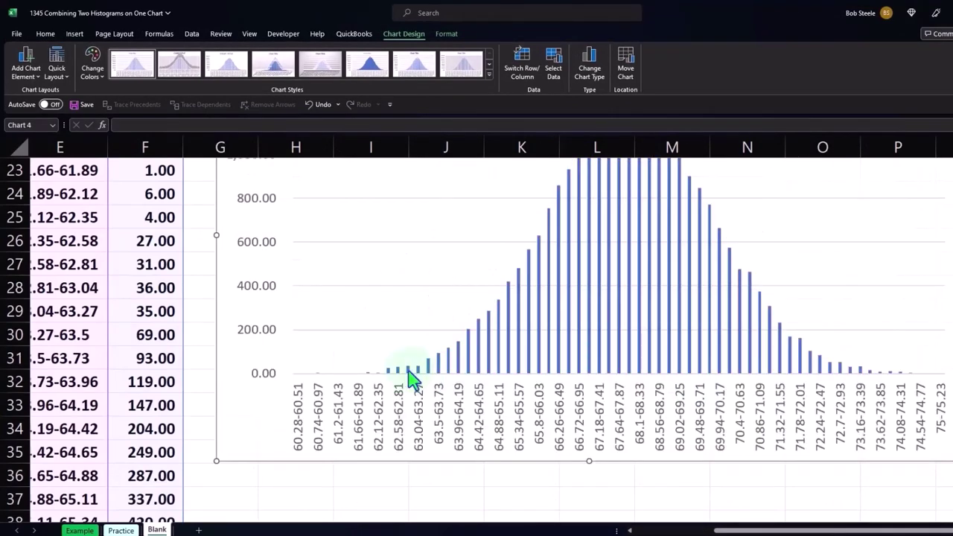
# Move the built-in histogram chart slightly to the right
pyautogui.scroll(7, 414, 380)
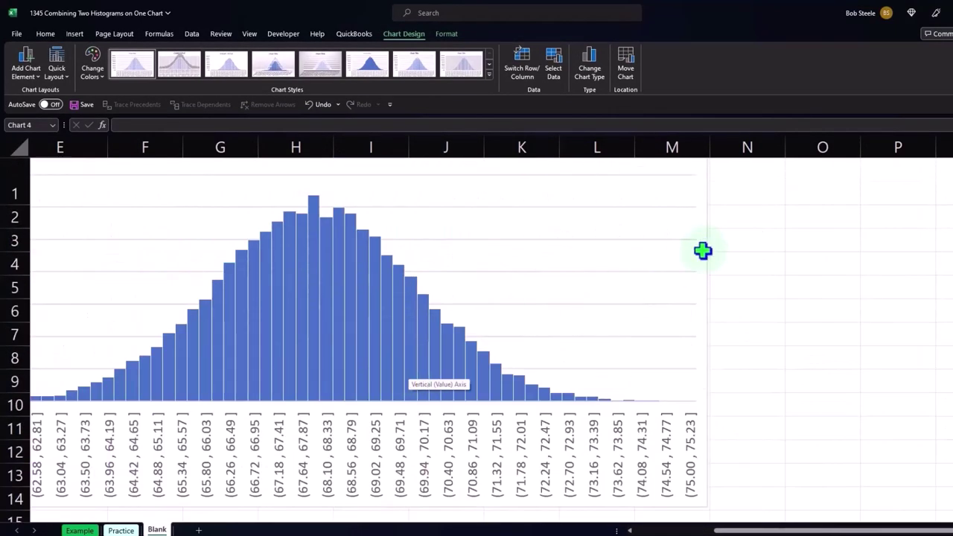
pyautogui.click(212, 398)
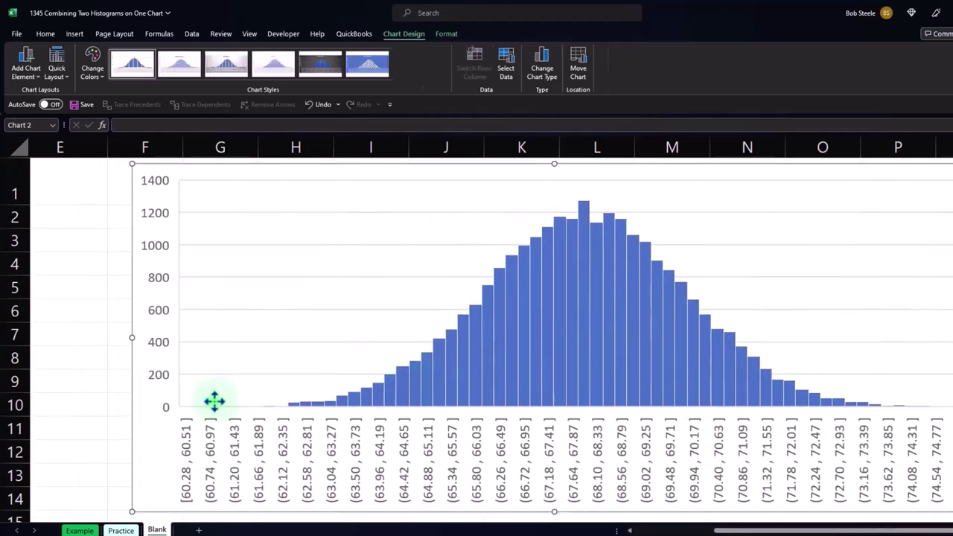
pyautogui.scroll(-3, 213, 401)
pyautogui.moveTo(157, 295); pyautogui.dragTo(224, 292)
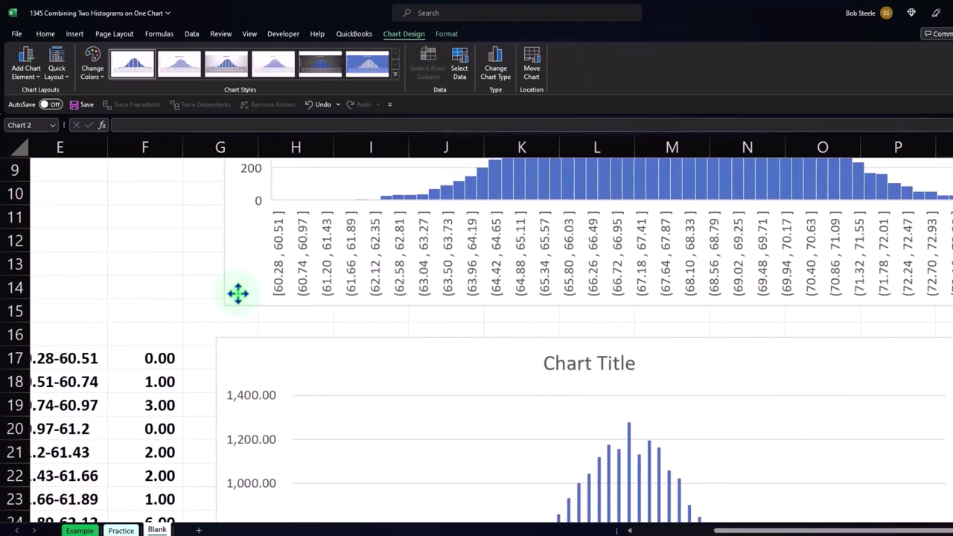
pyautogui.scroll(3, 404, 328)
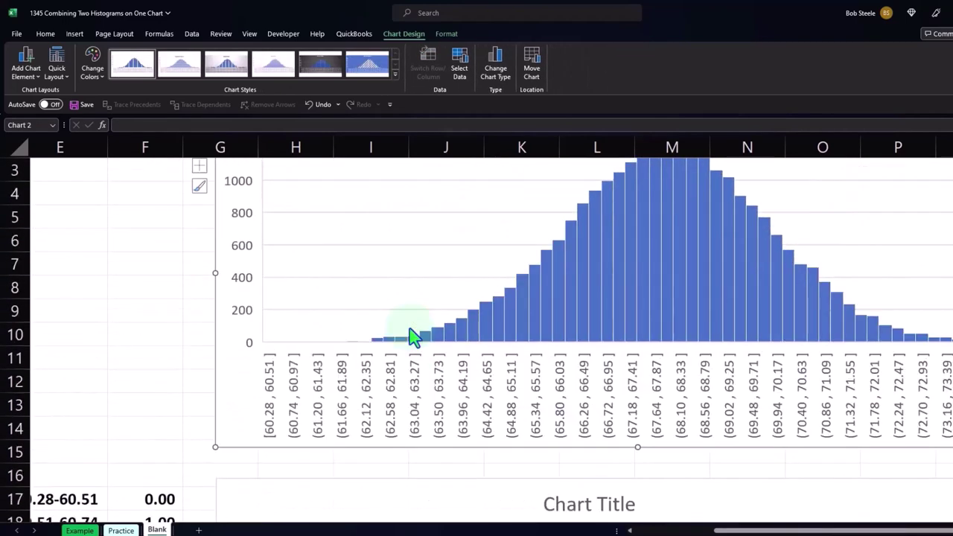
# Select the column series of the manual histogram chart below
pyautogui.scroll(-4, 411, 335)
pyautogui.scroll(-2, 424, 340)
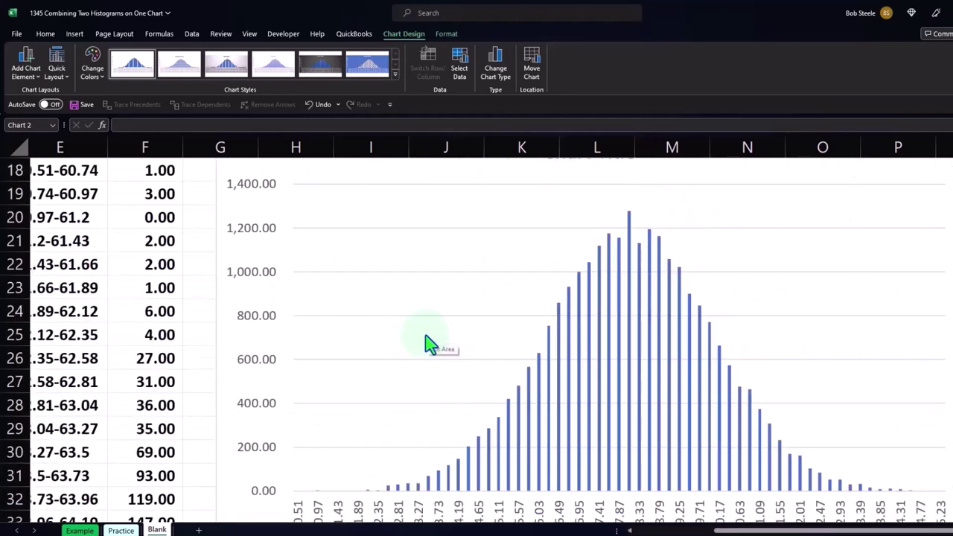
pyautogui.scroll(-1, 428, 342)
pyautogui.scroll(-1, 428, 342)
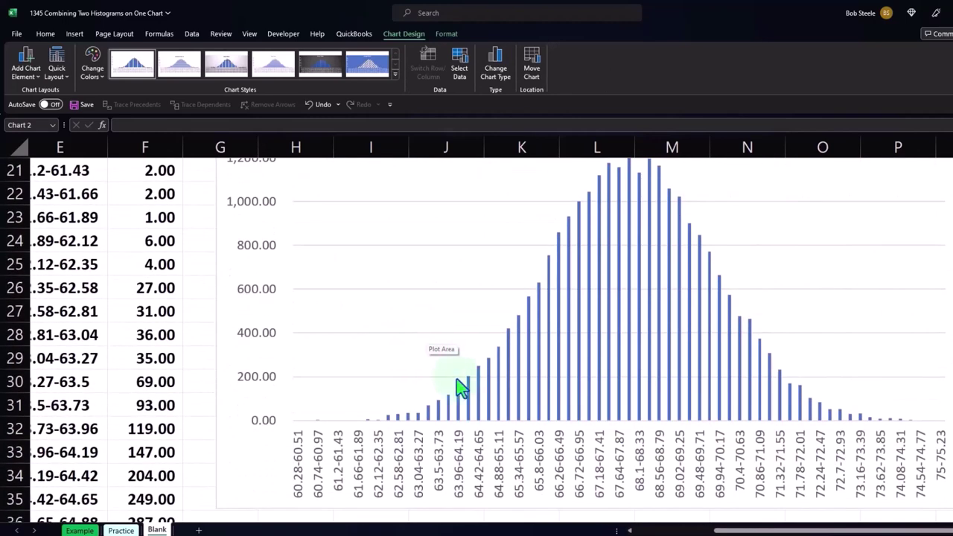
pyautogui.click(581, 314)
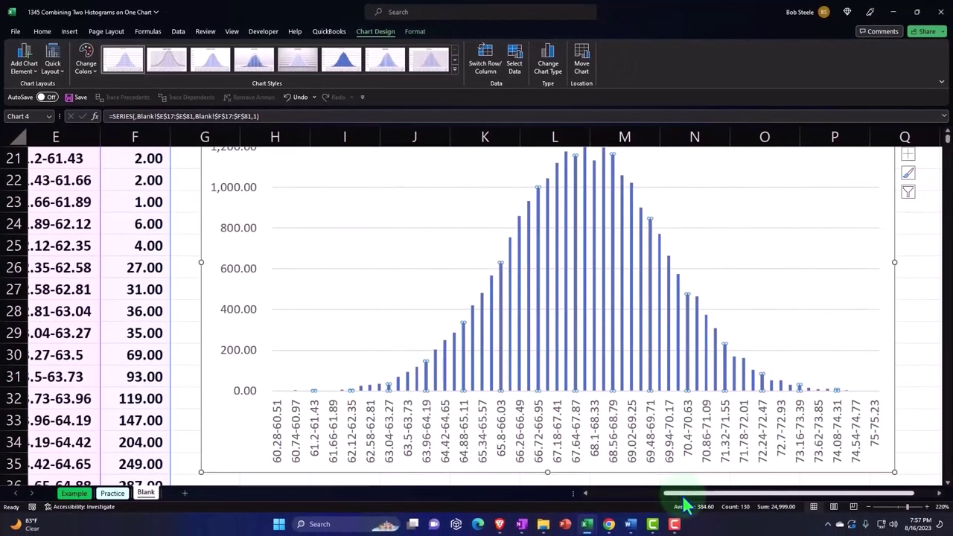
# Set the manual histogram's column gap width to 10% so the bars nearly touch
pyautogui.moveTo(685, 496); pyautogui.dragTo(690, 496)
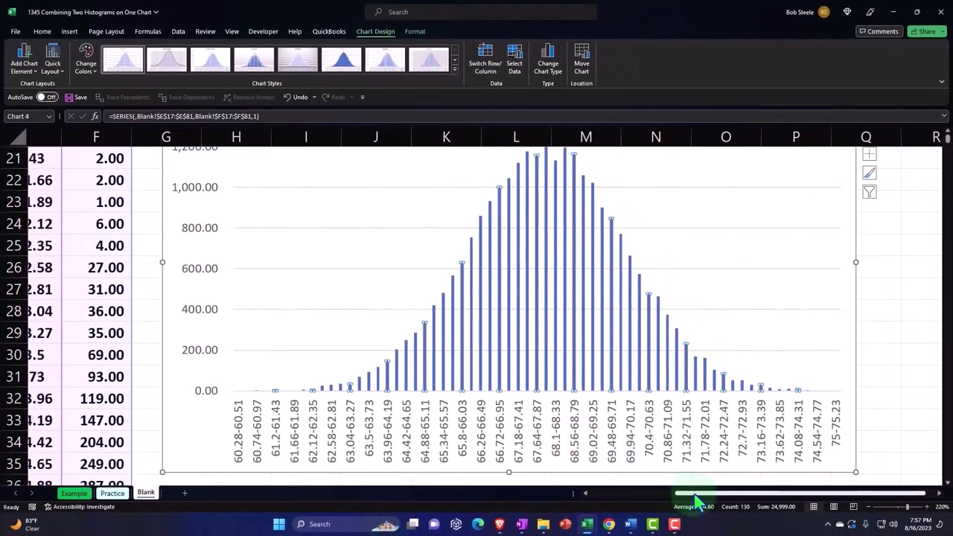
pyautogui.doubleClick(564, 241)
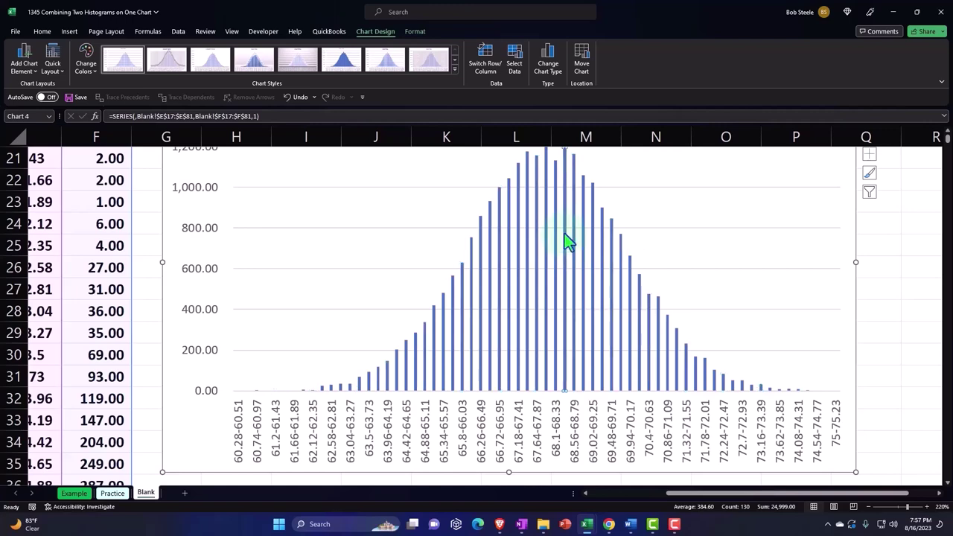
pyautogui.click(546, 223)
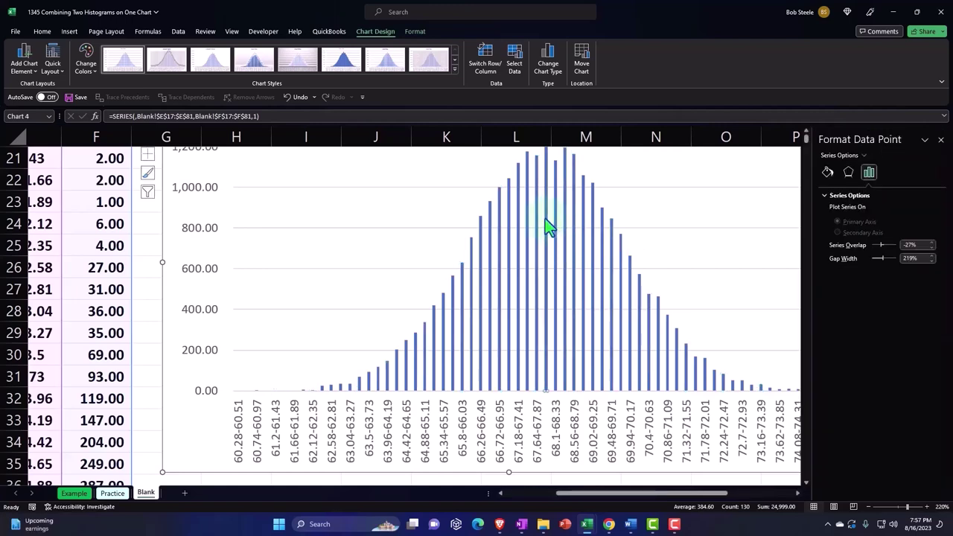
pyautogui.scroll(1, 551, 253)
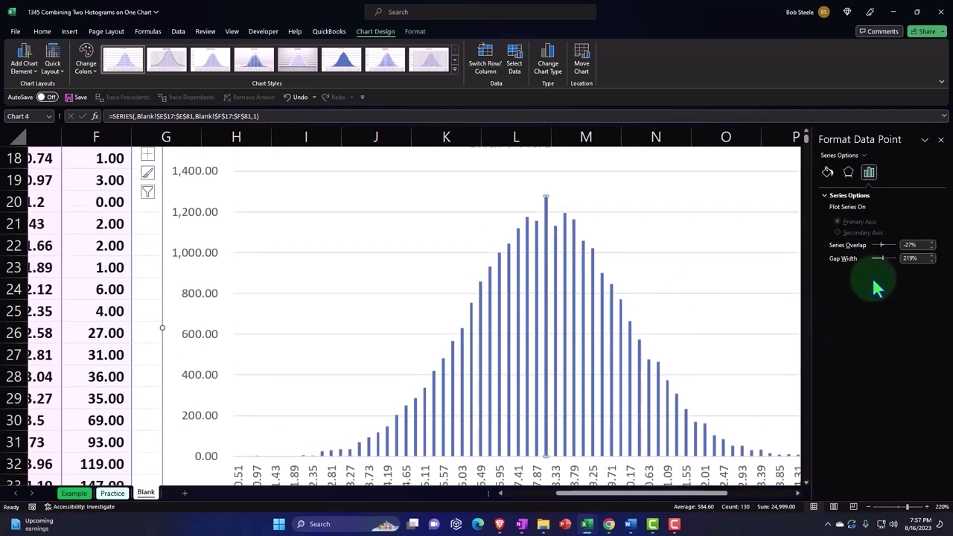
pyautogui.click(914, 258)
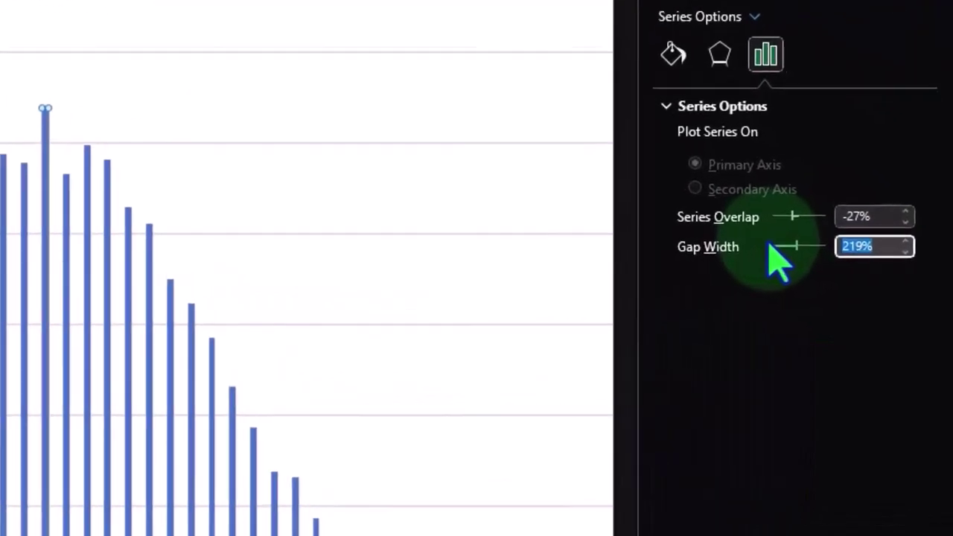
pyautogui.write('1')
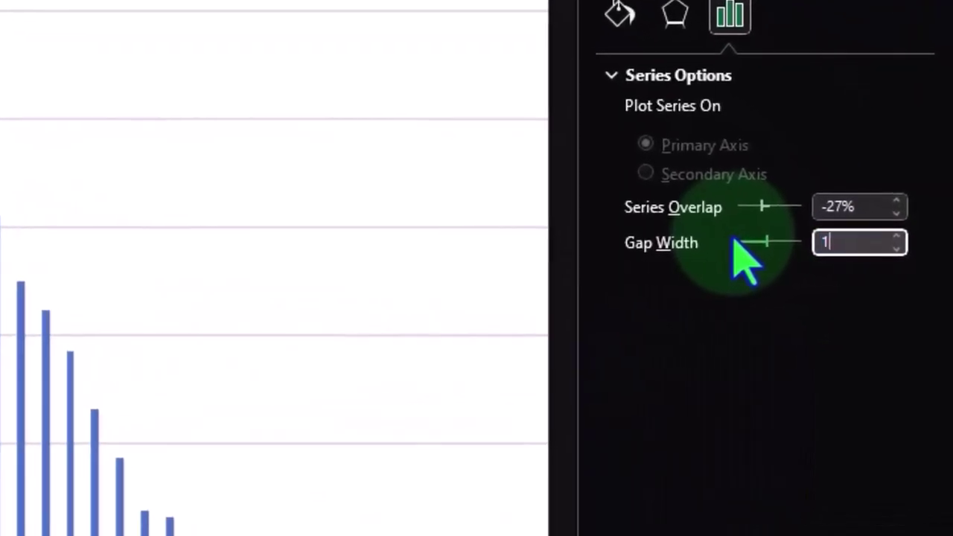
pyautogui.write('0')
pyautogui.press('Return')
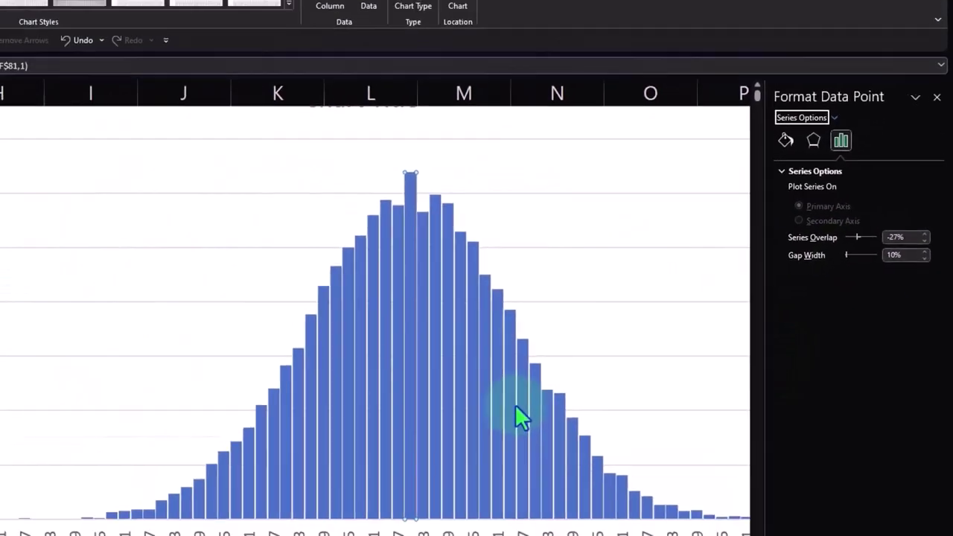
pyautogui.scroll(1, 623, 370)
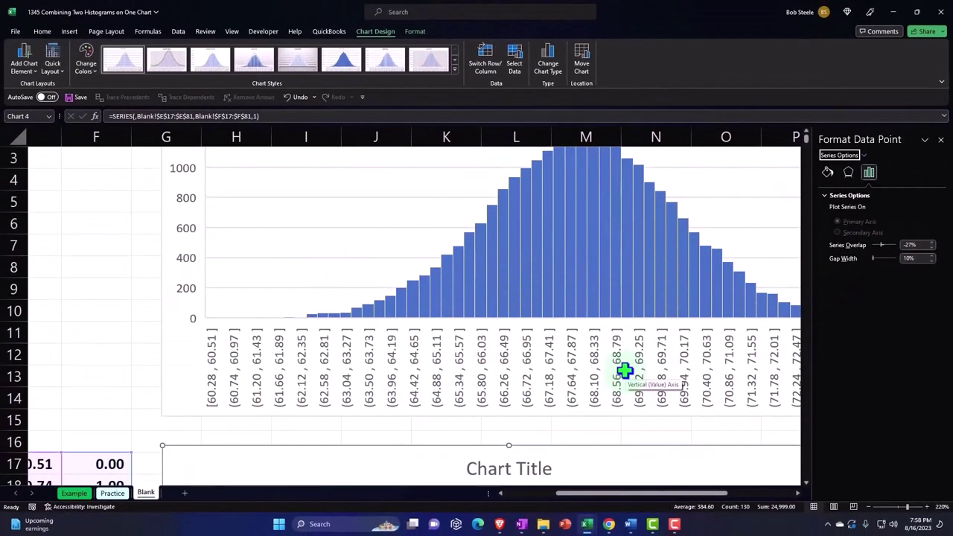
pyautogui.scroll(1, 623, 370)
pyautogui.scroll(-2, 624, 370)
pyautogui.scroll(-2, 623, 370)
pyautogui.scroll(-1, 625, 373)
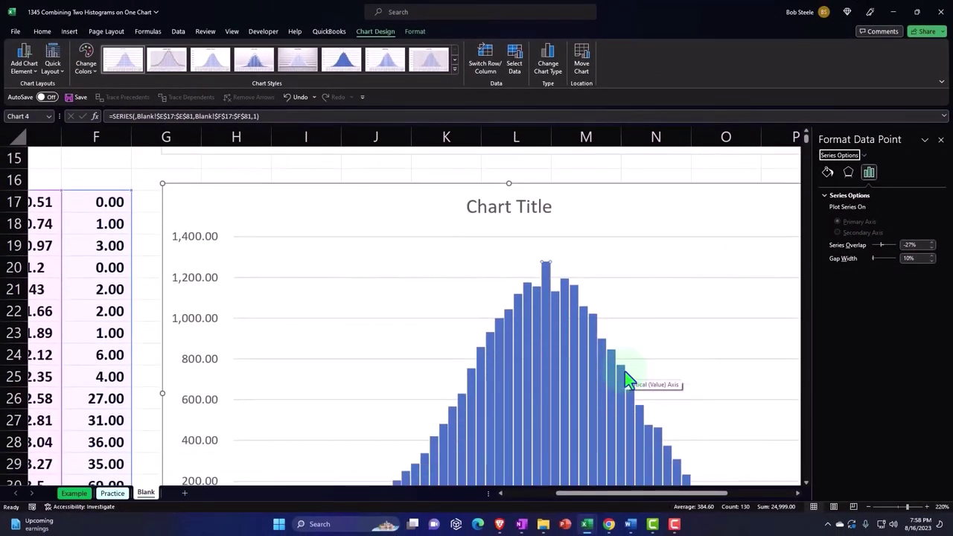
pyautogui.click(412, 201)
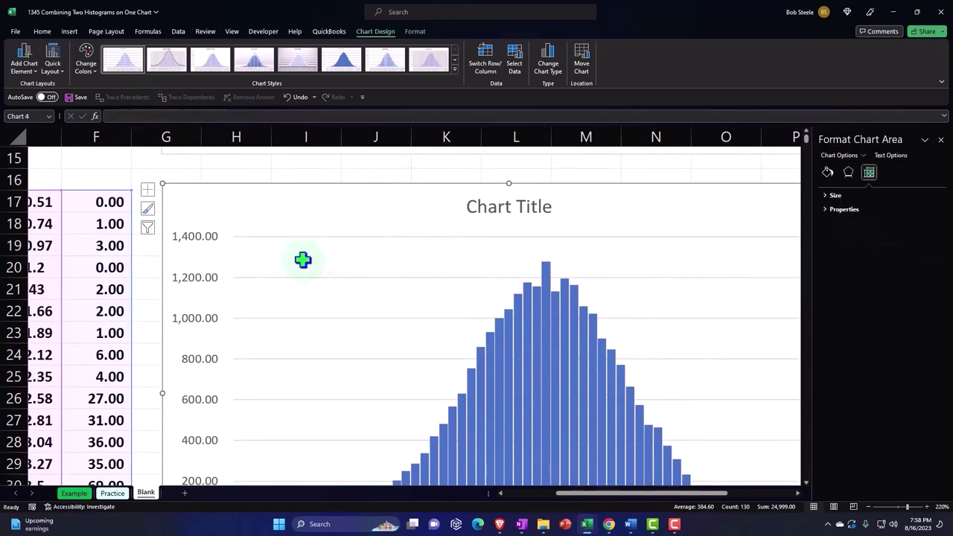
pyautogui.scroll(-1, 303, 259)
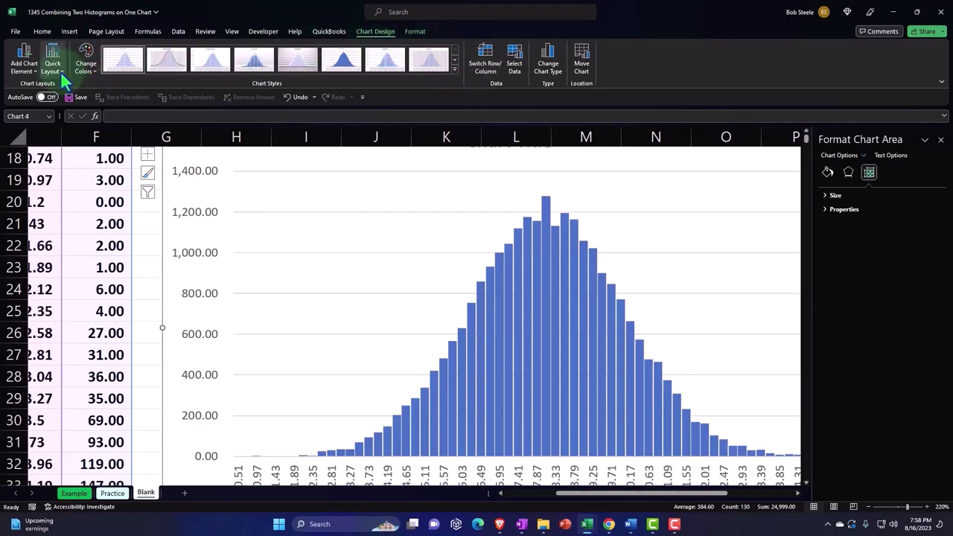
pyautogui.click(29, 70)
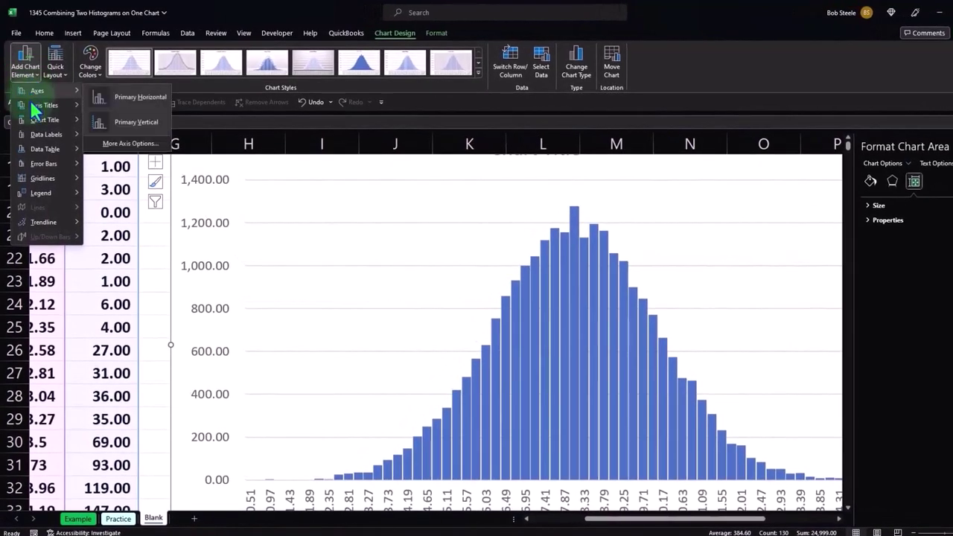
pyautogui.moveTo(46, 134)
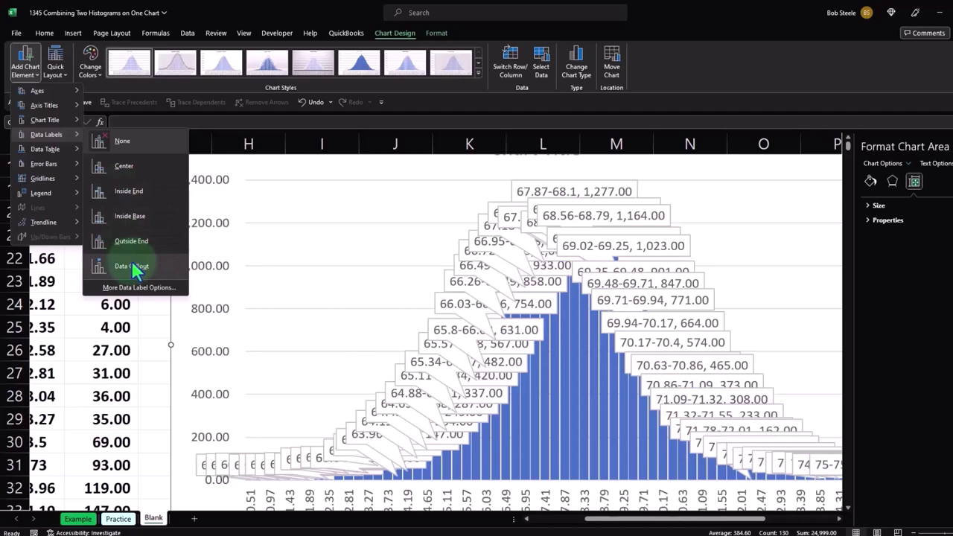
# Widen the manual histogram chart to the right without adding chart elements
pyautogui.press('Escape')
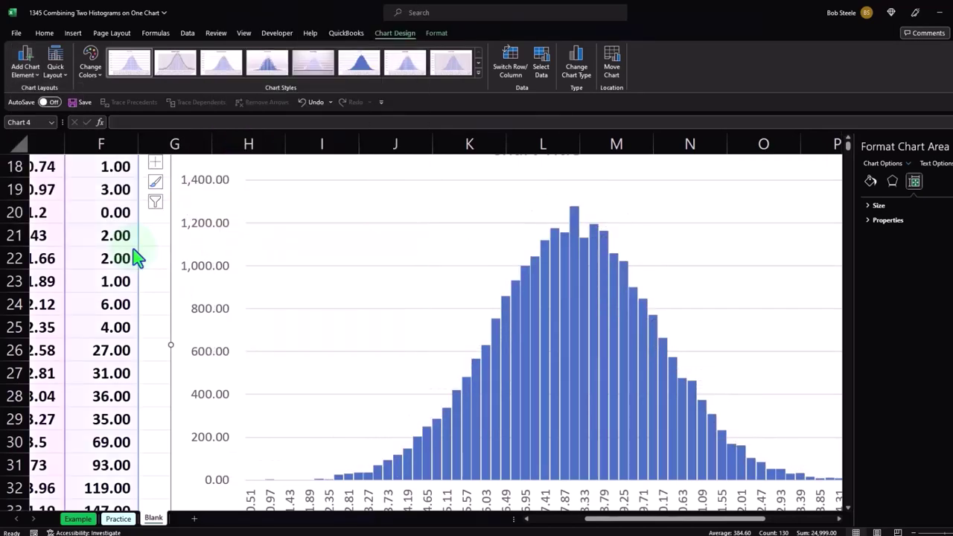
pyautogui.moveTo(642, 523); pyautogui.dragTo(723, 524)
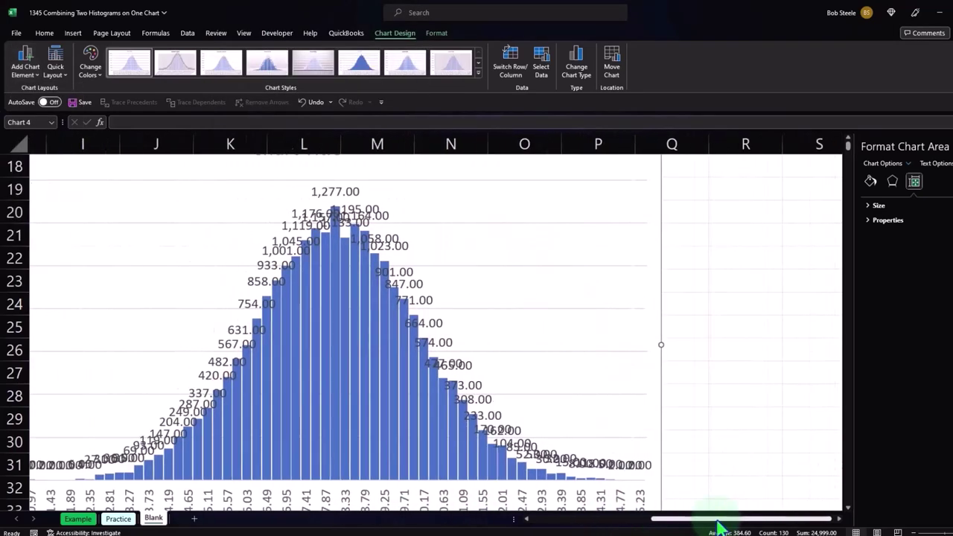
pyautogui.scroll(-3, 648, 449)
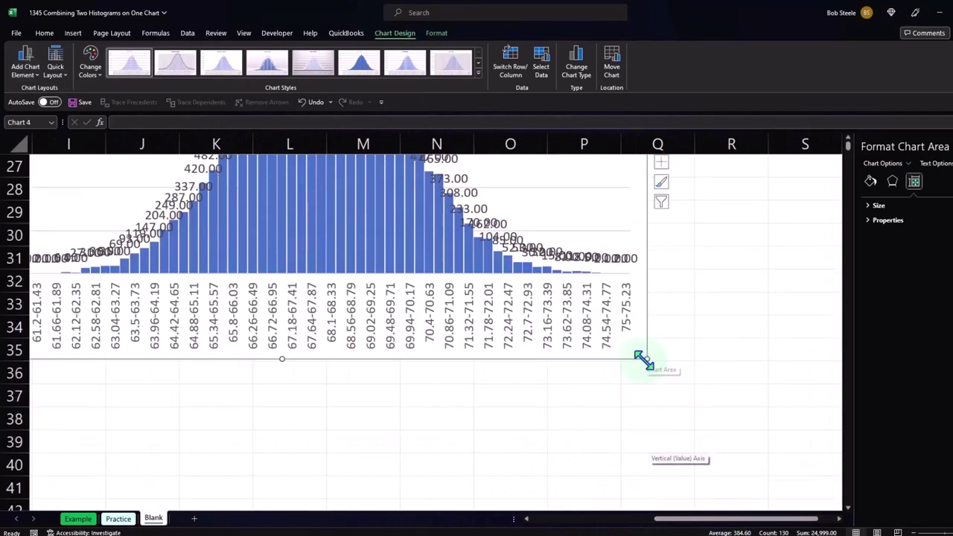
pyautogui.moveTo(641, 358); pyautogui.dragTo(810, 370)
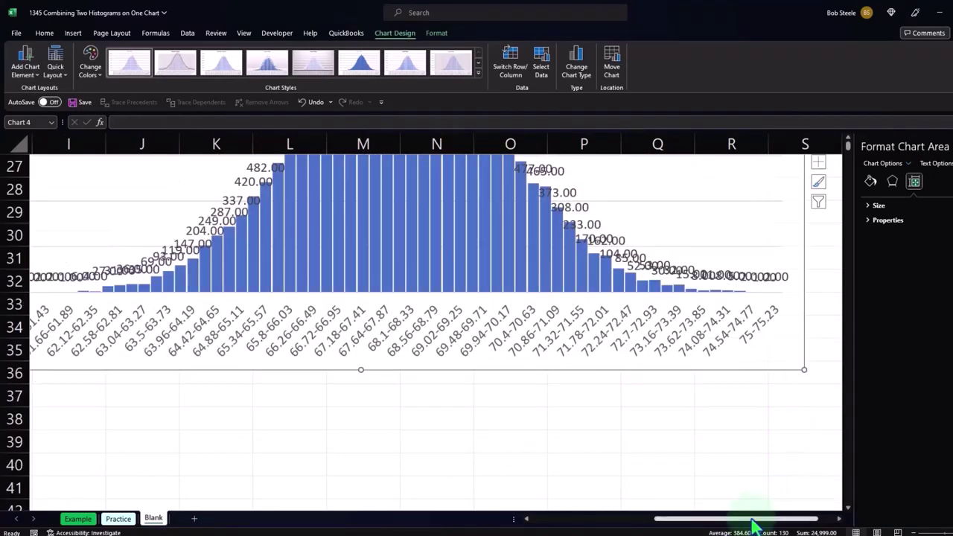
pyautogui.moveTo(754, 521); pyautogui.dragTo(787, 521)
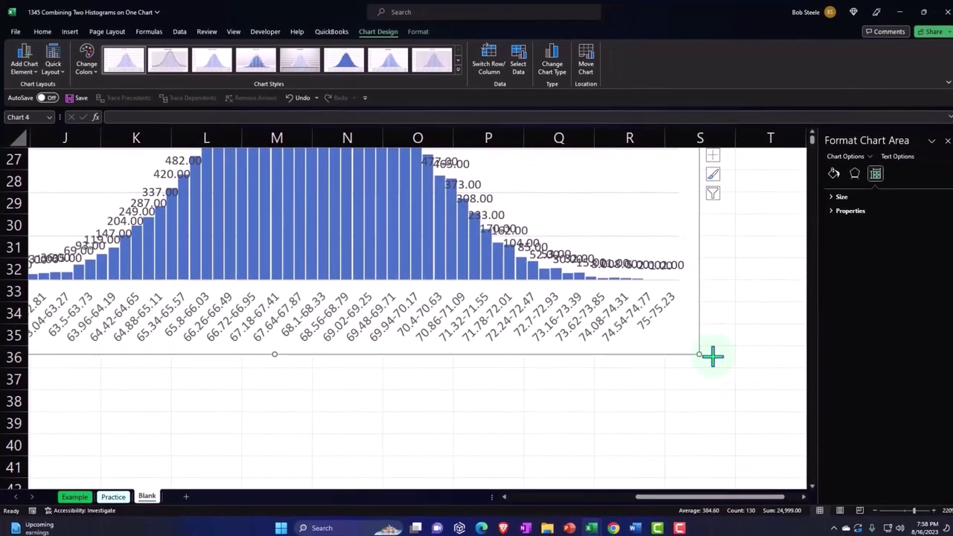
pyautogui.moveTo(716, 368); pyautogui.dragTo(747, 355)
pyautogui.scroll(2, 455, 447)
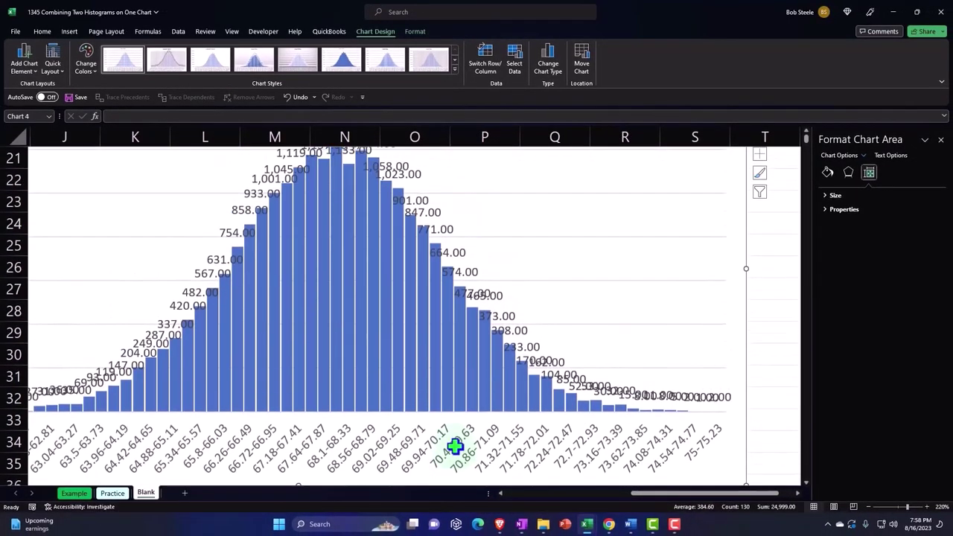
pyautogui.scroll(1, 454, 447)
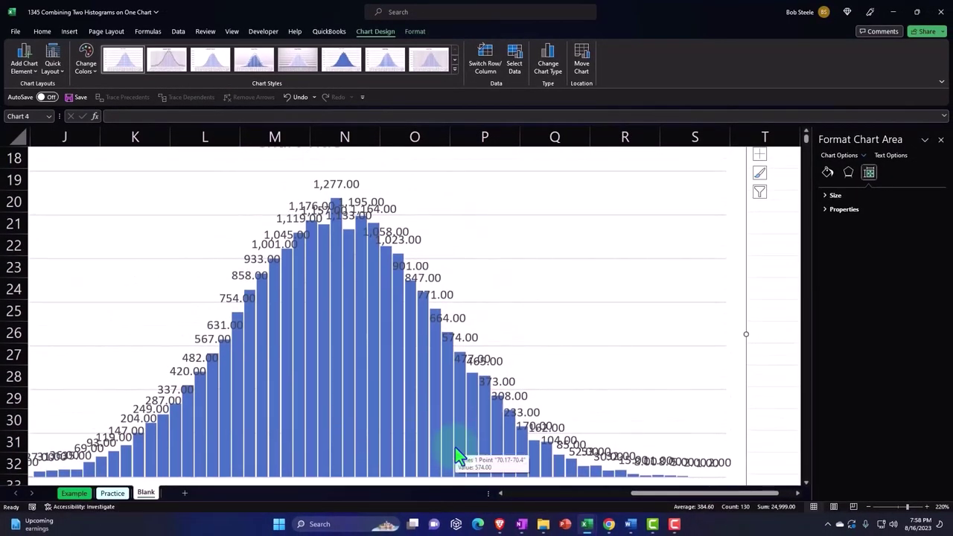
# Select only the 1,277.00 peak data label
pyautogui.click(341, 184)
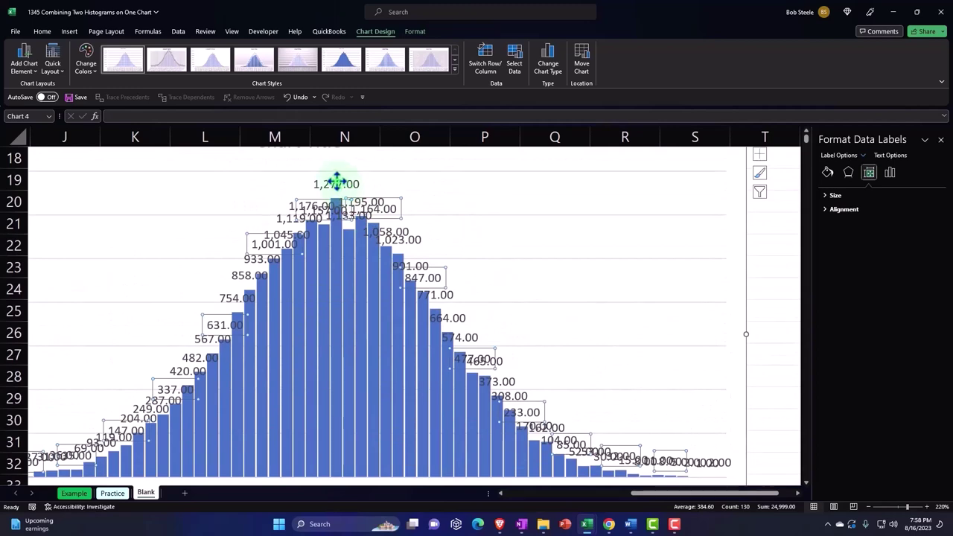
pyautogui.press('Escape')
pyautogui.click(336, 183)
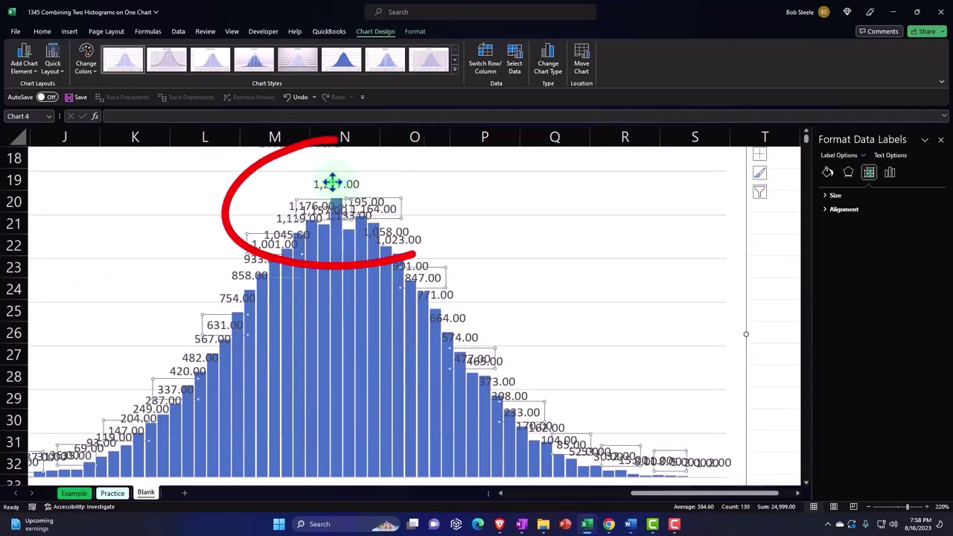
pyautogui.click(337, 184)
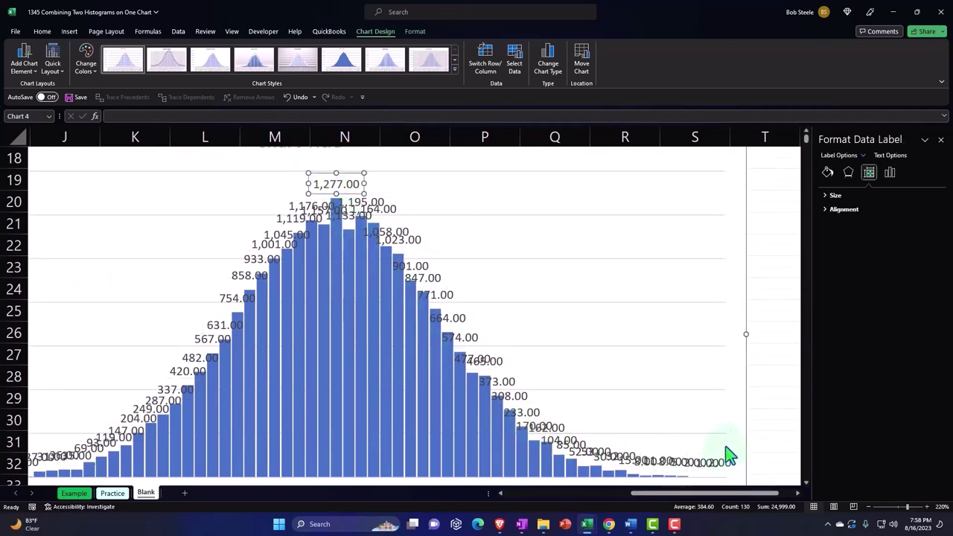
# Stretch the chart further right into the space freed by the formatting pane
pyautogui.scroll(-2, 729, 456)
pyautogui.moveTo(702, 493); pyautogui.dragTo(757, 493)
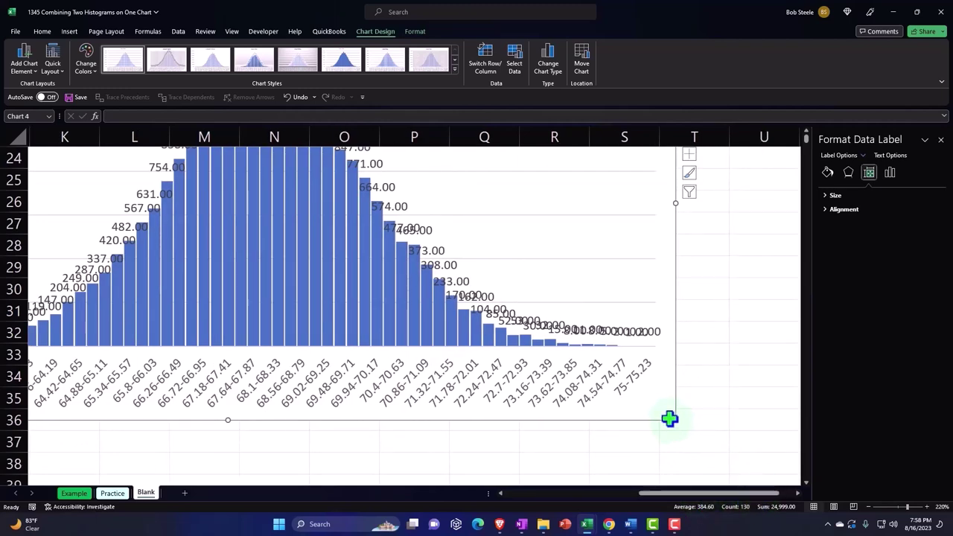
pyautogui.moveTo(678, 420); pyautogui.dragTo(774, 425)
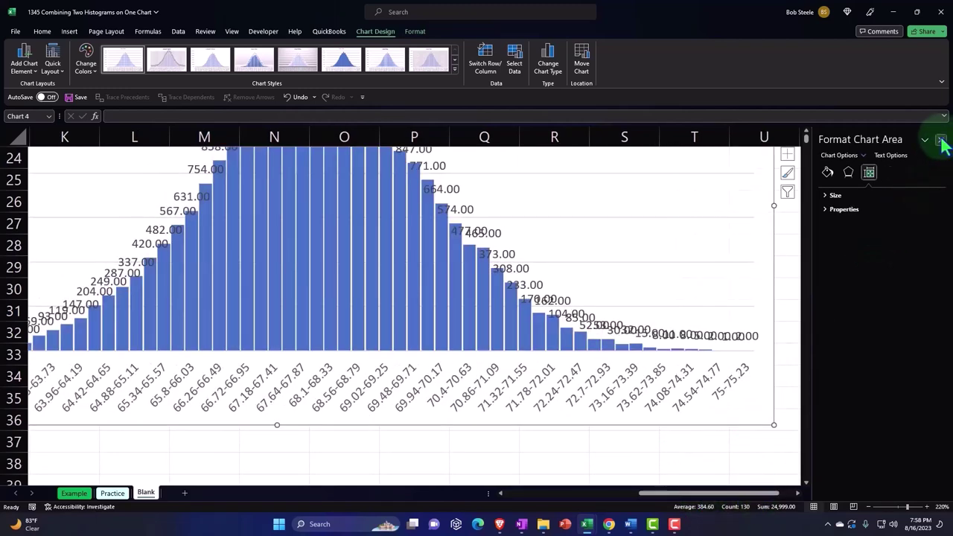
pyautogui.click(940, 139)
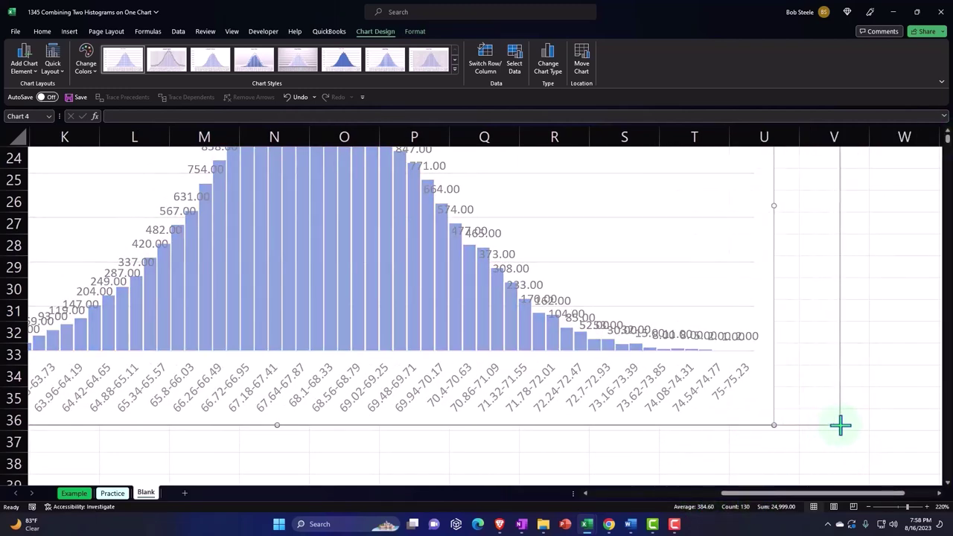
pyautogui.moveTo(769, 422); pyautogui.dragTo(840, 425)
pyautogui.click(489, 451)
# Enlarge the lower manual histogram chart downward and to the right
pyautogui.scroll(-1, 486, 448)
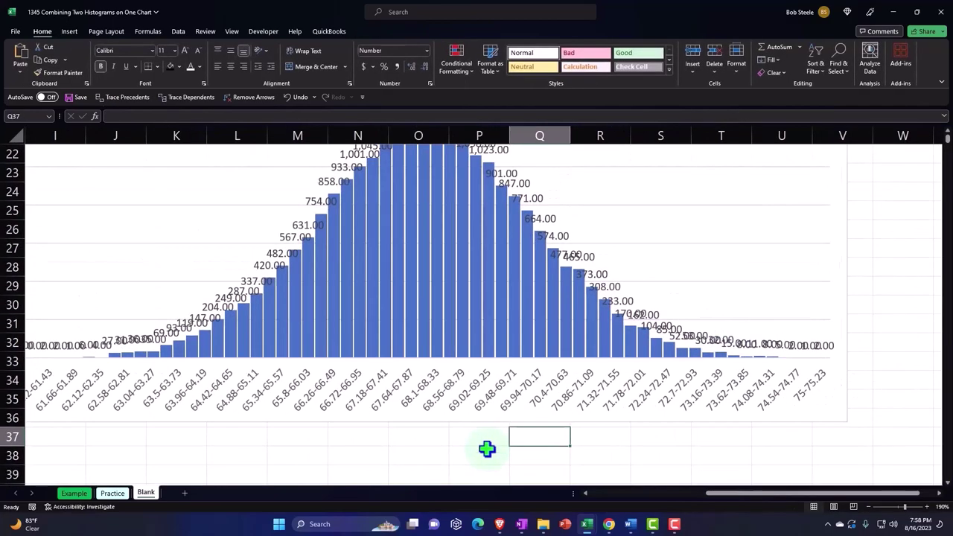
pyautogui.hscroll(-4, 491, 459)
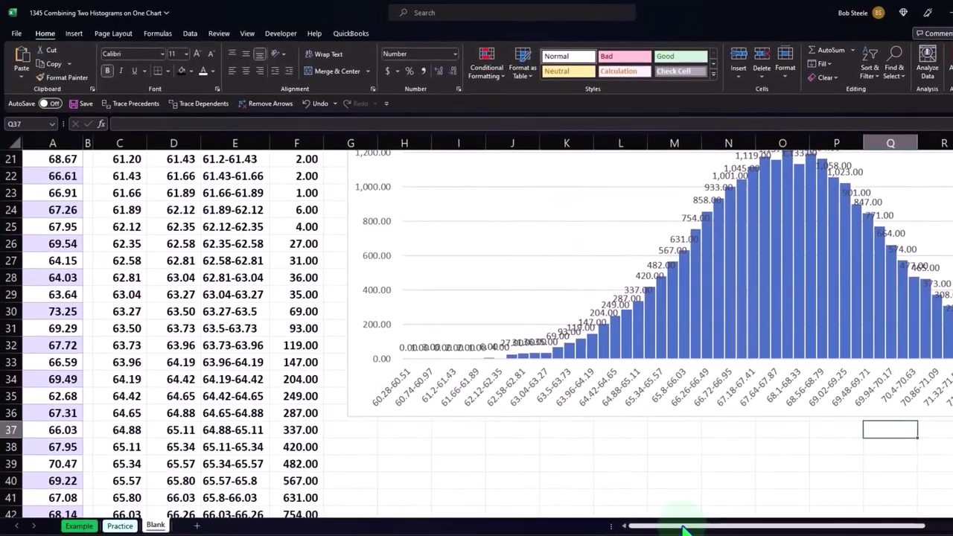
pyautogui.moveTo(684, 528); pyautogui.dragTo(760, 528)
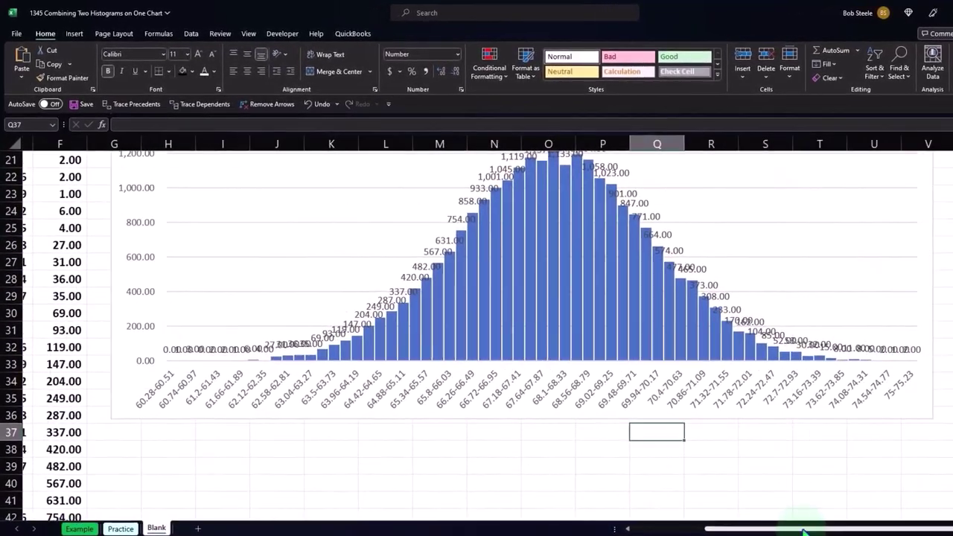
pyautogui.click(919, 414)
pyautogui.moveTo(931, 421); pyautogui.dragTo(951, 433)
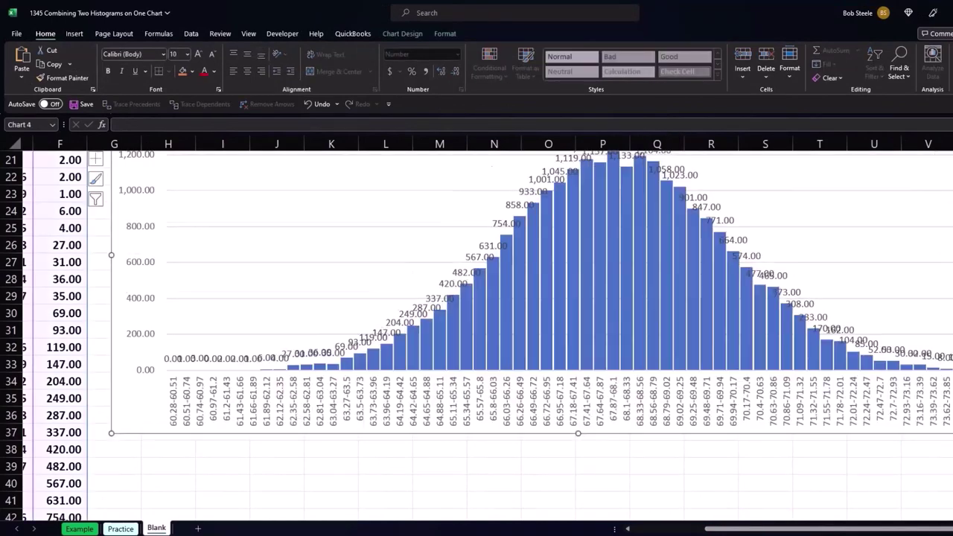
pyautogui.moveTo(860, 528); pyautogui.dragTo(869, 528)
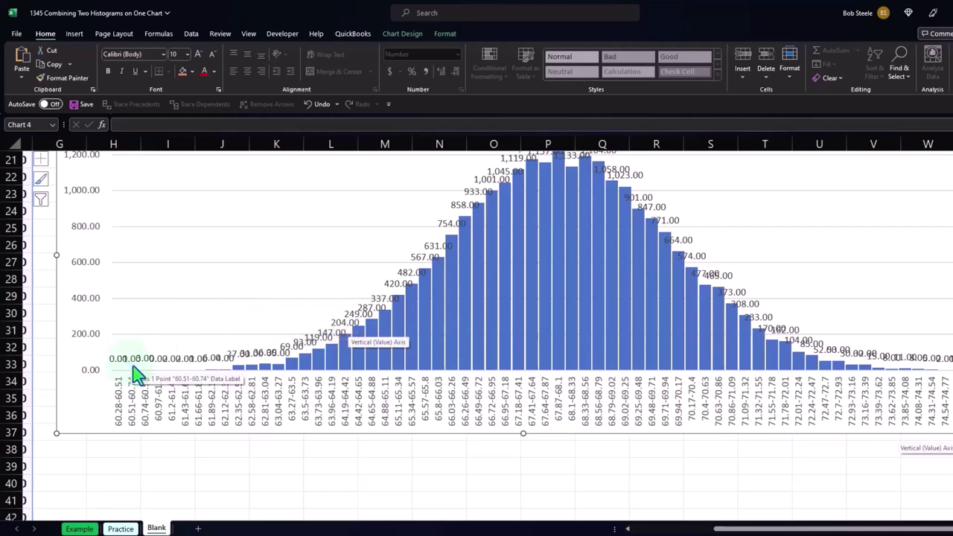
pyautogui.press('Escape')
# Widen the upper built-in histogram chart across the sheet
pyautogui.scroll(4, 319, 350)
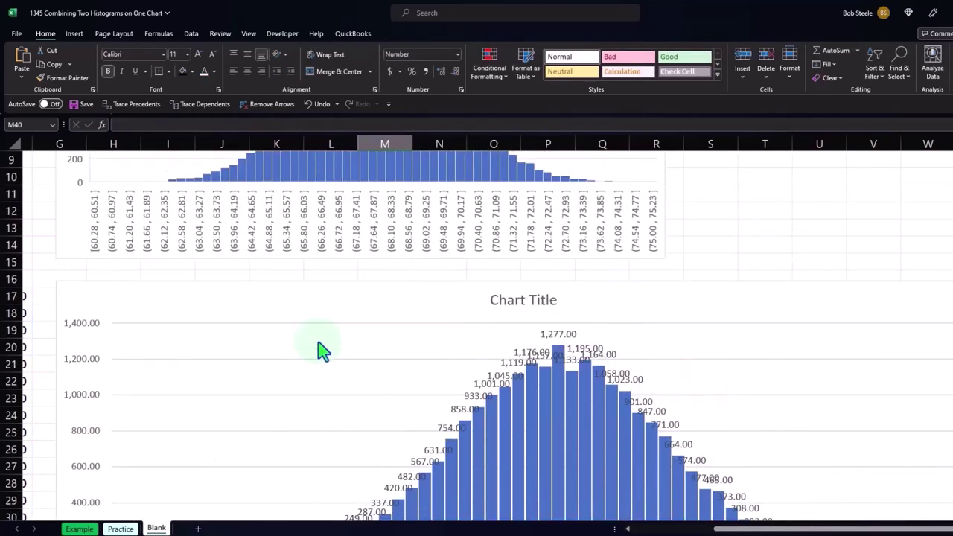
pyautogui.scroll(1, 461, 350)
pyautogui.scroll(1, 747, 293)
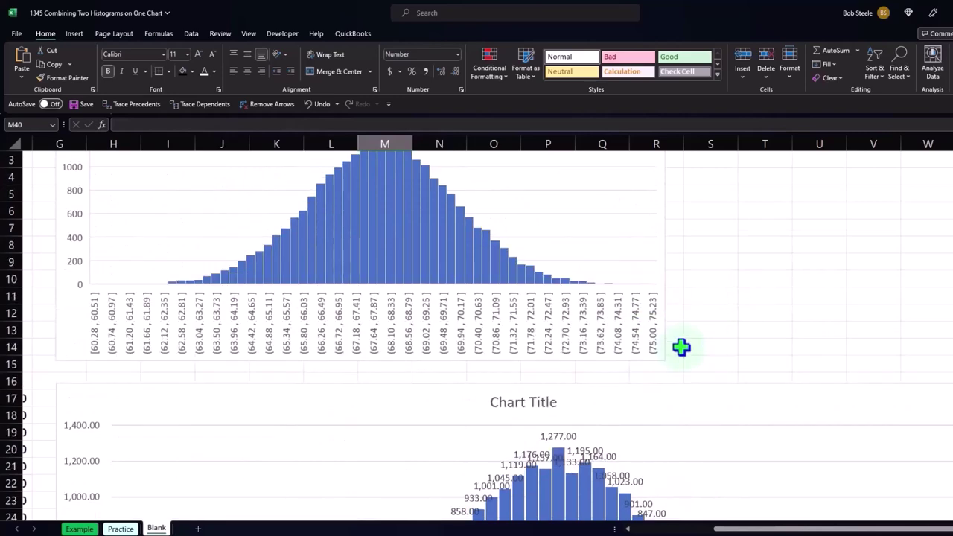
pyautogui.moveTo(665, 360); pyautogui.dragTo(951, 361)
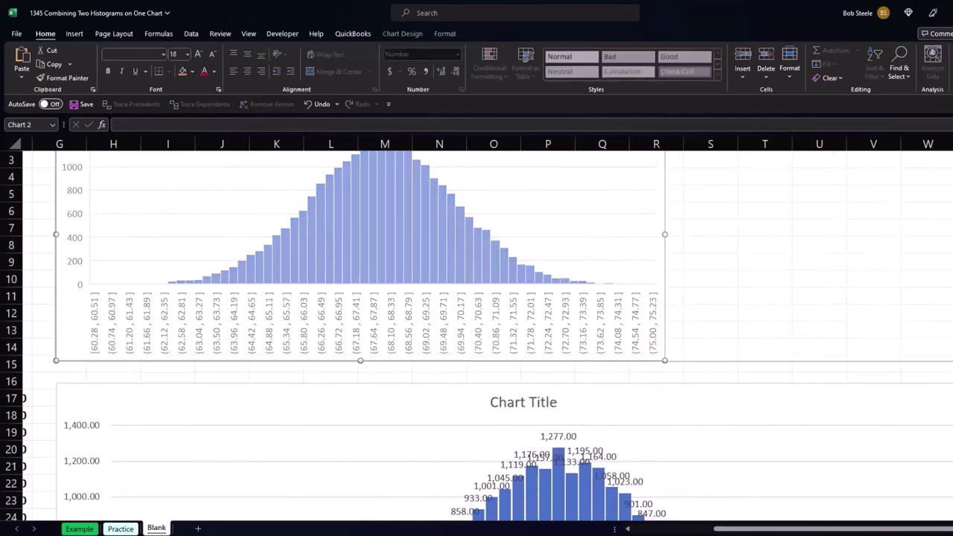
pyautogui.scroll(1, 606, 368)
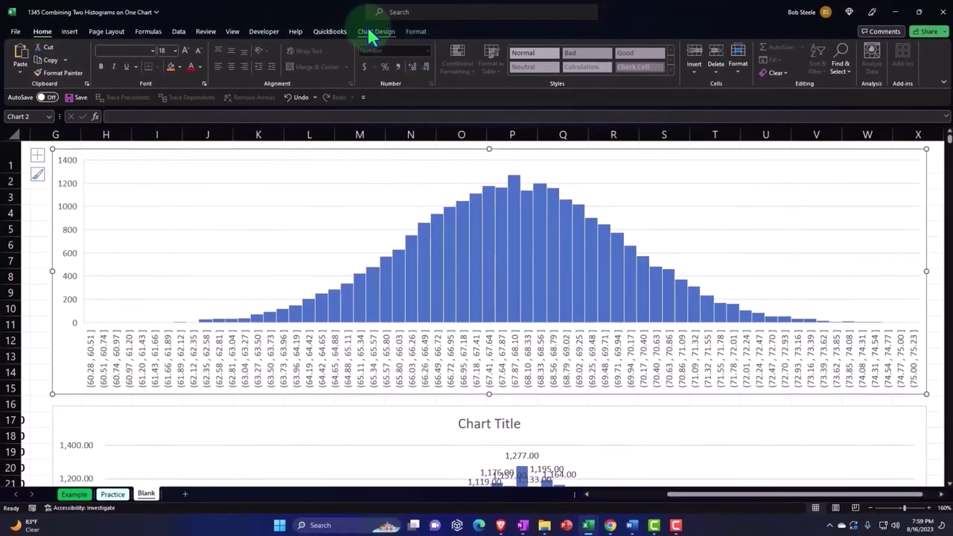
# Add Outside End data labels to every bar of the upper histogram
pyautogui.click(380, 32)
pyautogui.click(26, 67)
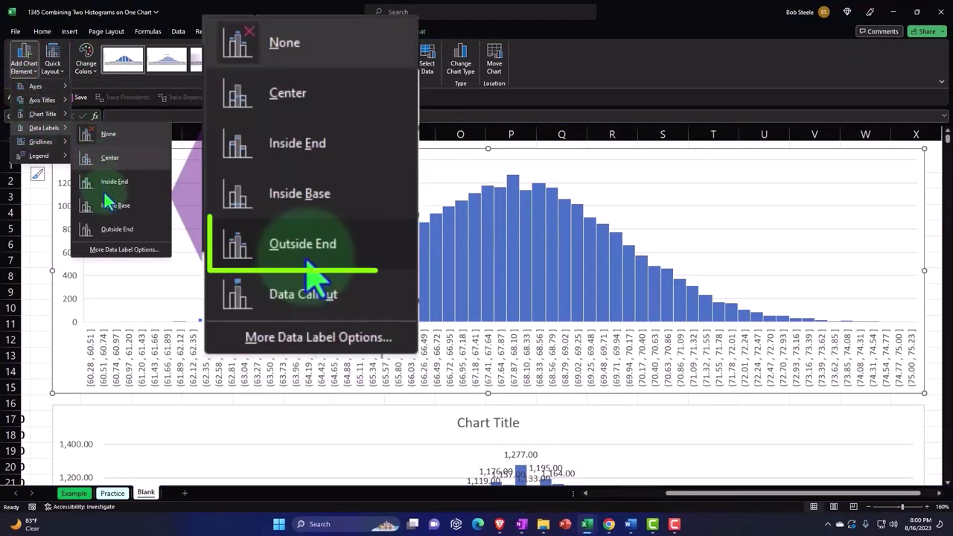
pyautogui.click(110, 230)
# Format the lower chart's data labels as Number with 0 decimal places
pyautogui.scroll(-1, 514, 357)
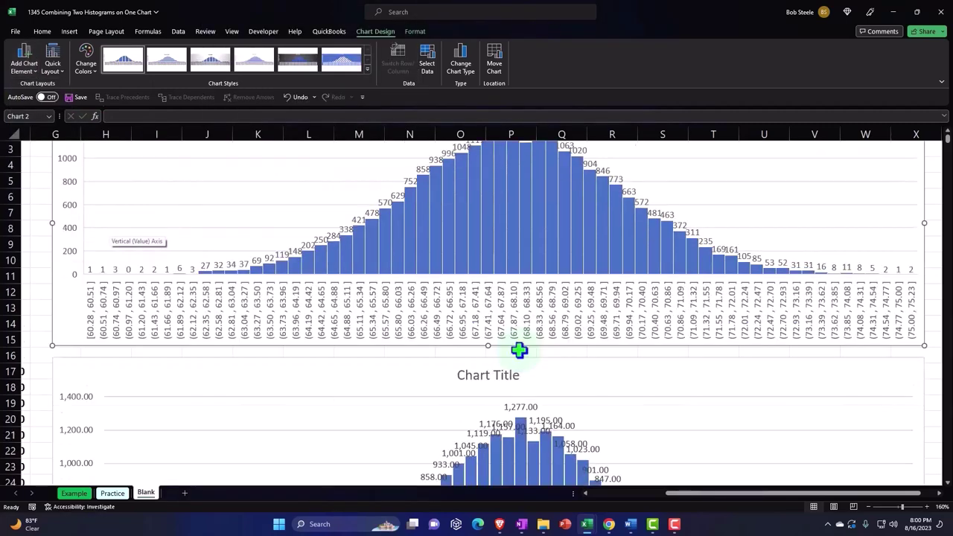
pyautogui.scroll(-1, 521, 350)
pyautogui.scroll(2, 521, 355)
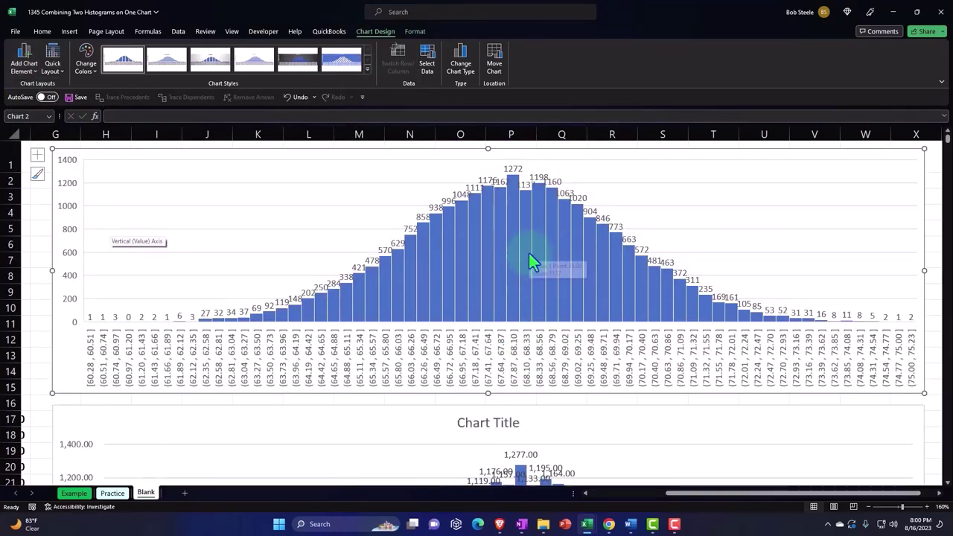
pyautogui.moveTo(525, 260)
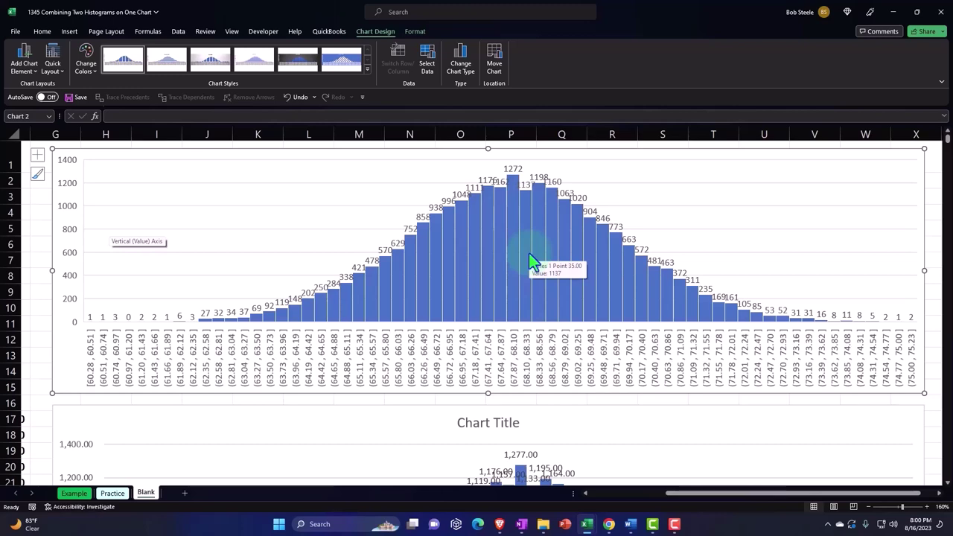
pyautogui.scroll(-1, 531, 260)
pyautogui.scroll(-2, 531, 260)
pyautogui.scroll(-1, 531, 260)
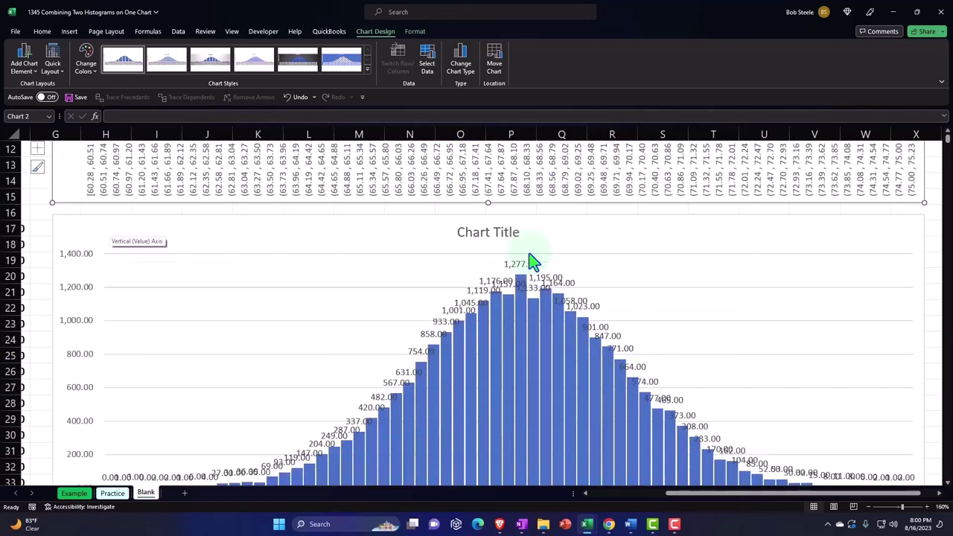
pyautogui.scroll(-1, 532, 260)
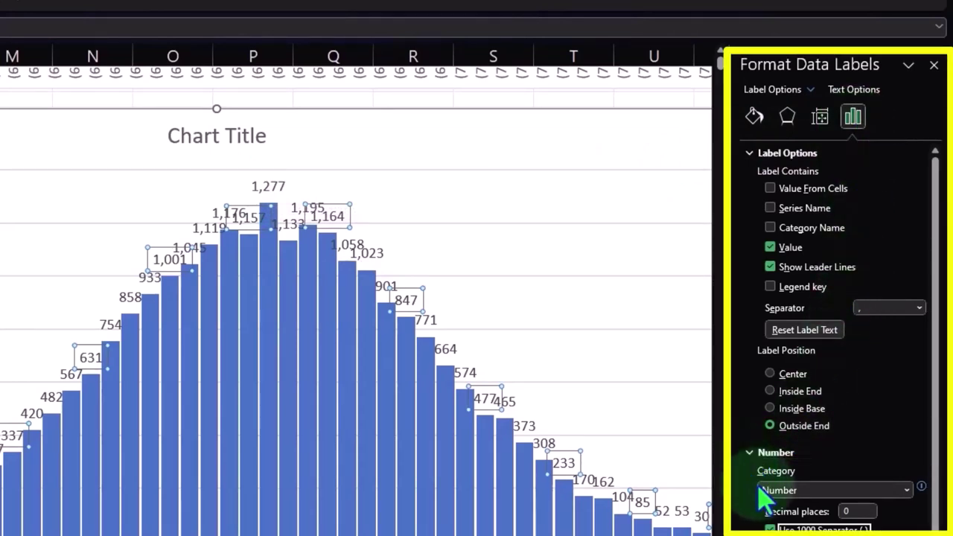
pyautogui.click(906, 492)
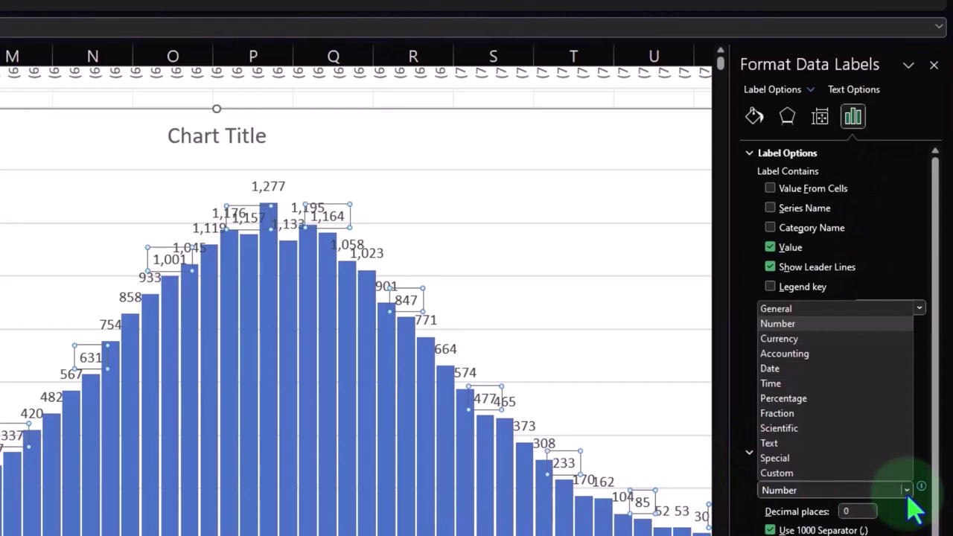
pyautogui.click(906, 495)
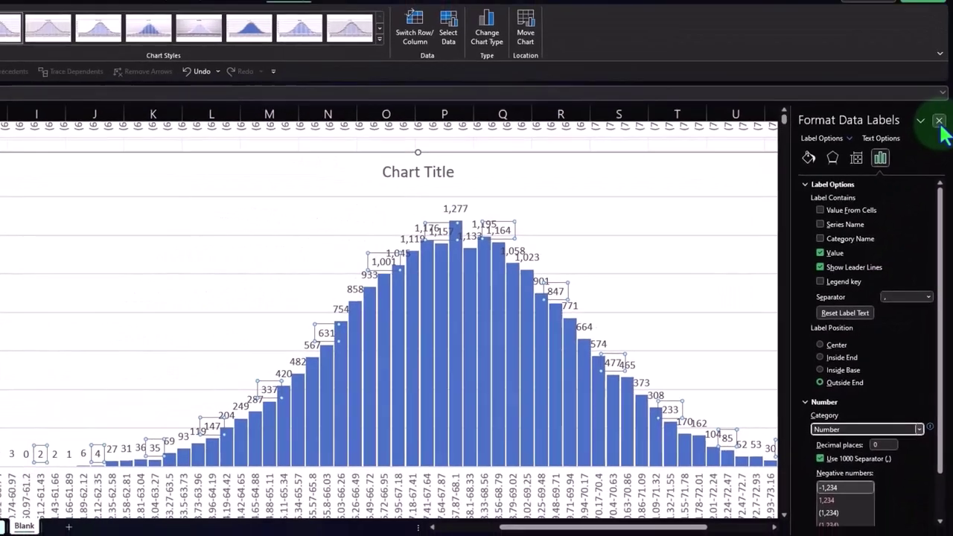
pyautogui.click(939, 121)
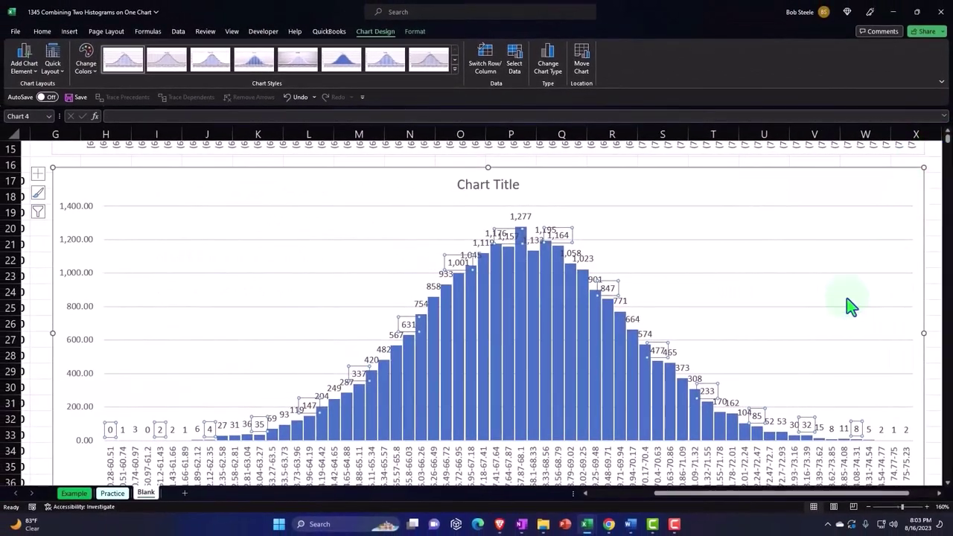
# Delete the lower histogram's chart title
pyautogui.click(513, 188)
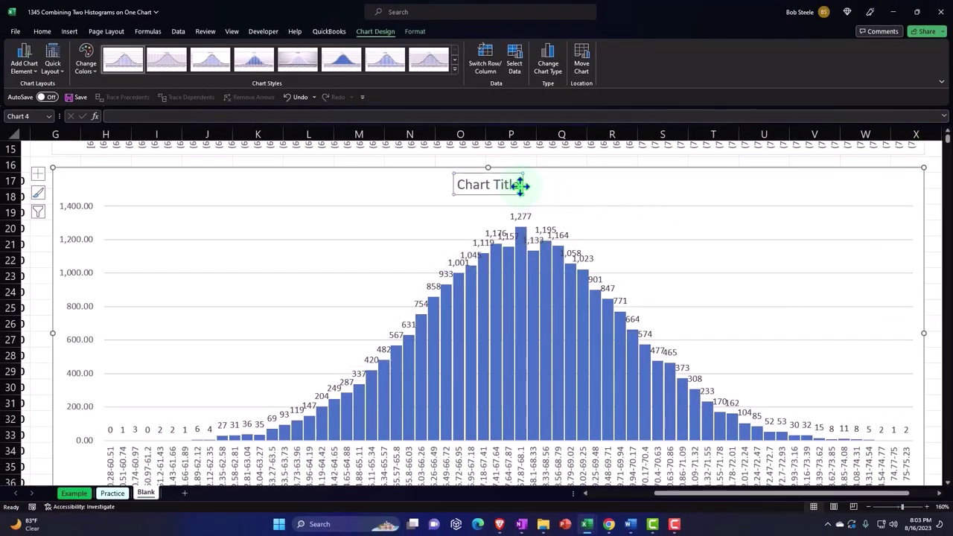
pyautogui.press('Delete')
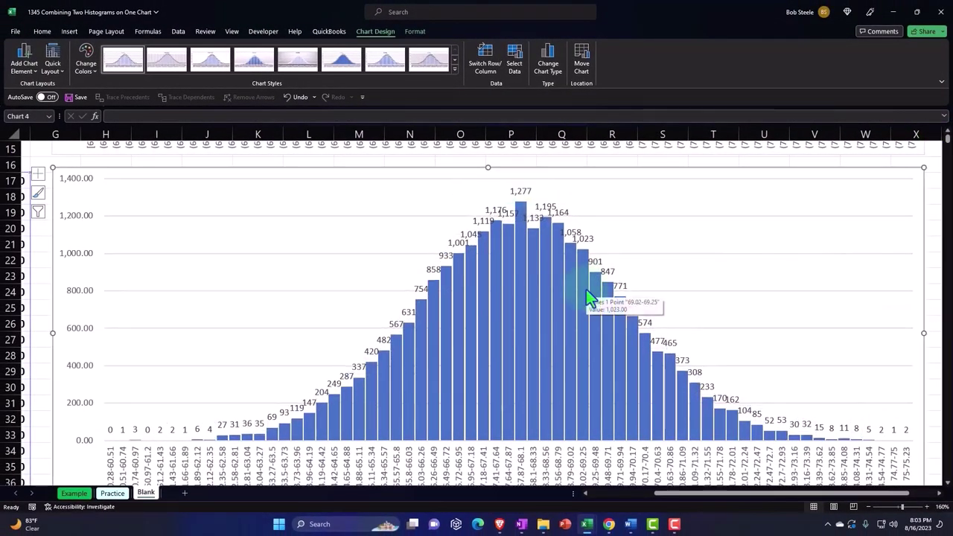
pyautogui.scroll(-2, 511, 312)
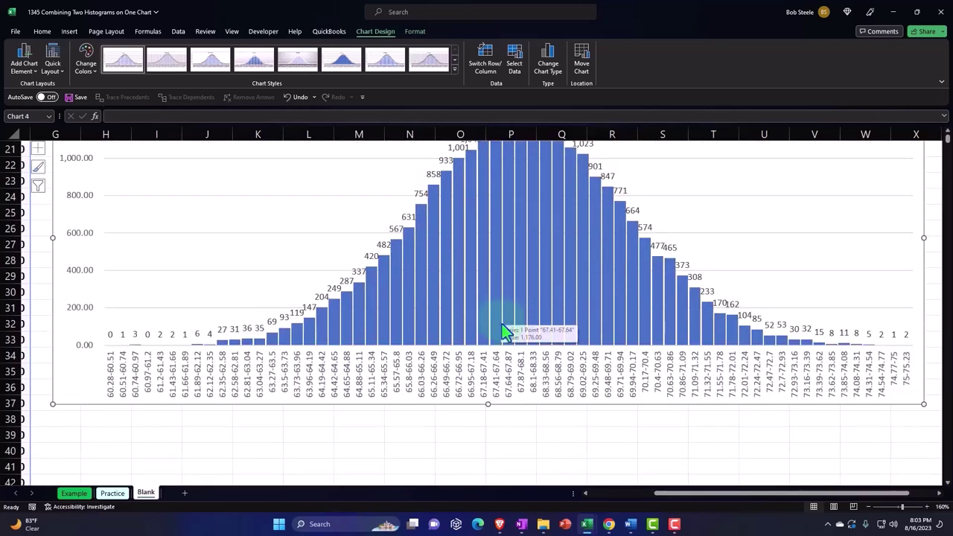
pyautogui.scroll(4, 503, 327)
pyautogui.scroll(1, 503, 327)
pyautogui.scroll(2, 502, 327)
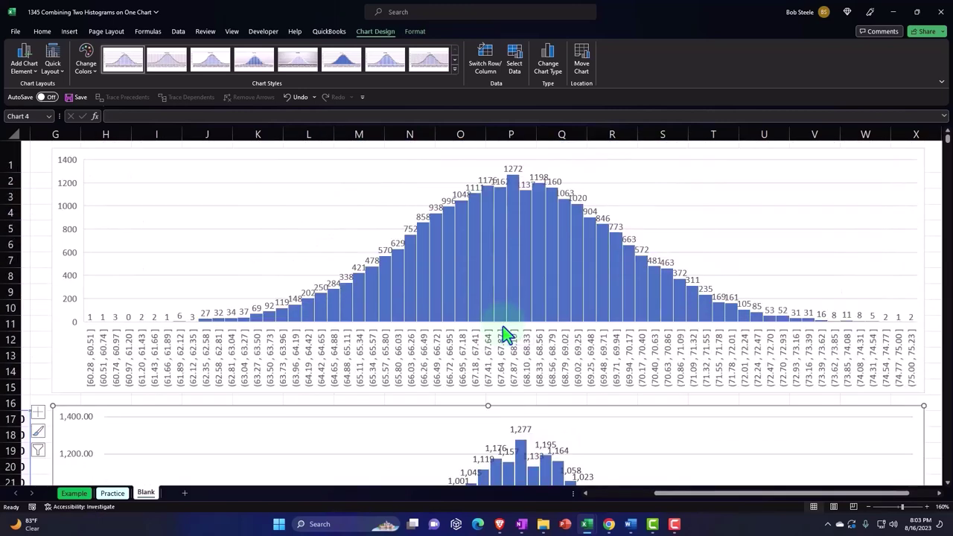
pyautogui.scroll(-1, 502, 327)
pyautogui.scroll(-1, 502, 327)
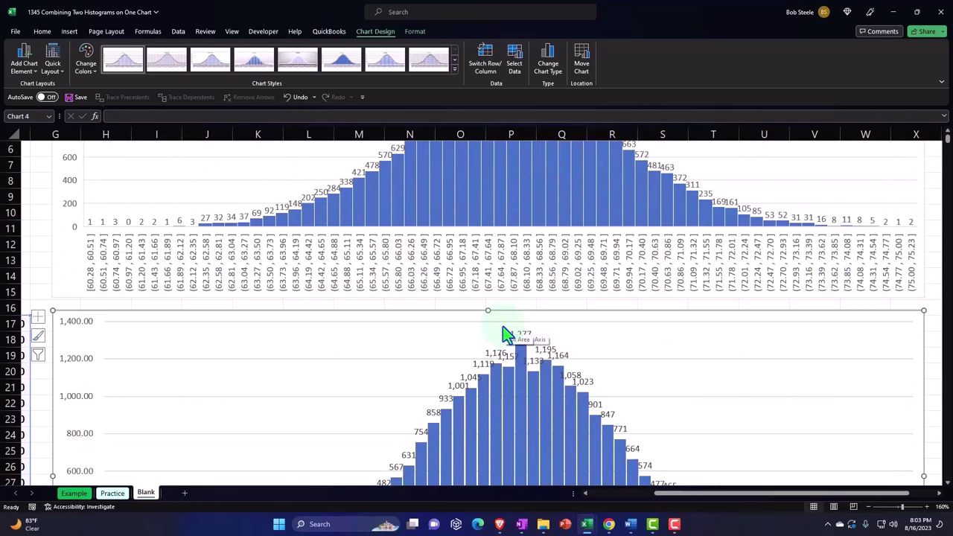
pyautogui.scroll(-2, 504, 333)
pyautogui.scroll(2, 232, 375)
pyautogui.scroll(2, 233, 375)
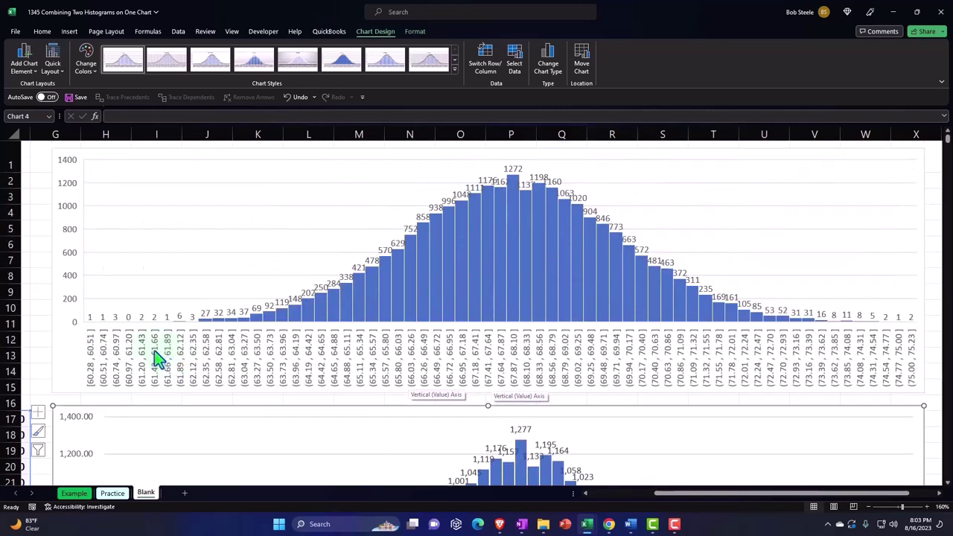
pyautogui.scroll(-2, 270, 291)
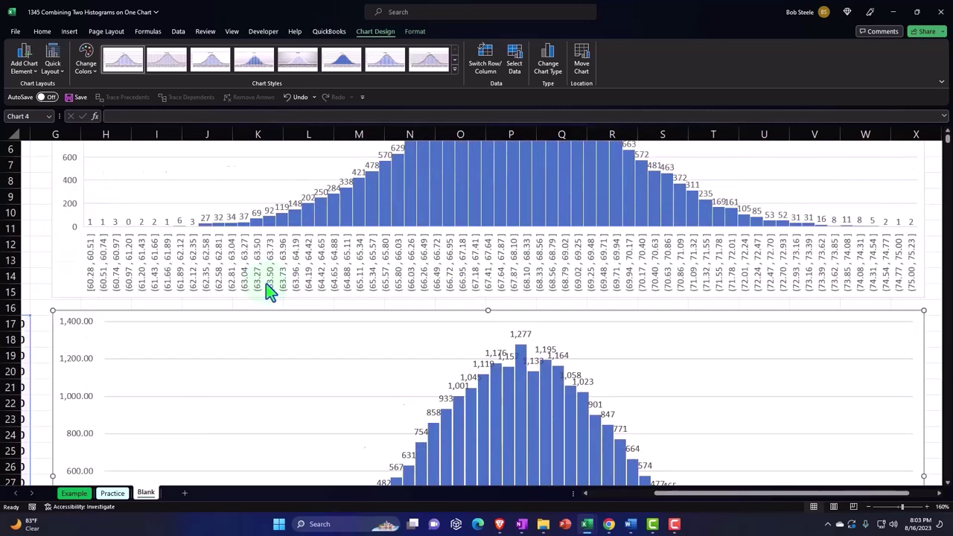
pyautogui.scroll(-2, 302, 330)
pyautogui.scroll(-3, 535, 422)
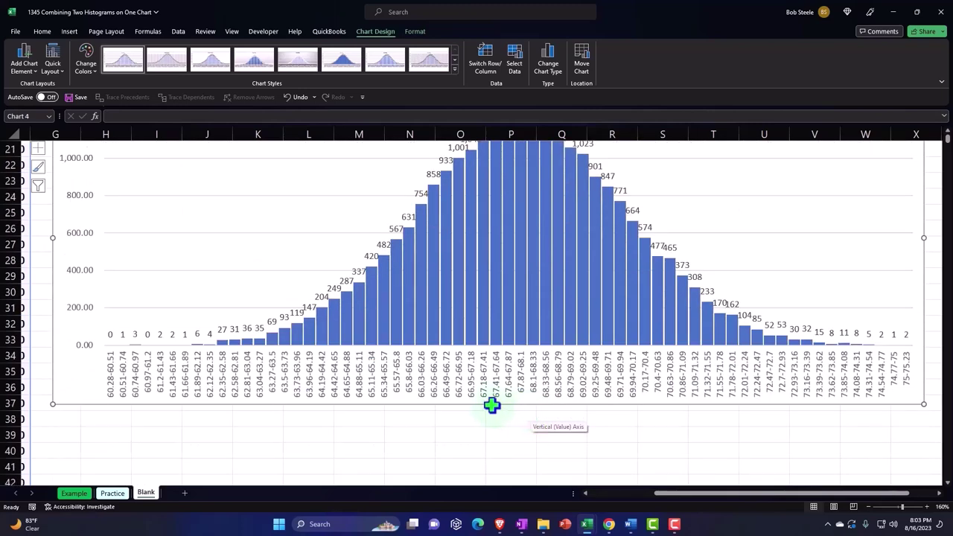
# Shorten the lower histogram by moving its bottom edge upward
pyautogui.moveTo(486, 402); pyautogui.dragTo(476, 331)
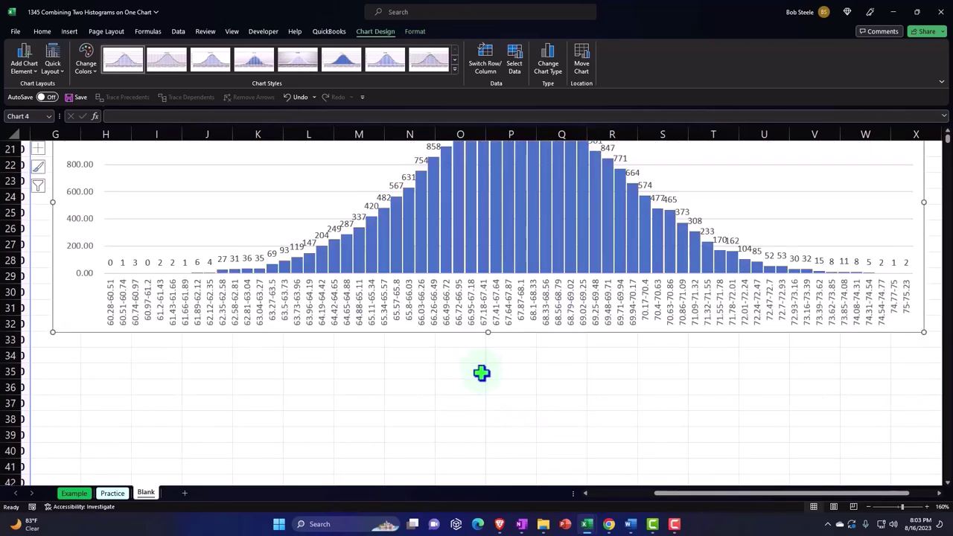
pyautogui.scroll(2, 485, 376)
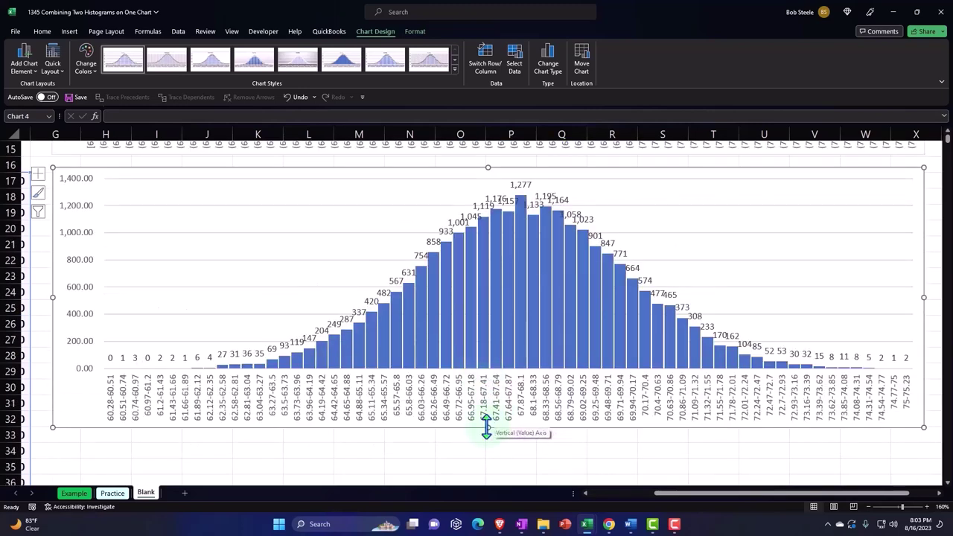
pyautogui.scroll(5, 506, 461)
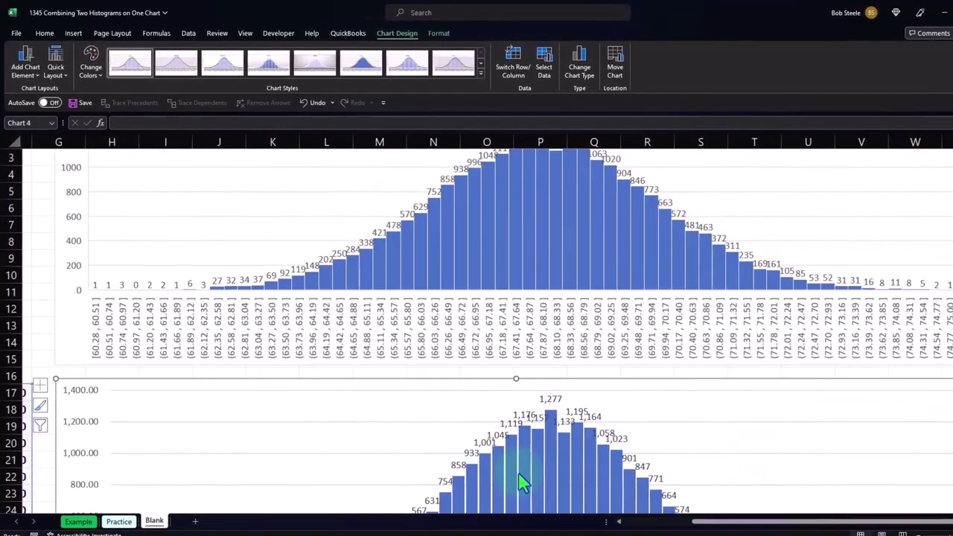
pyautogui.scroll(-2, 525, 485)
pyautogui.scroll(-1, 526, 486)
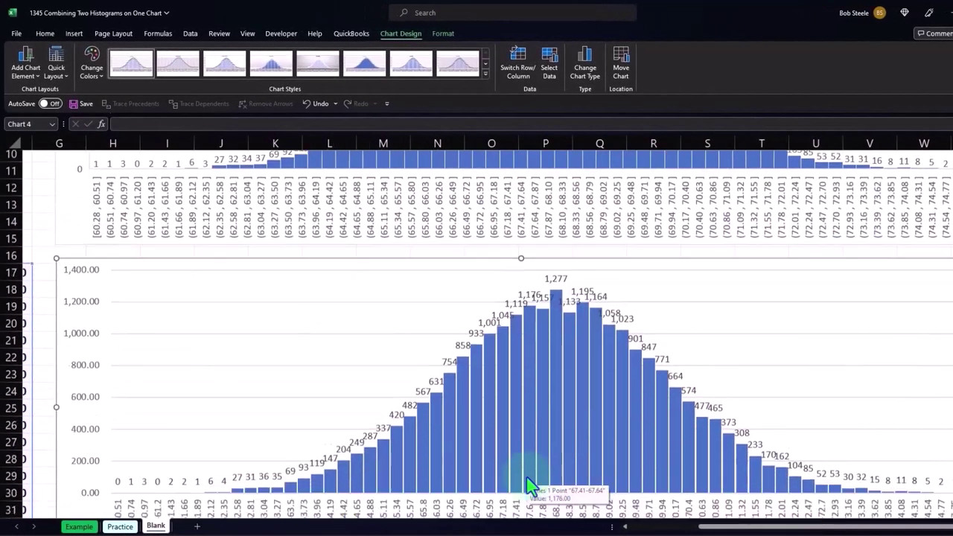
pyautogui.scroll(-2, 527, 485)
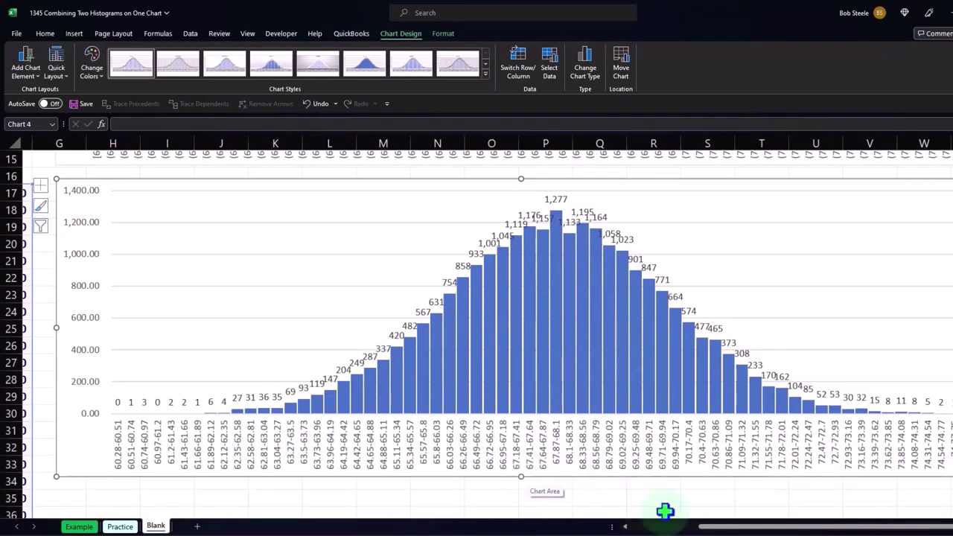
pyautogui.moveTo(714, 526); pyautogui.dragTo(631, 527)
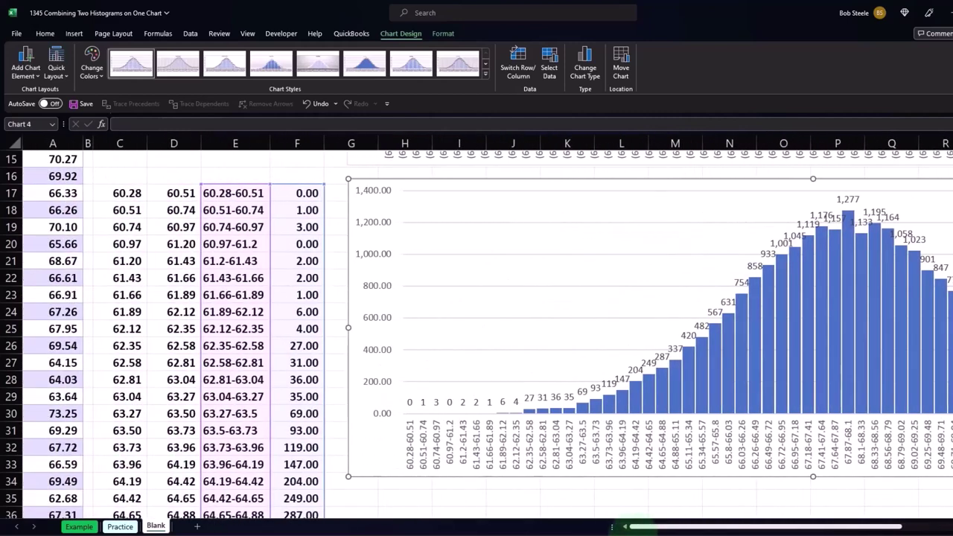
pyautogui.moveTo(633, 526); pyautogui.dragTo(678, 527)
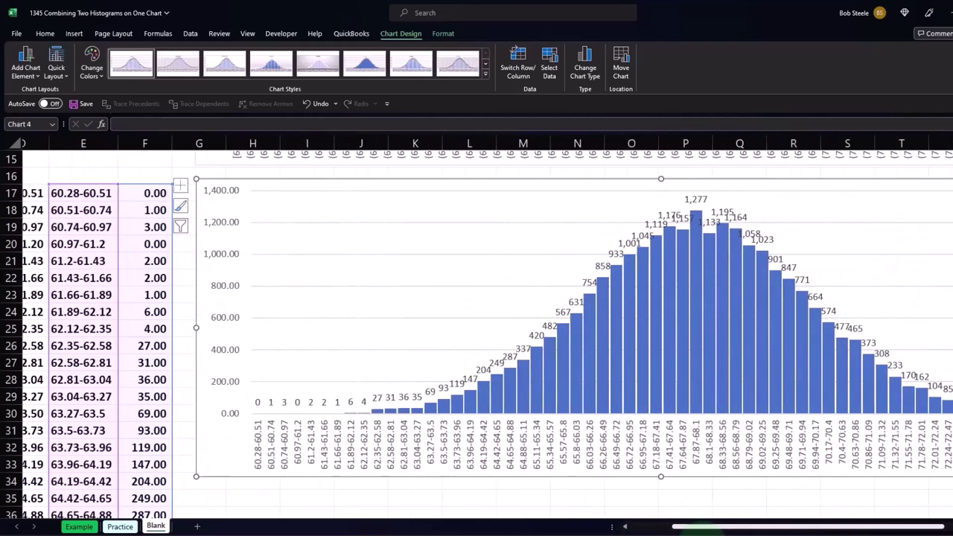